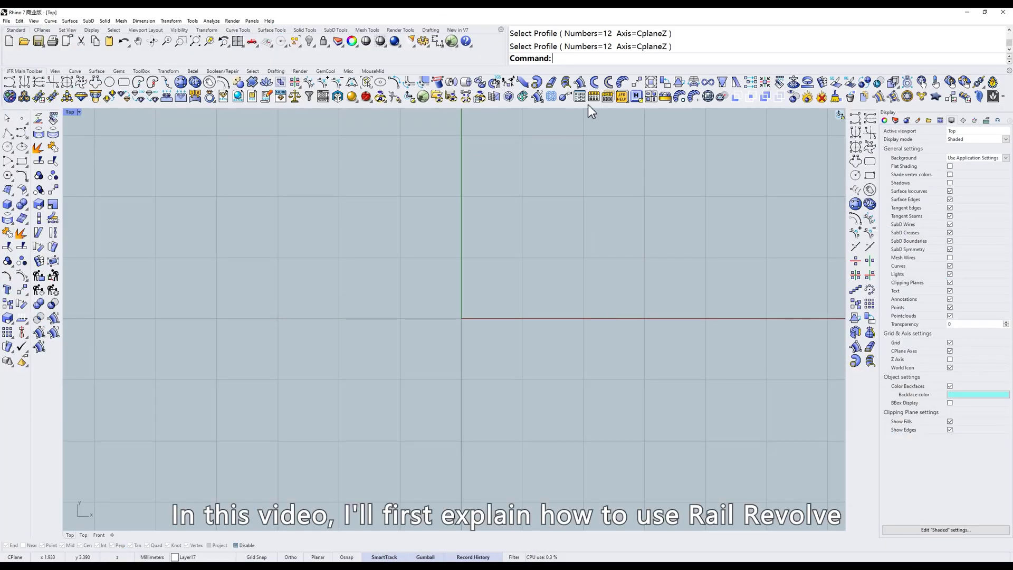
Preview the rail options, selecting Rail Revolve, then close them without building anything
click(580, 85)
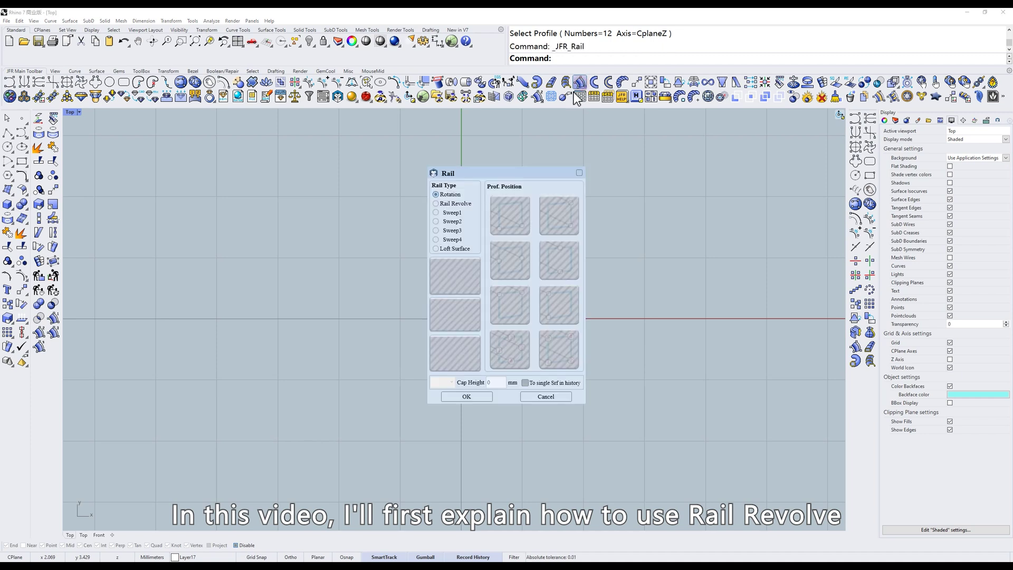
click(434, 204)
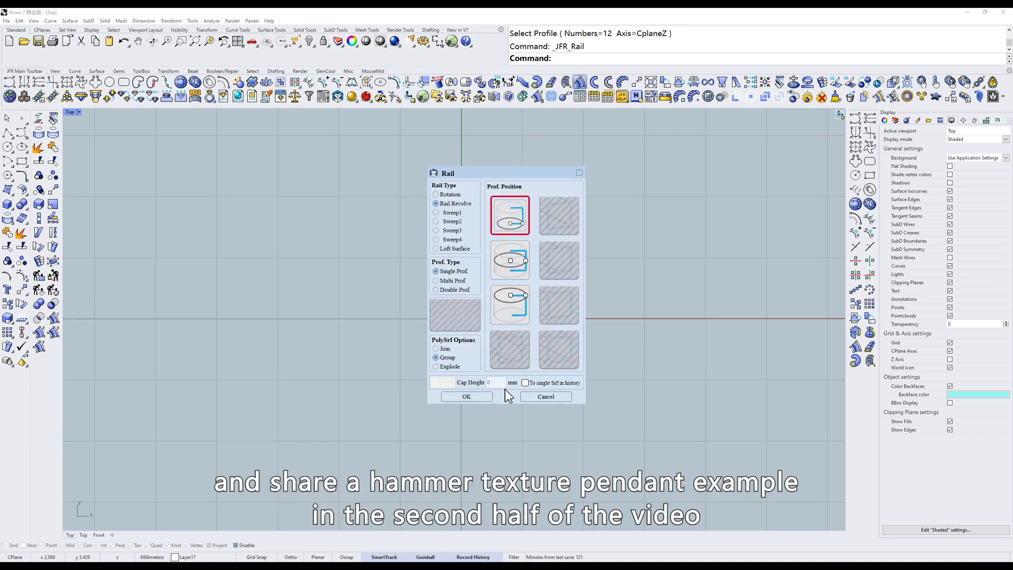
click(537, 397)
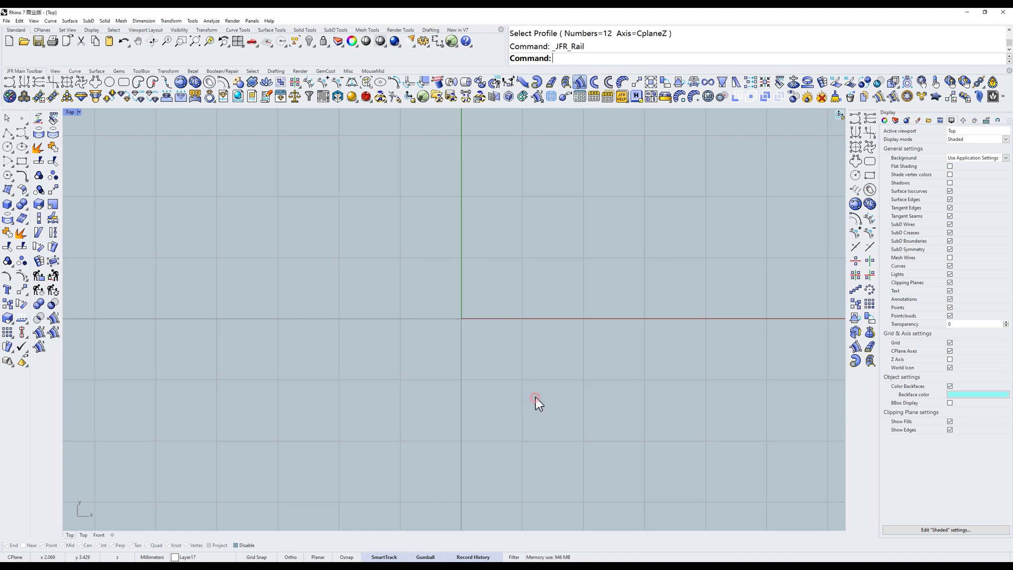
Draw a rounded six-pointed star rail curve with JFR_MiR, leaving room to its right
click(855, 161)
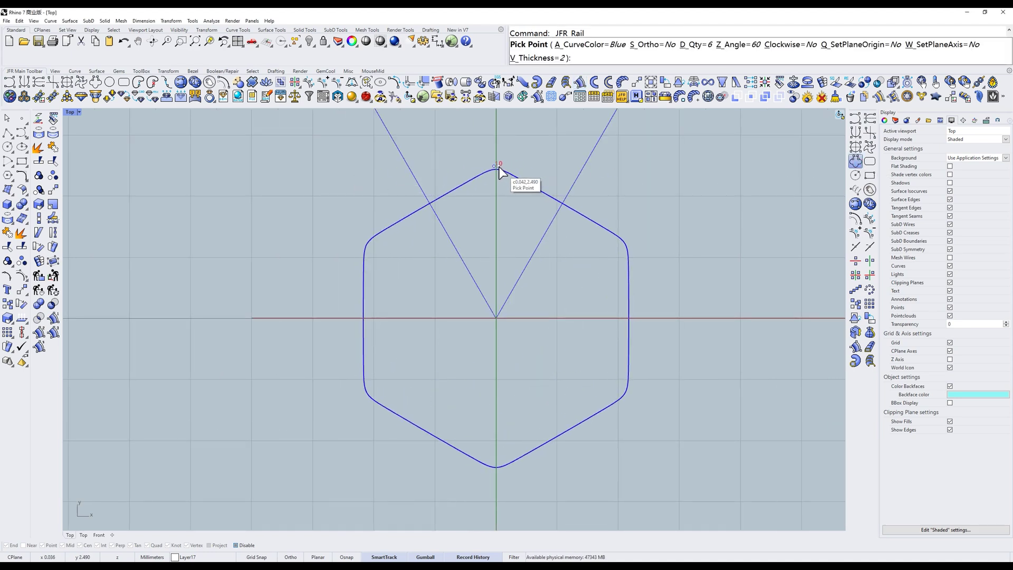
click(499, 167)
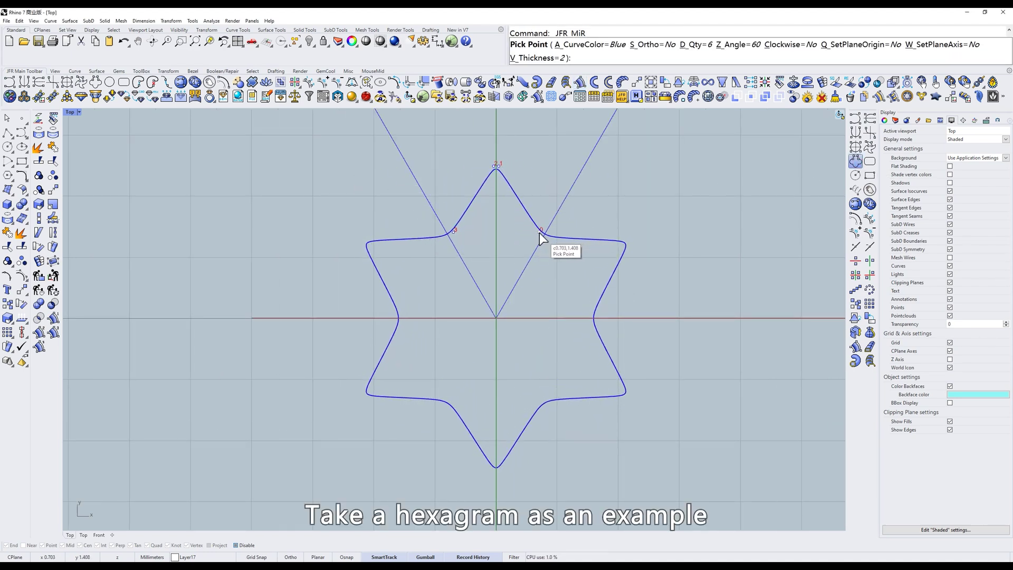
click(539, 237)
right_drag(540, 236, 435, 238)
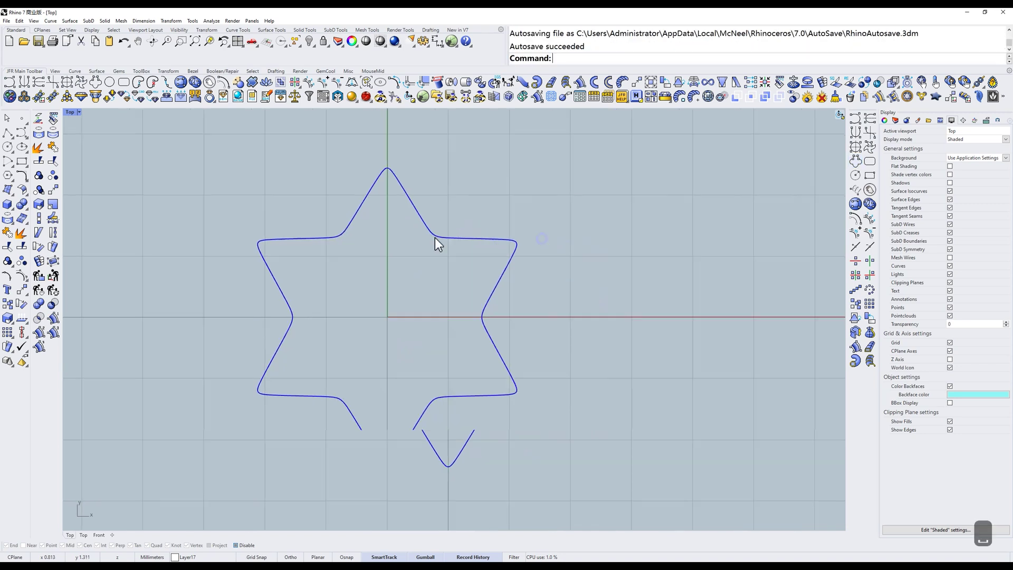
Draw an open profile curve with JFR_FCur in Ortho, ending on the red axis
click(855, 118)
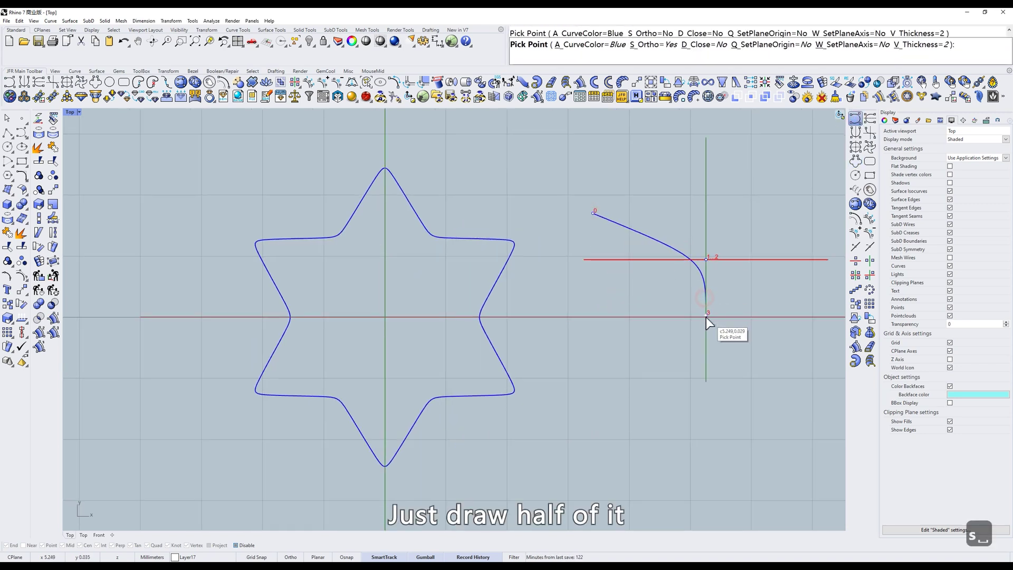
double_click(706, 316)
key(s)
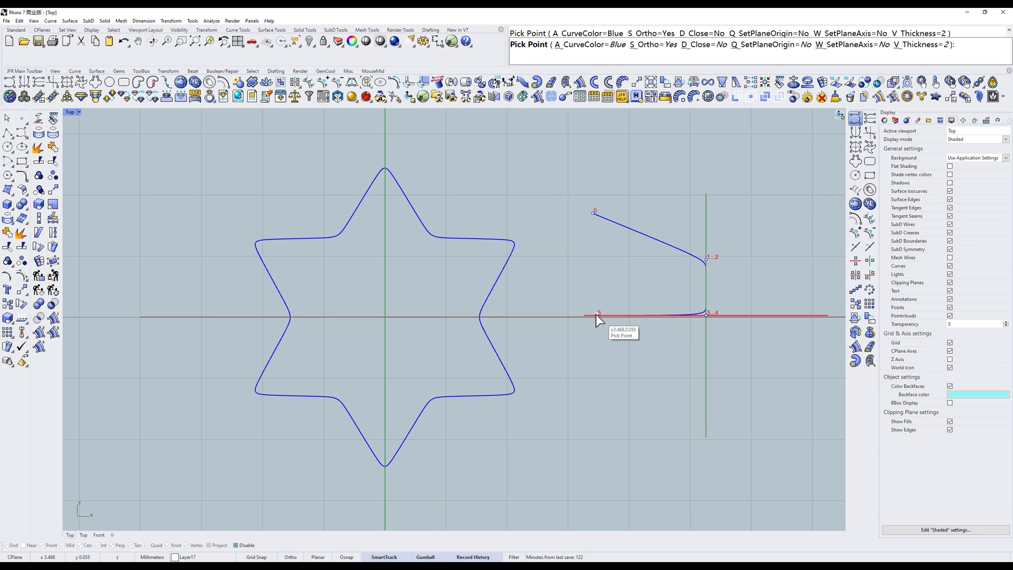
click(596, 314)
key(Return)
Scale the profile's two end points to 0 with the gumball so they align vertically
key(F10)
drag(566, 190, 630, 365)
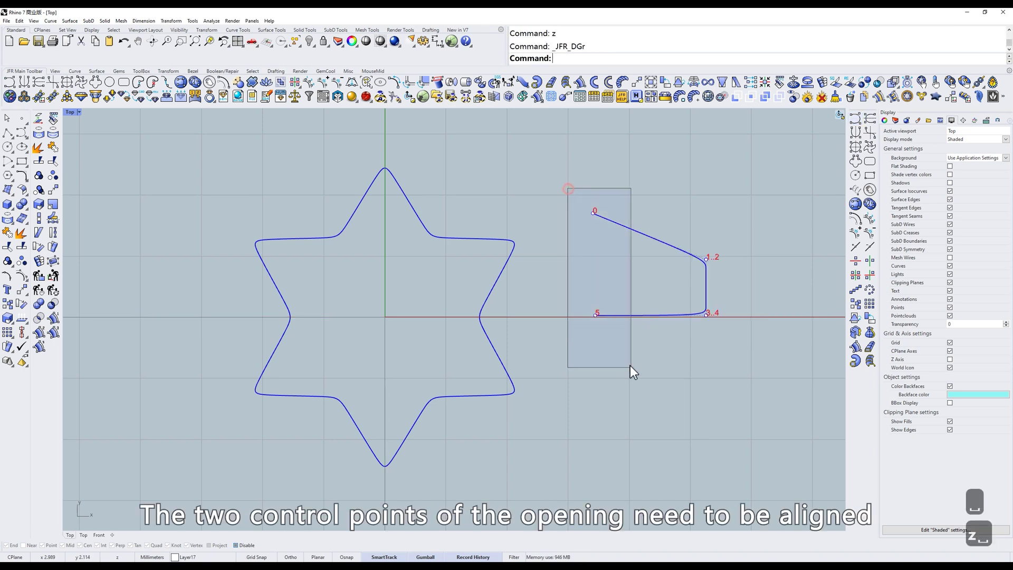
click(612, 264)
text(0)
key(Return)
key(Escape)
key(Escape)
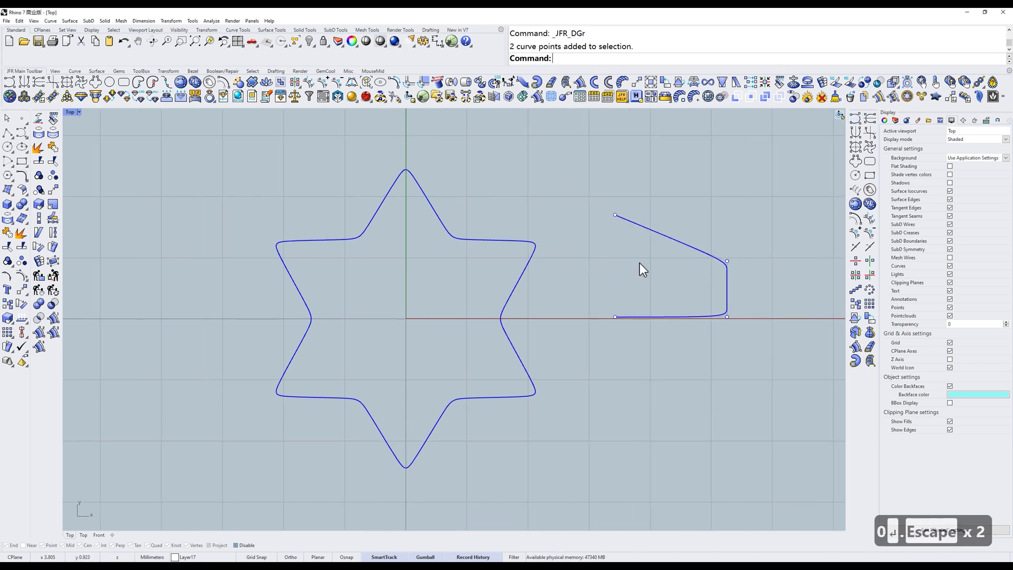
right_drag(643, 273, 661, 283)
Choose Rail Revolve with the first profile position in the JFR Rail dialog
click(582, 84)
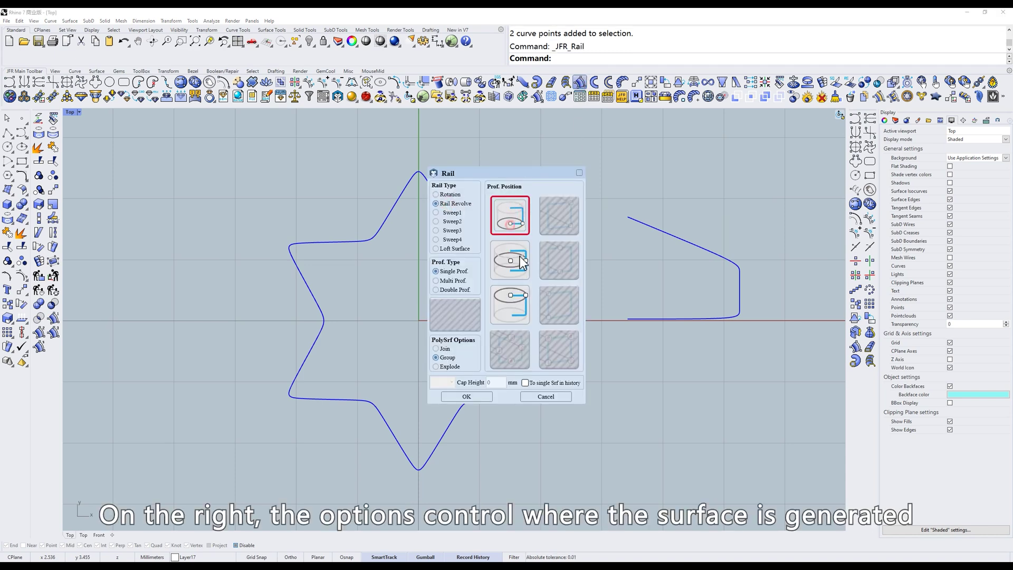
click(514, 311)
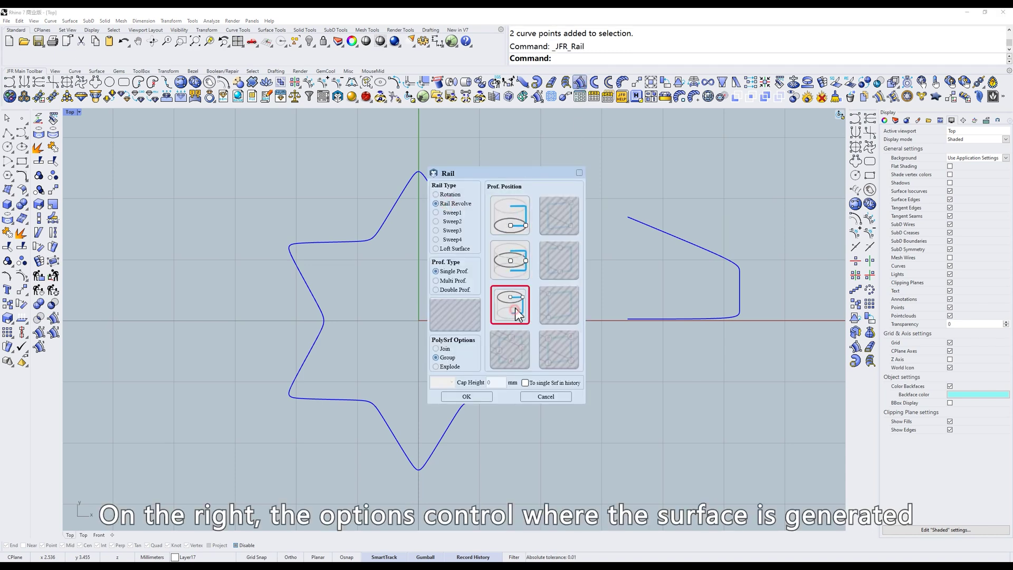
click(516, 222)
click(477, 398)
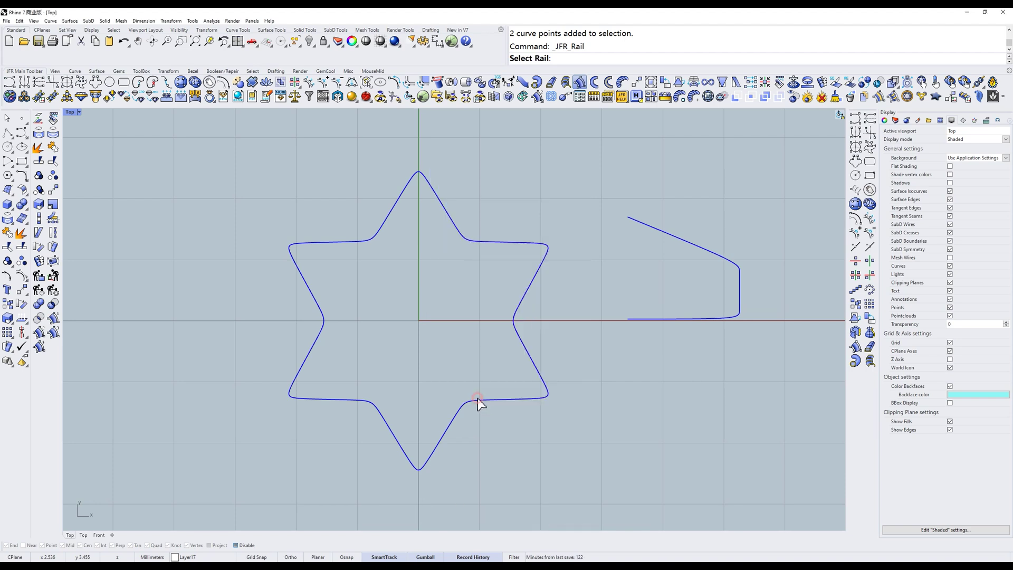
Pick the star rail, set FixedProfileSize=No, and pick the profile to build the surface
click(468, 232)
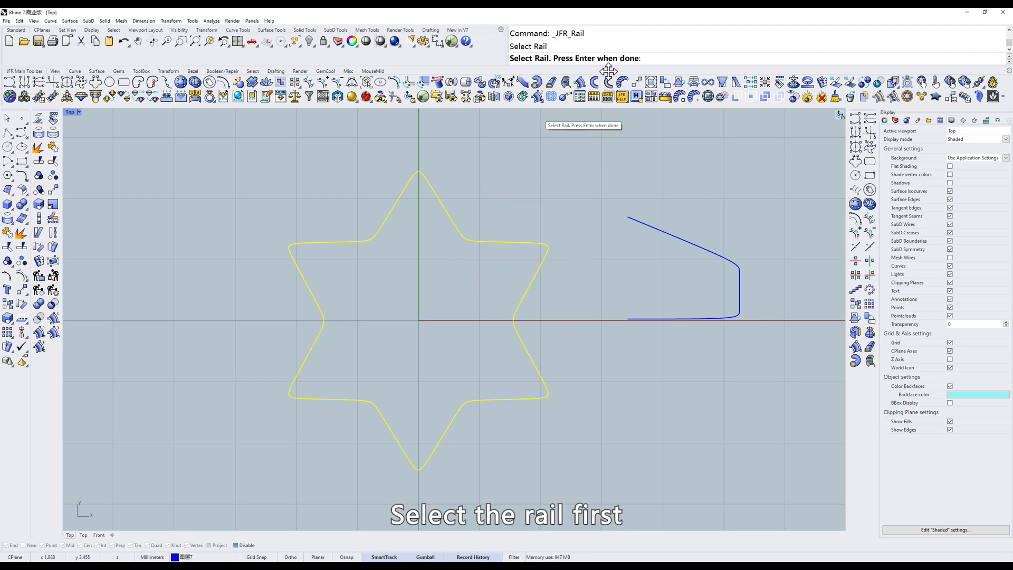
key(Return)
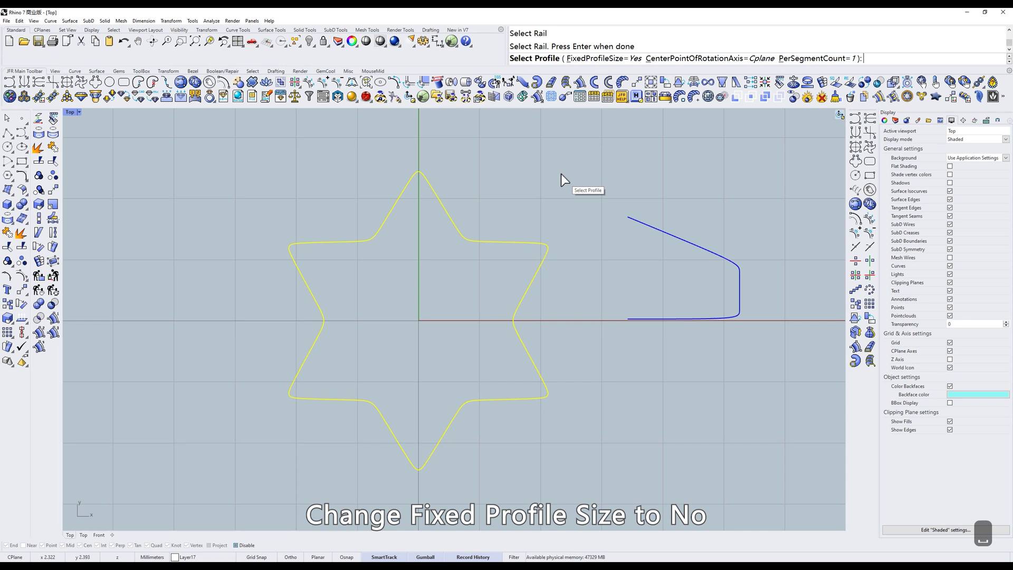
click(590, 61)
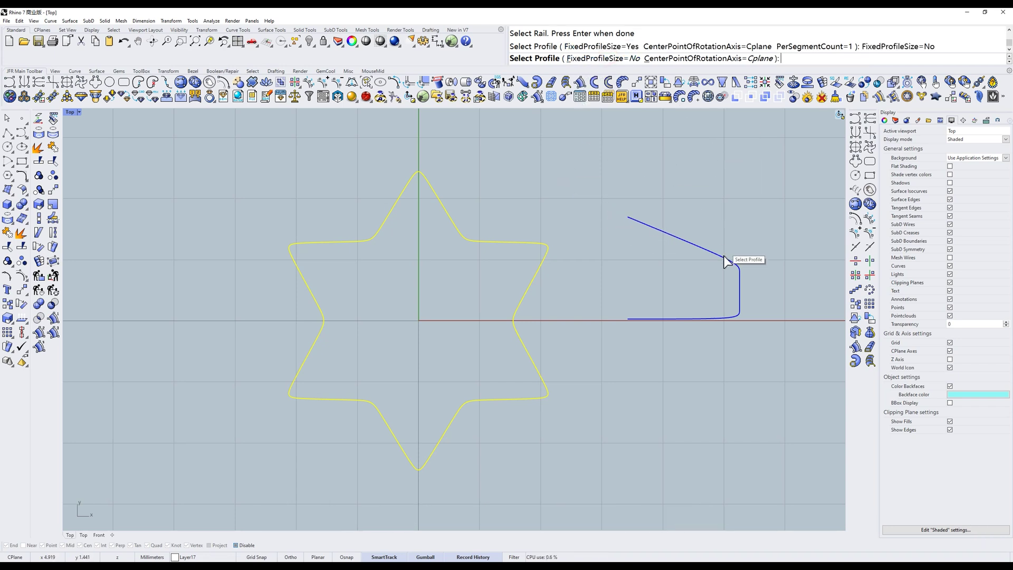
click(705, 248)
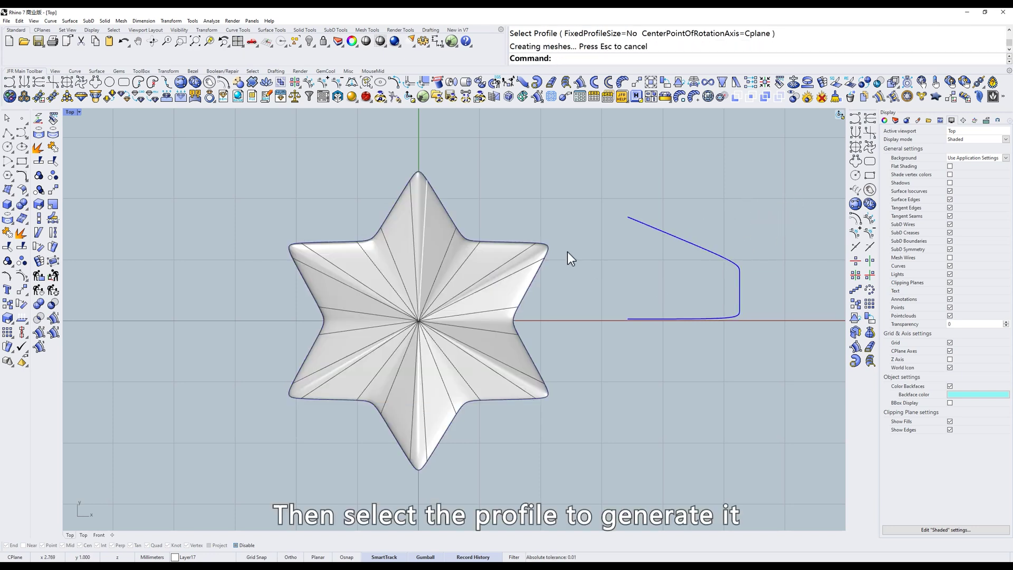
right_drag(568, 252, 580, 236)
ctrl+shift+right_drag(631, 217, 578, 230)
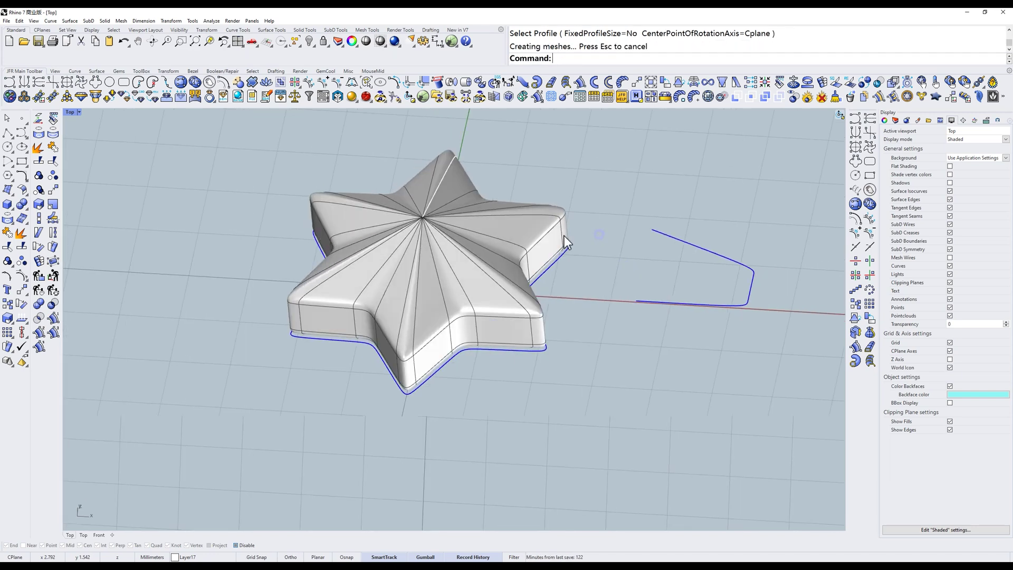
Switch to shaded display and move the star surface to the left of the rail
text(s)
key(space)
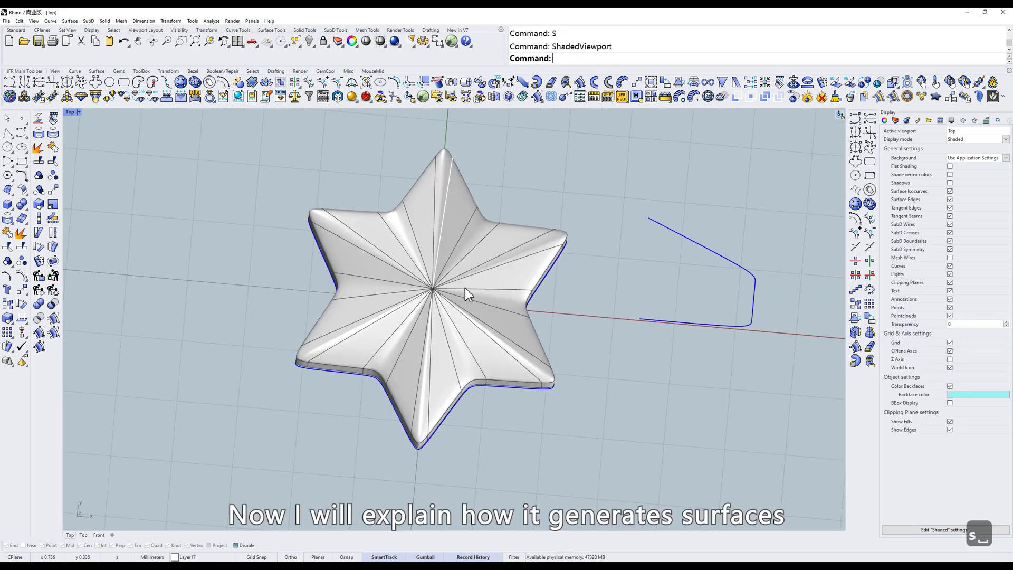
click(465, 287)
drag(464, 299, 246, 277)
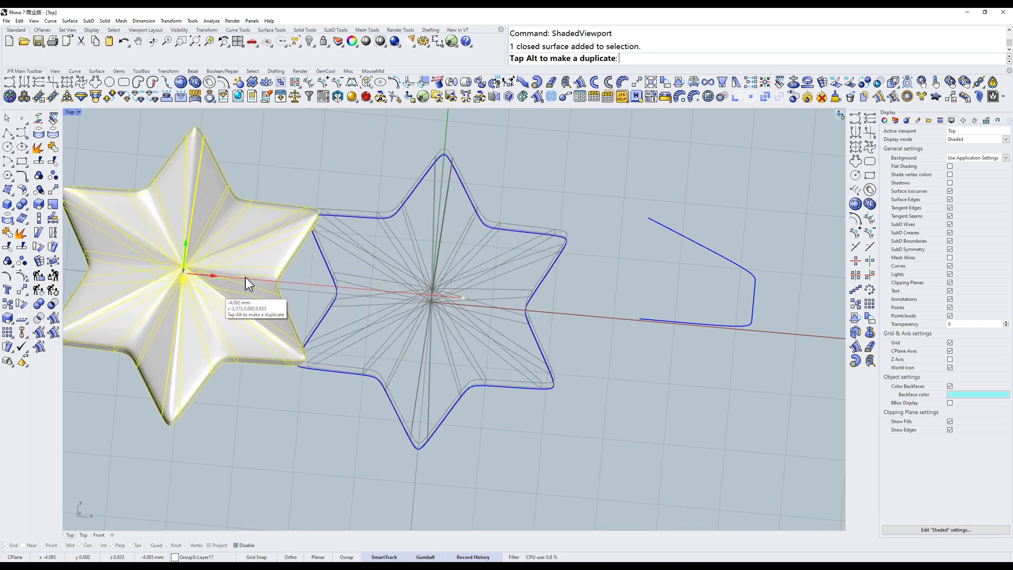
Rotate the profile curve to stand upright
click(731, 259)
text(t)
key(Return)
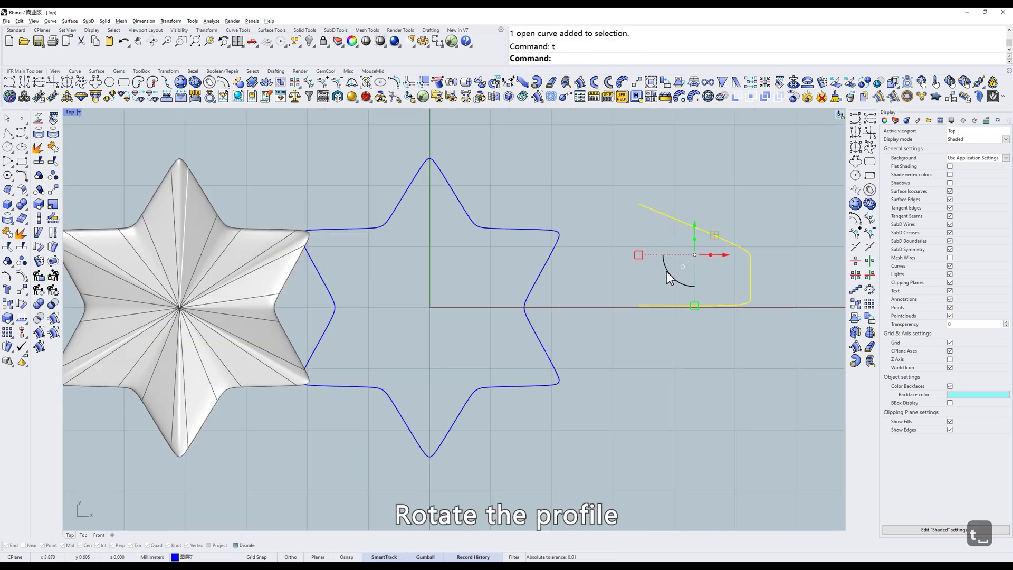
drag(667, 271, 718, 302)
ctrl+shift+right_drag(704, 287, 704, 270)
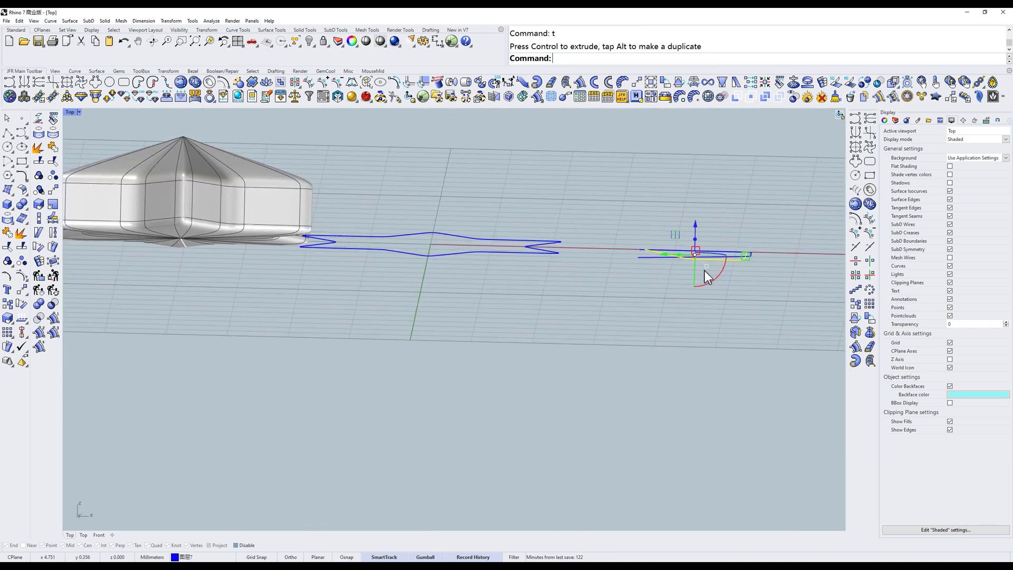
drag(704, 271, 622, 262)
text(t)
key(space)
Move the upright profile onto the star's top tip along one axis
text(x)
key(space)
click(707, 364)
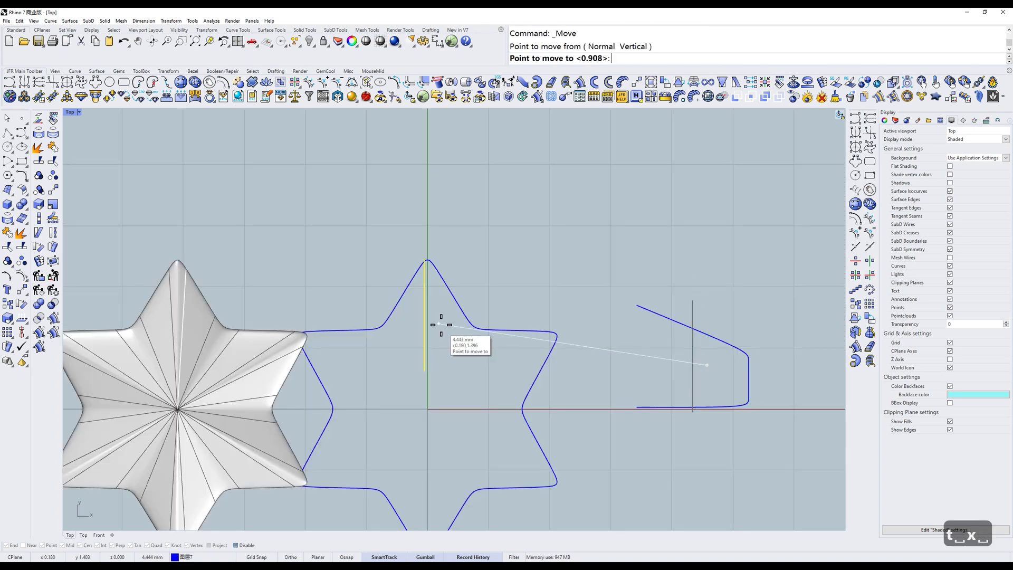
click(441, 324)
mouse_move(462, 326)
right_down()
mouse_move(573, 270)
mouse_move(545, 314)
right_up()
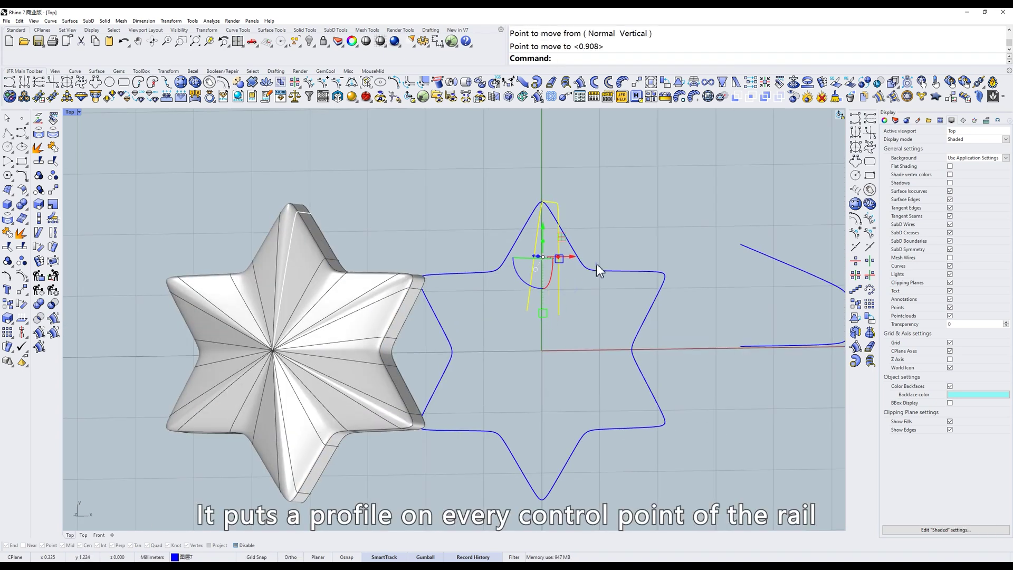
key(Home)
Start a Rotate about the world origin, then cancel it
text(ro)
key(Return)
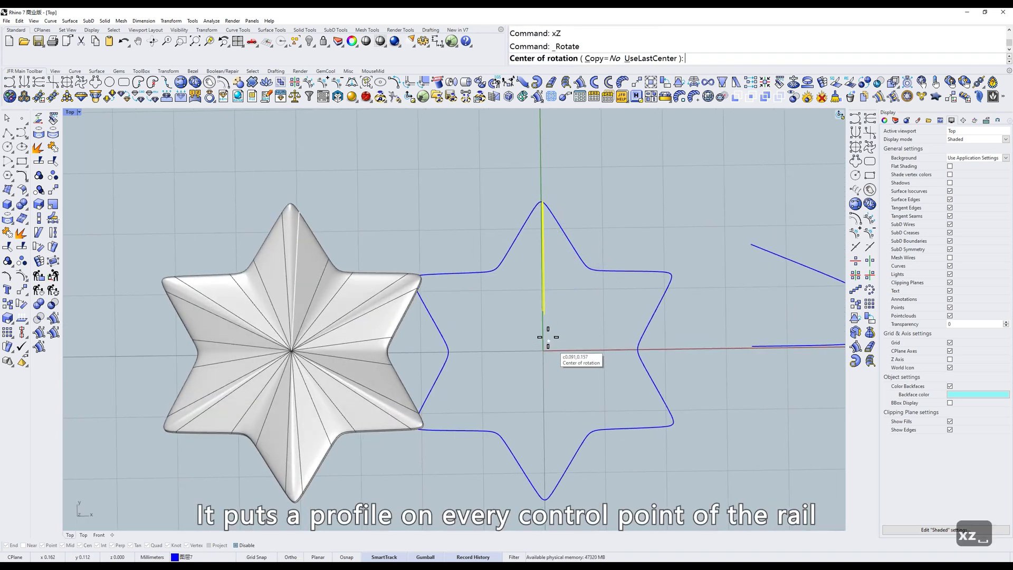
click(544, 351)
click(541, 164)
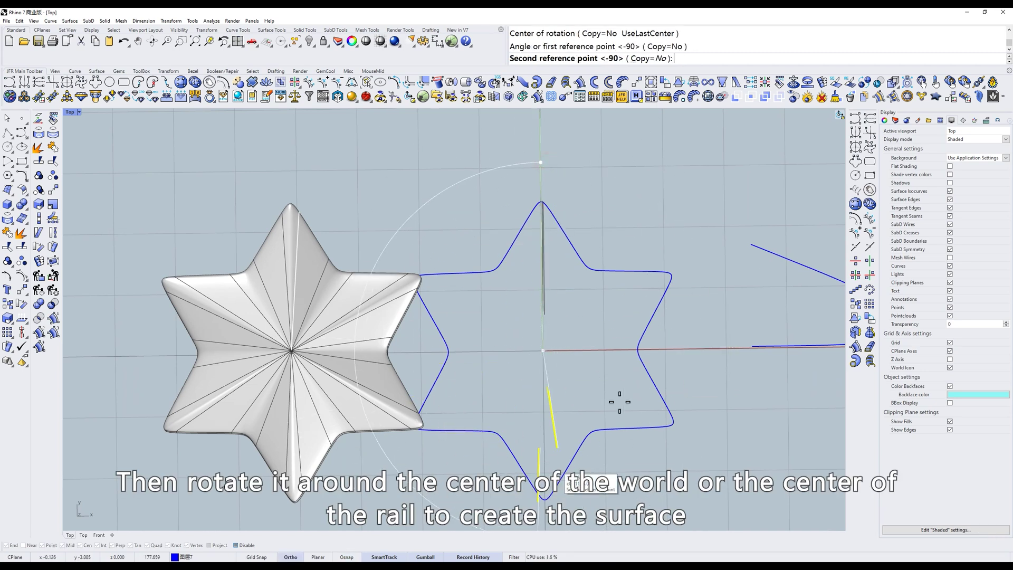
key(Escape)
Select the star surface and the upright profile copy in Top view
click(305, 270)
ctrl+shift+right_drag(305, 270, 496, 262)
click(564, 304)
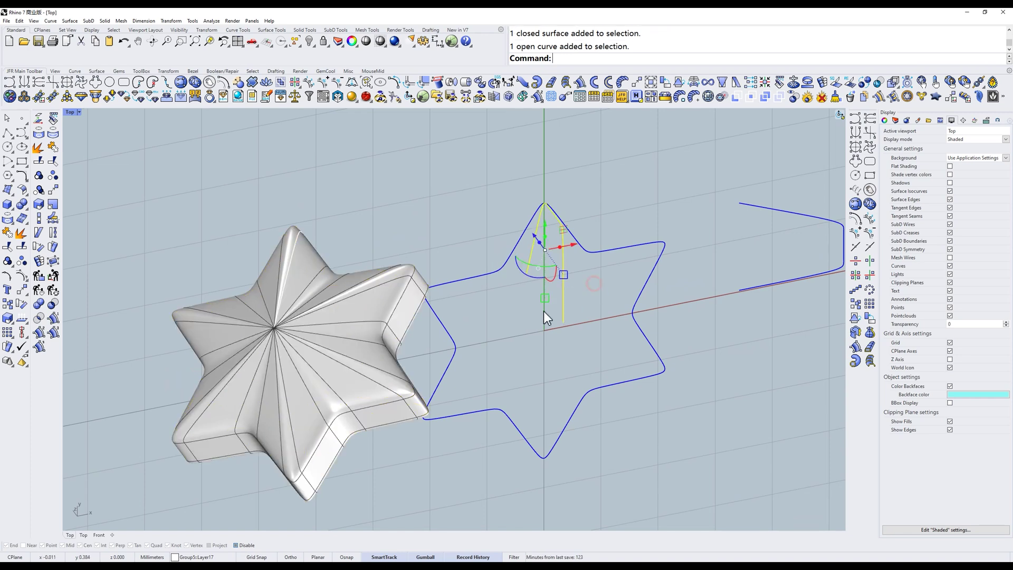
text(t)
key(space)
key(alt+e)
Delete the upright profile copy and the star surface, recentring on the rail
key(alt+d)
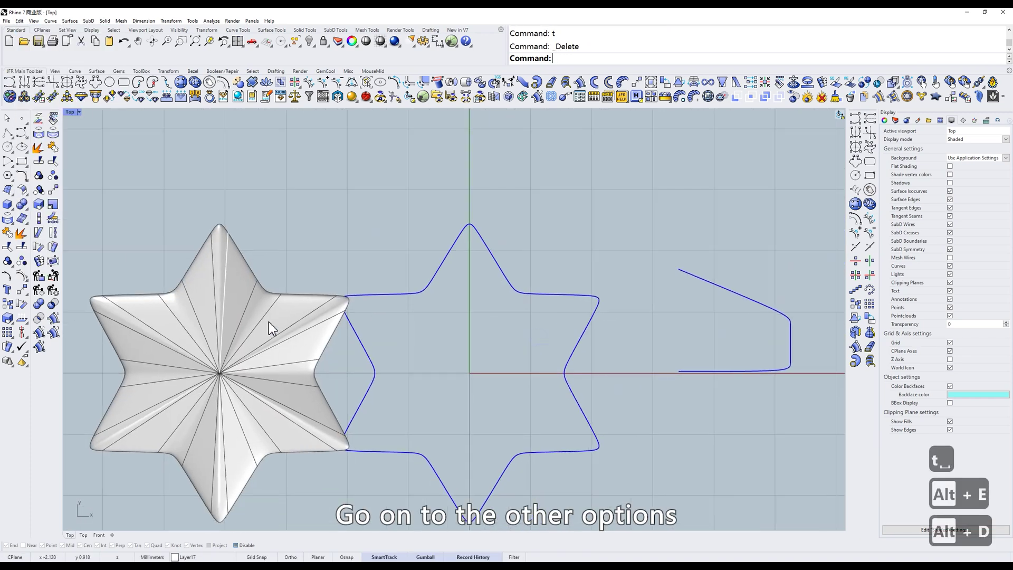
click(268, 322)
key(alt+e)
key(alt+d)
right_drag(598, 314, 588, 300)
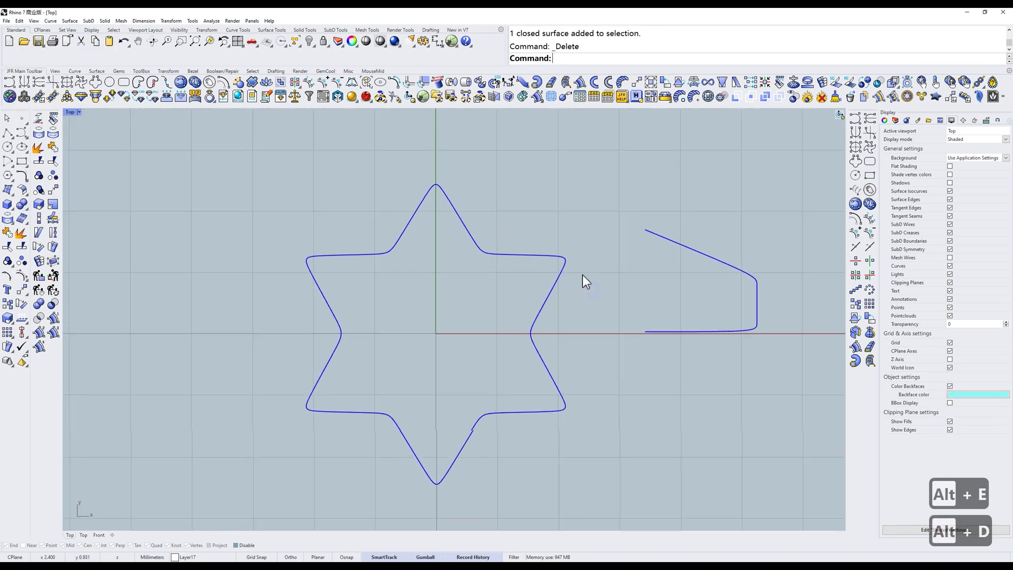
Build a rail surface with the profile above the rail from the star and profile
click(581, 85)
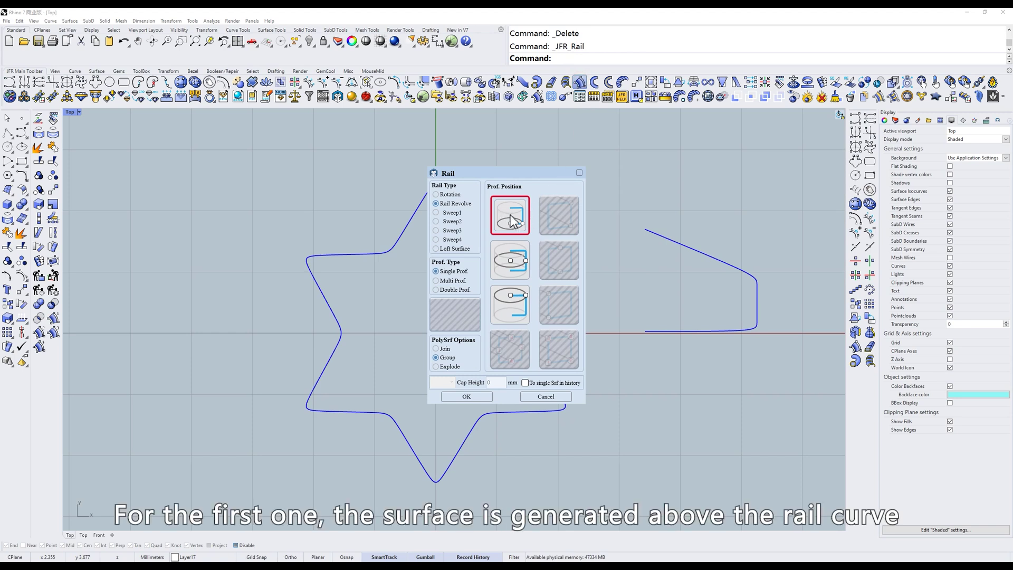
click(488, 400)
click(464, 227)
key(Return)
click(651, 233)
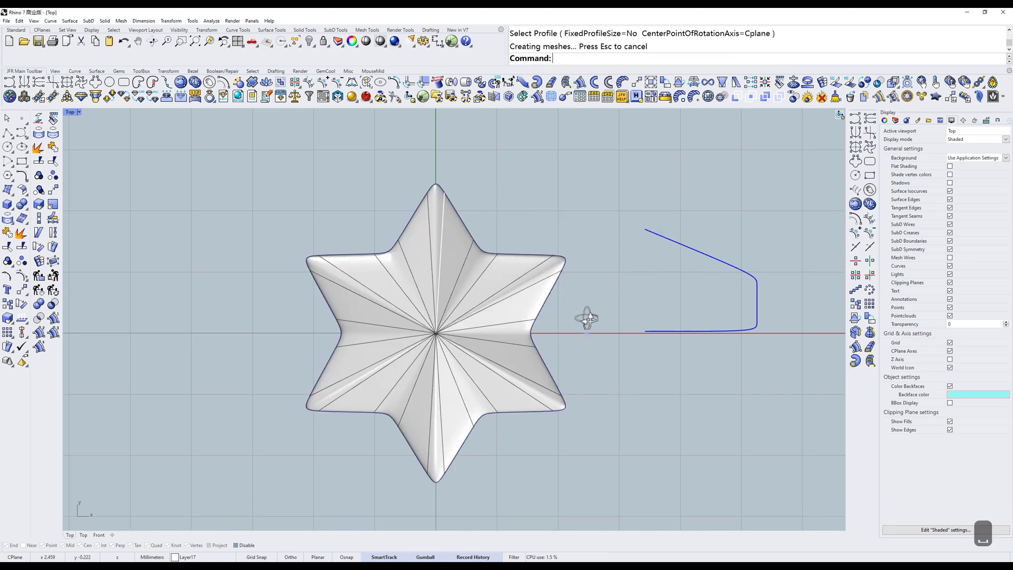
Inspect the new star solid from the Front view
right_drag(587, 318, 586, 227)
text(f)
key(space)
right_drag(523, 296, 511, 305)
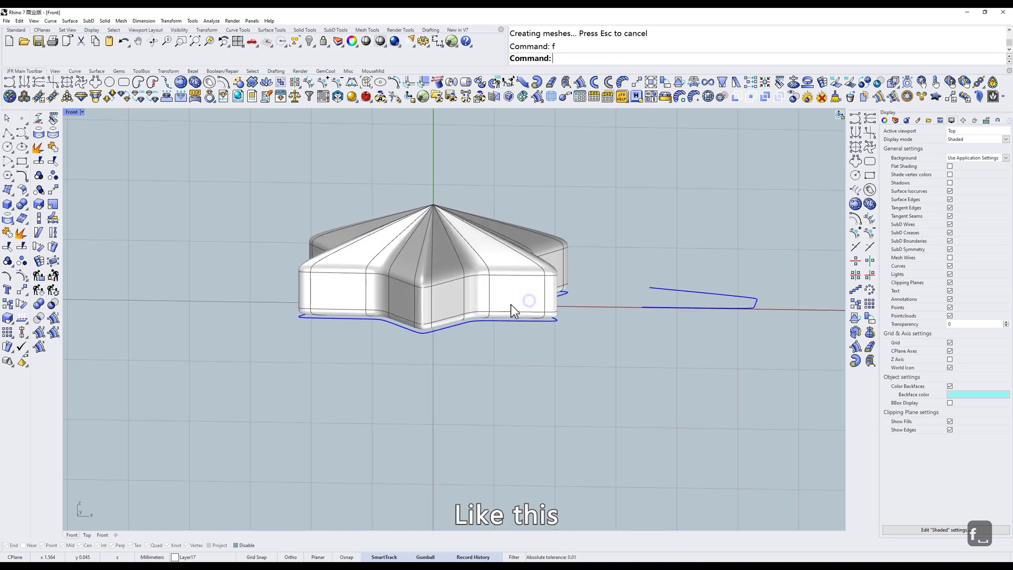
Delete the star solid and return to Top view
click(511, 305)
click(502, 369)
click(487, 237)
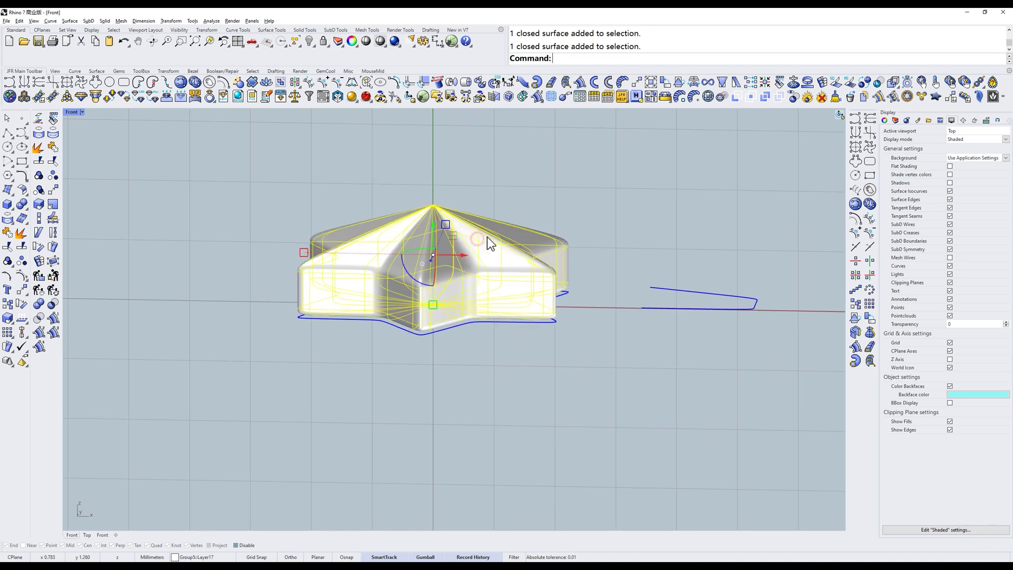
key(Delete)
text(t)
key(Return)
Build the star surface with the profile centred on the rail (second Prof. Position)
click(580, 83)
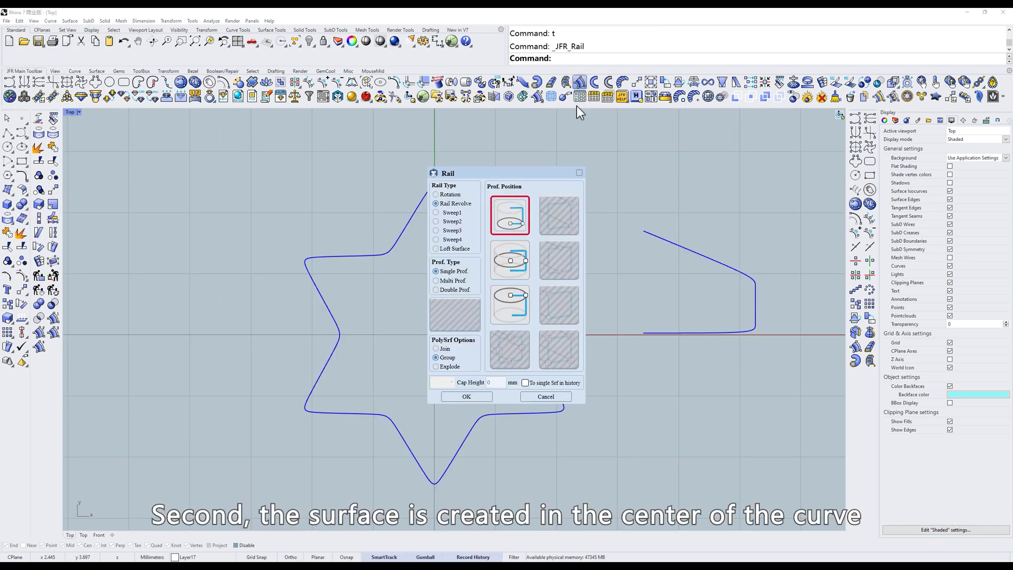
click(520, 263)
click(472, 396)
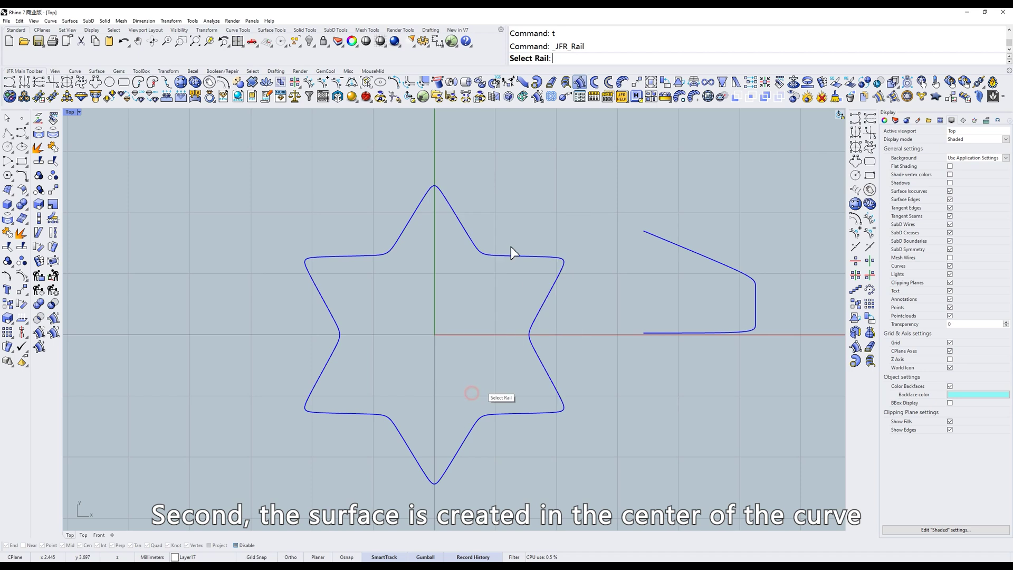
click(472, 249)
key(Return)
click(683, 248)
View the solid from the Front and mark its bottom and rim lines in red on a capture
text(f)
key(Return)
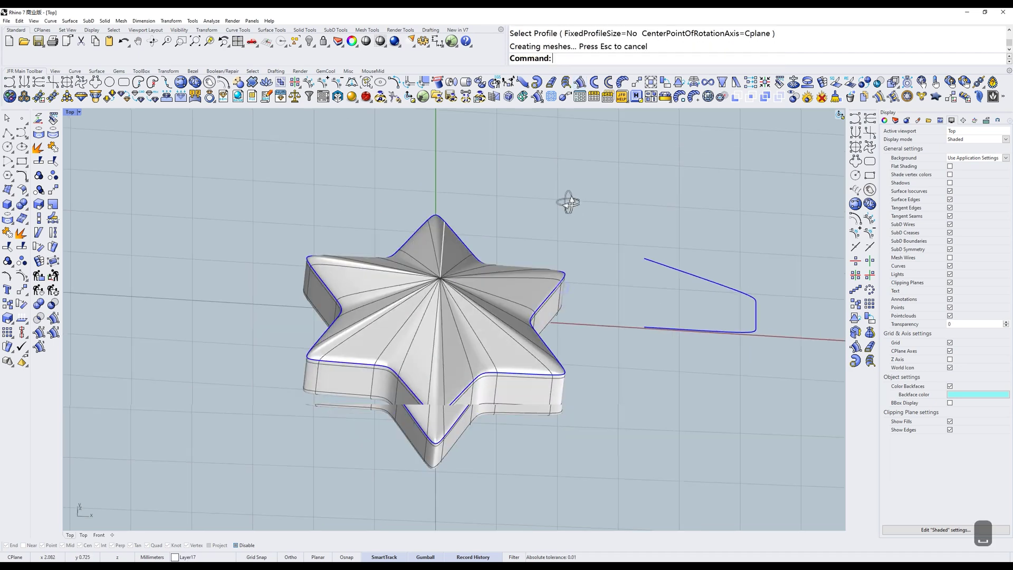
key(ctrl+1)
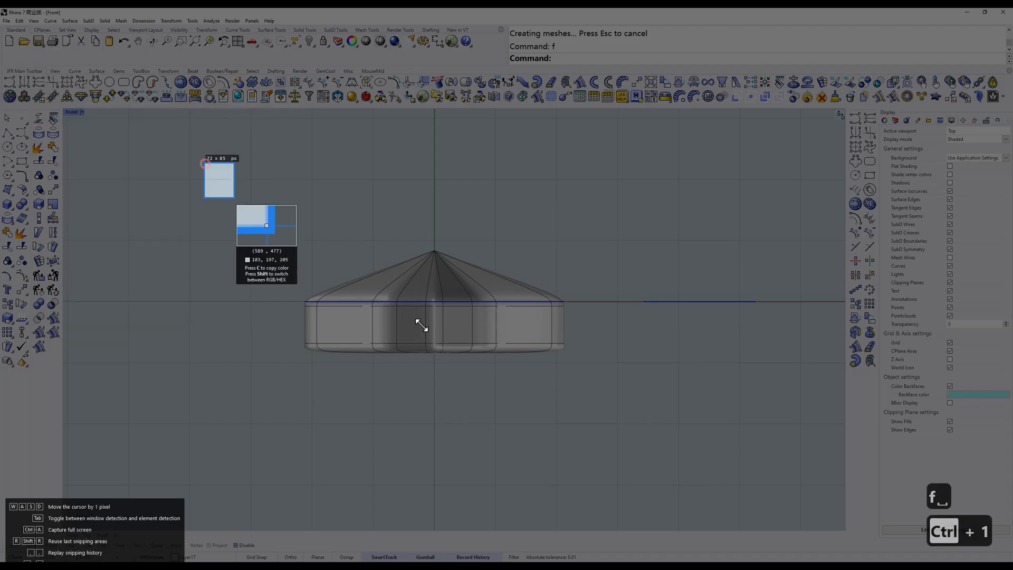
drag(205, 162, 638, 440)
click(499, 449)
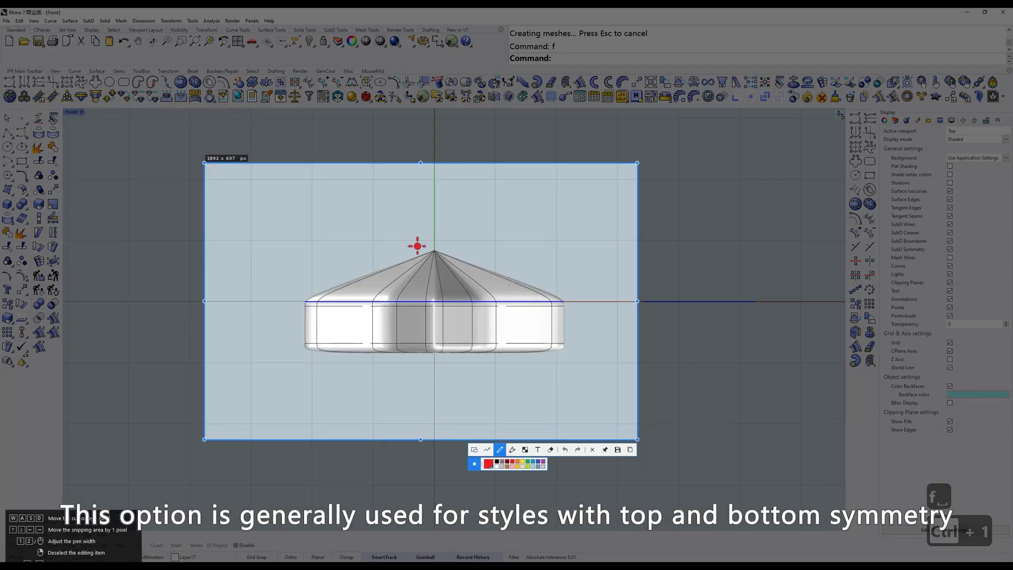
drag(298, 355, 525, 357)
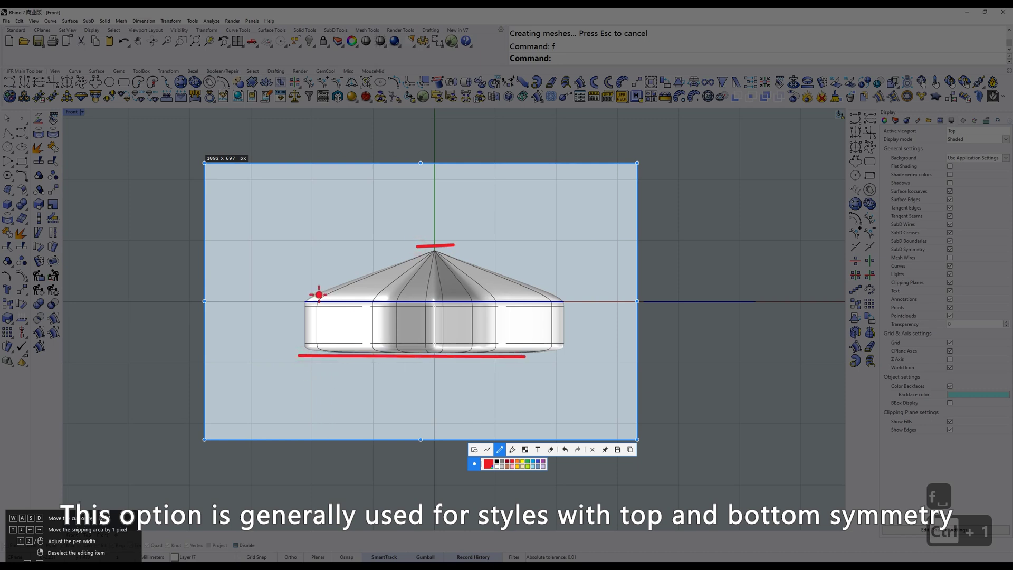
drag(296, 302, 586, 299)
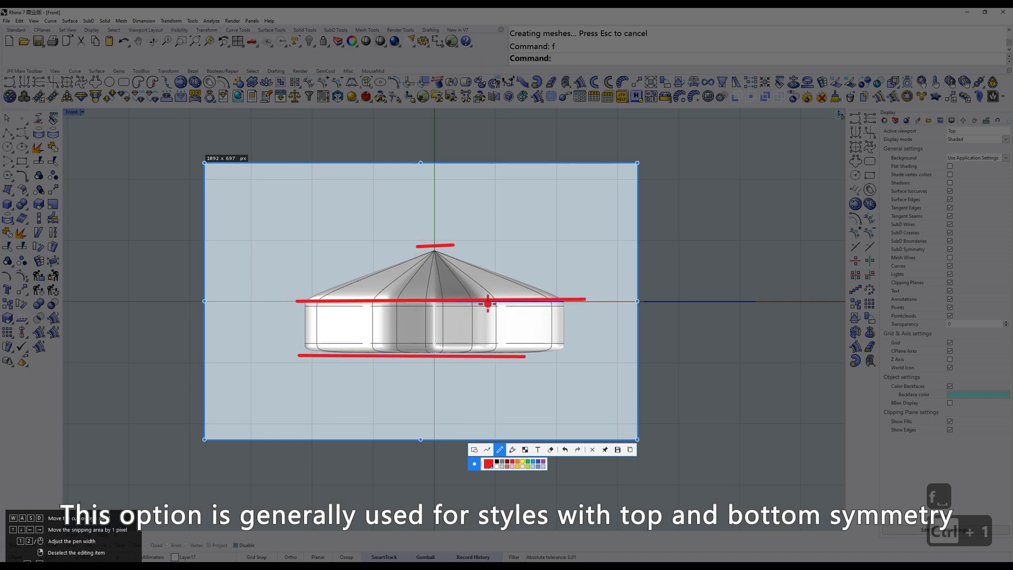
key(Escape)
Delete the centred star solid and return to Top view
right_drag(574, 303, 534, 293)
key(alt+e)
key(alt+d)
text(t)
key(Return)
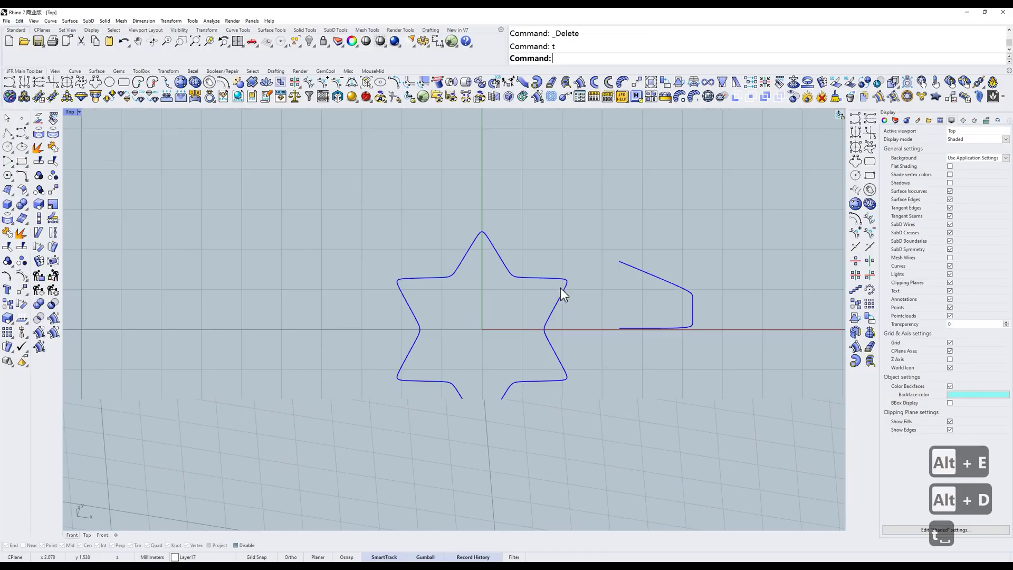
Choose the third Prof. Position, profile below the rail, in the JFR Rail dialog
scroll(533, 253, up, 2)
click(580, 82)
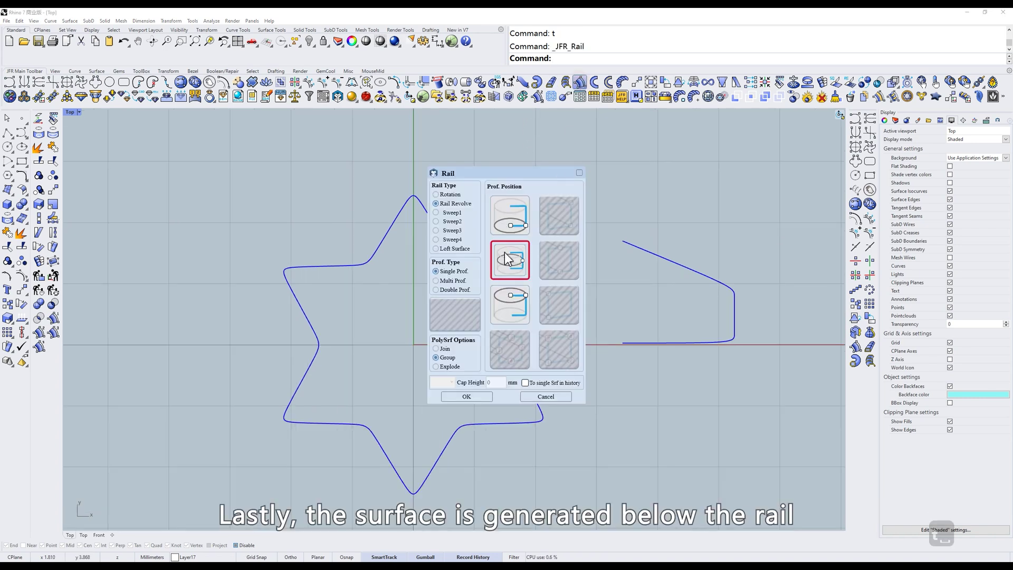
click(505, 300)
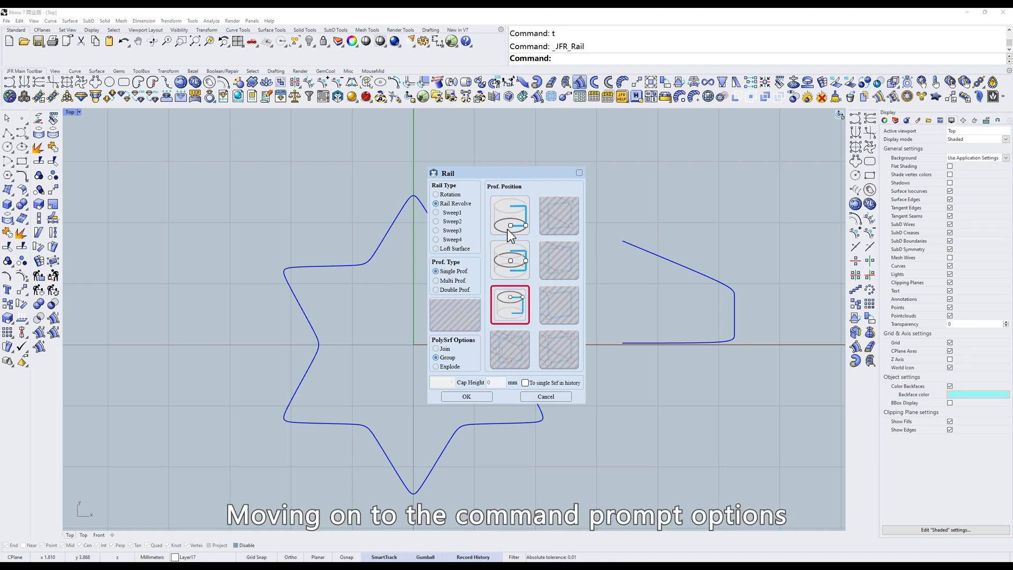
Build the below-rail star surface from the star rail and profile with FixedProfileSize=Yes
click(475, 394)
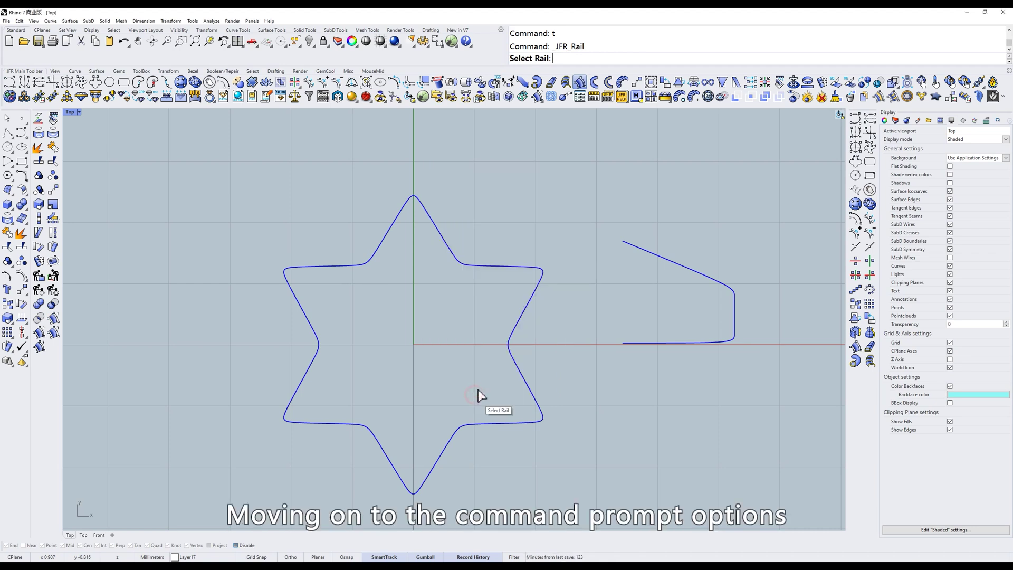
click(506, 265)
key(Return)
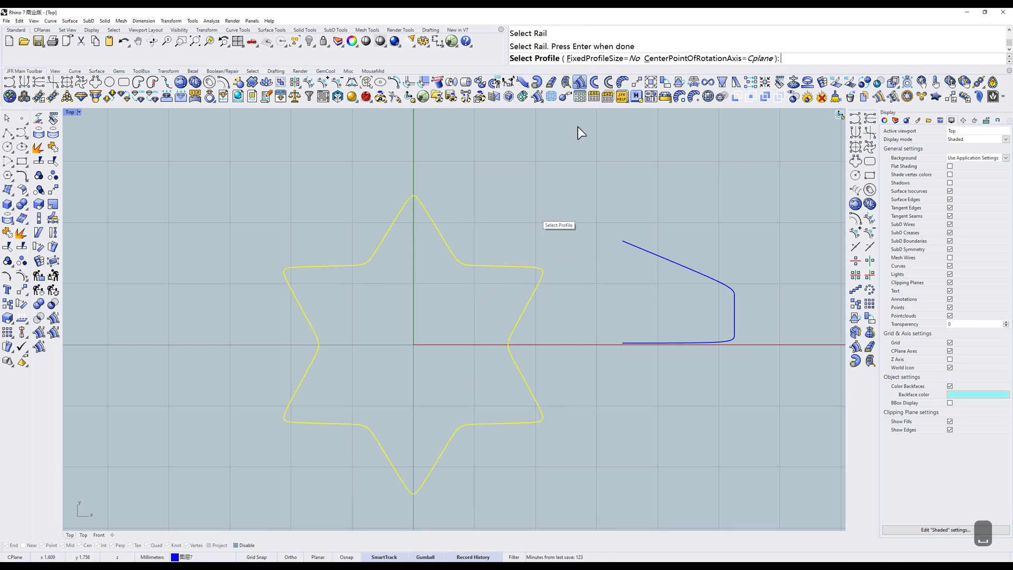
click(605, 60)
click(706, 239)
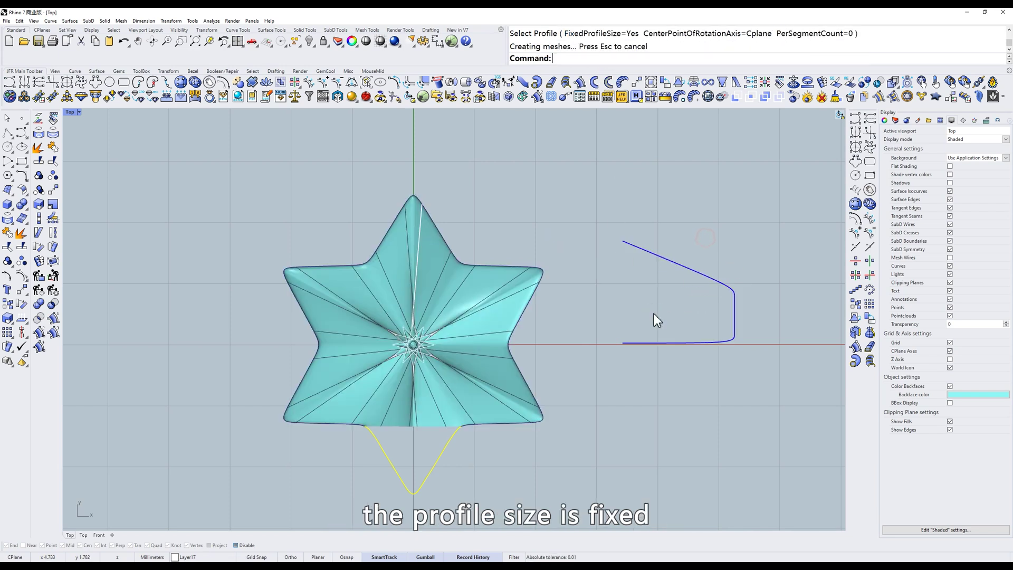
Zoom in and mark the profile's left and right ends in red on a capture
scroll(516, 289, up, 2)
scroll(458, 294, up, 4)
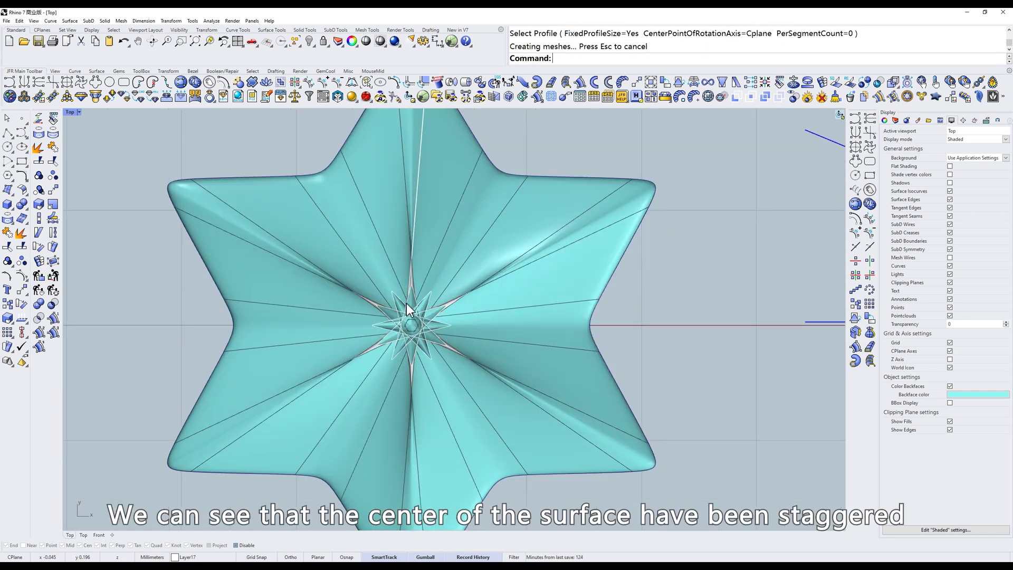
scroll(407, 311, down, 3)
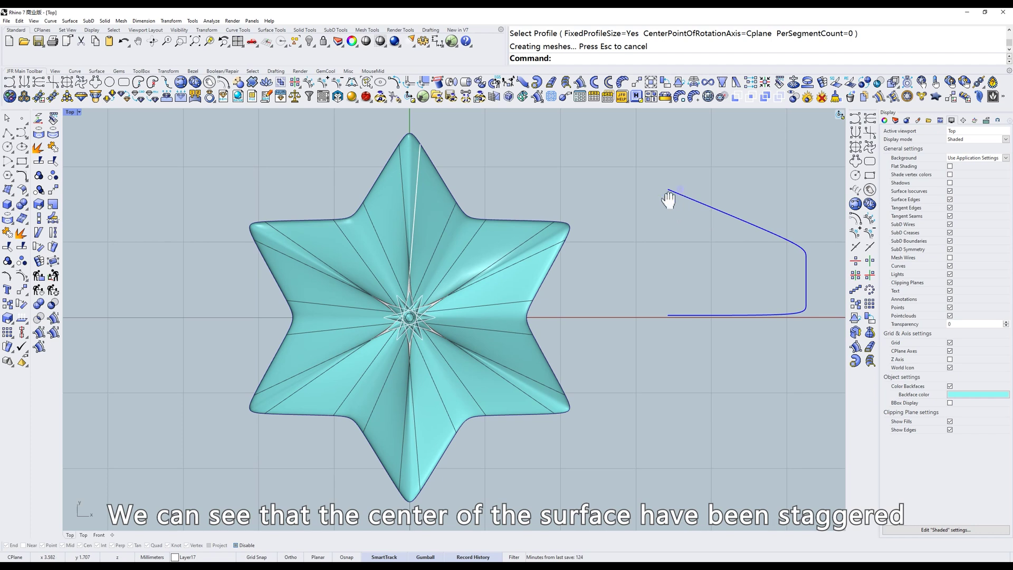
right_drag(669, 199, 647, 200)
key(ctrl+1)
drag(484, 148, 834, 415)
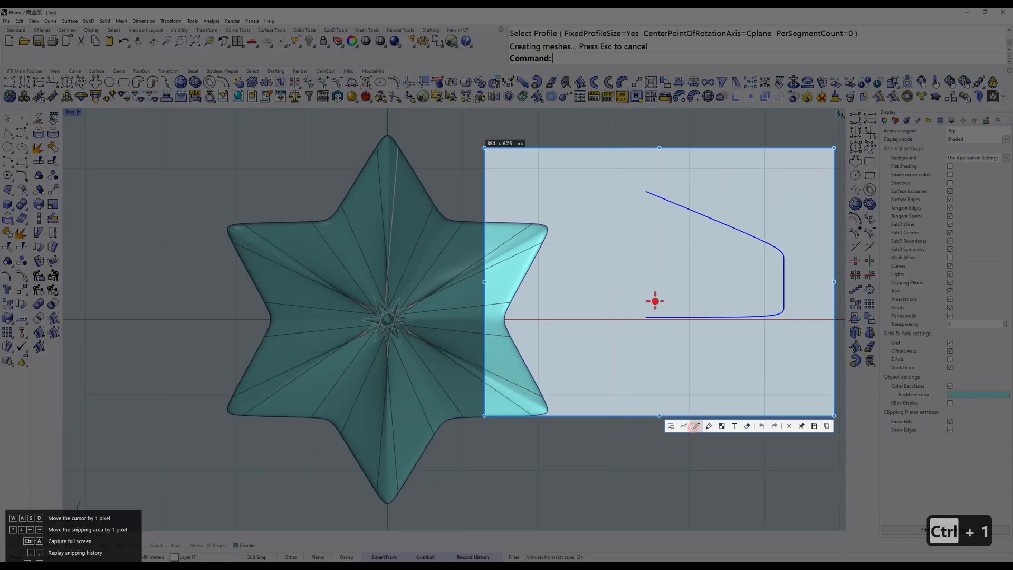
click(695, 425)
drag(642, 189, 639, 368)
drag(787, 229, 786, 368)
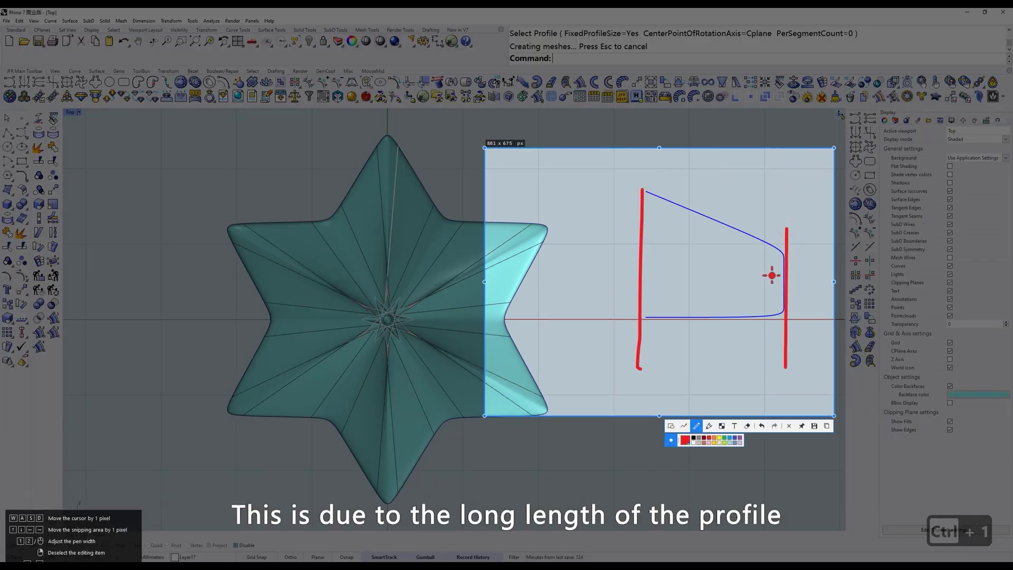
key(Escape)
Annotate a capture with an arrow pointing at the overlapping folds in the star's centre
right_drag(464, 242, 501, 240)
key(ctrl+1)
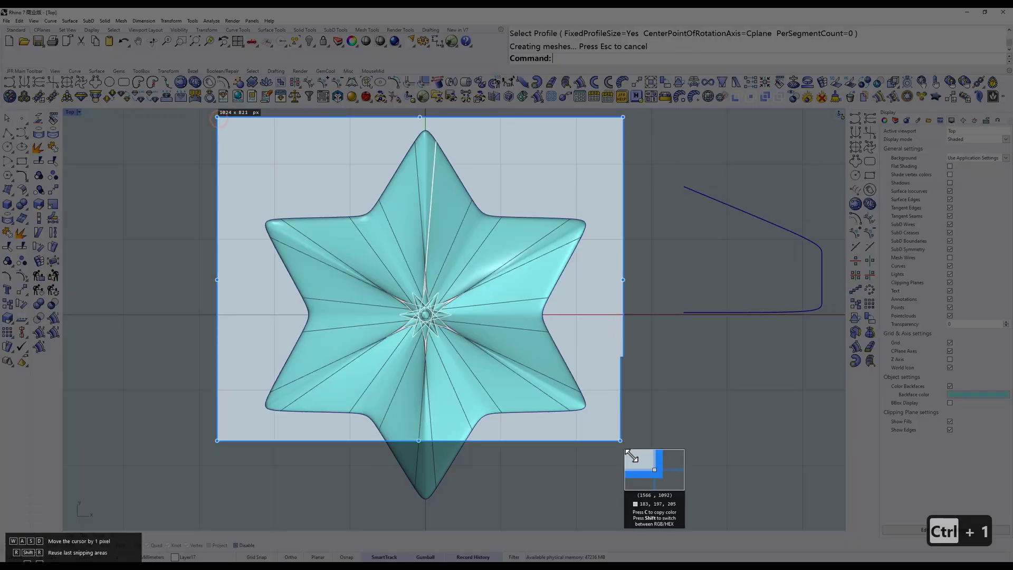
drag(217, 116, 634, 496)
click(484, 506)
drag(480, 216, 395, 362)
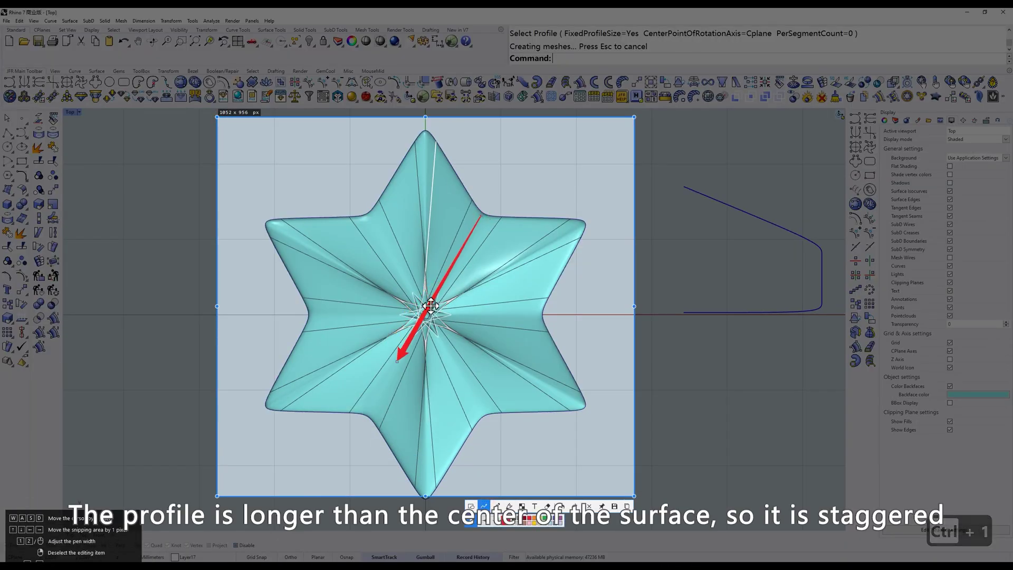
Select the profile's two end points and drag them to shorten the profile
key(Escape)
drag(781, 182, 657, 193)
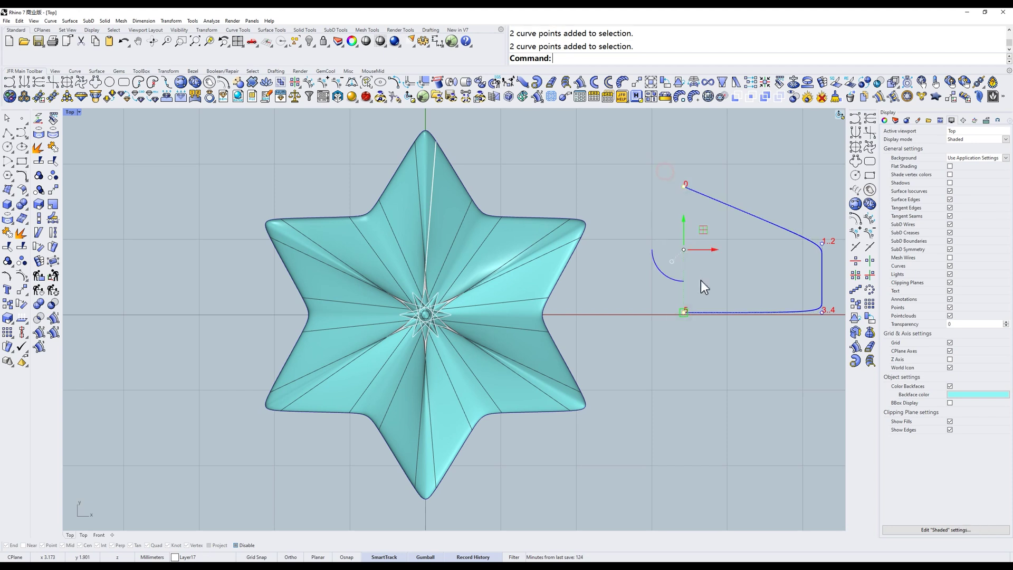
drag(714, 251, 726, 369)
mouse_move(726, 369)
ctrl+shift+right_down()
mouse_move(715, 340)
mouse_move(476, 227)
mouse_move(474, 286)
ctrl+shift+right_up()
text(t)
key(space)
Slide the two left profile points further so the star surface opens into a hollow centre
drag(659, 180, 686, 322)
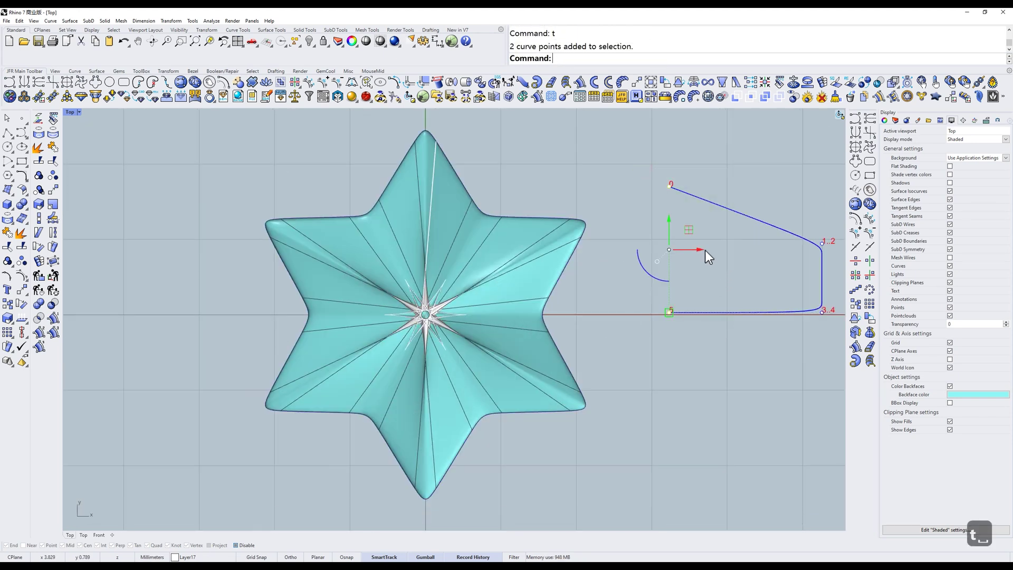
mouse_move(705, 250)
mouse_down()
mouse_move(790, 249)
mouse_move(741, 216)
mouse_up()
click(549, 205)
mouse_move(711, 201)
ctrl+shift+right_down()
mouse_move(549, 205)
mouse_move(590, 179)
mouse_move(580, 211)
ctrl+shift+right_up()
text(t)
key(space)
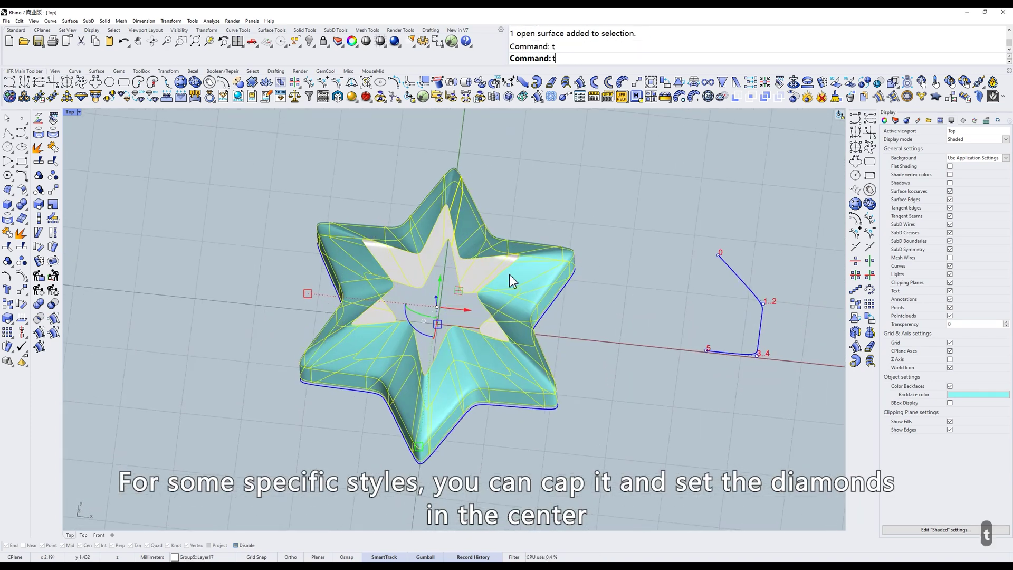
Trial-cap the star ring with Cap, inspect it in X-Ray, then undo the caps
text(jg)
key(space)
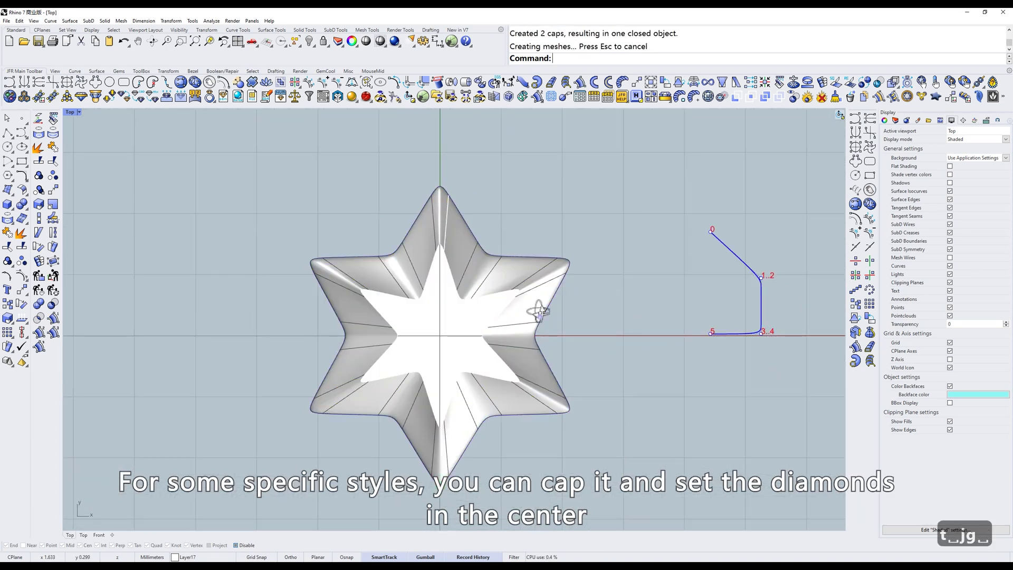
text(d)
key(space)
mouse_move(403, 248)
ctrl+shift+right_down()
mouse_move(469, 267)
mouse_move(579, 274)
mouse_move(533, 282)
ctrl+shift+right_up()
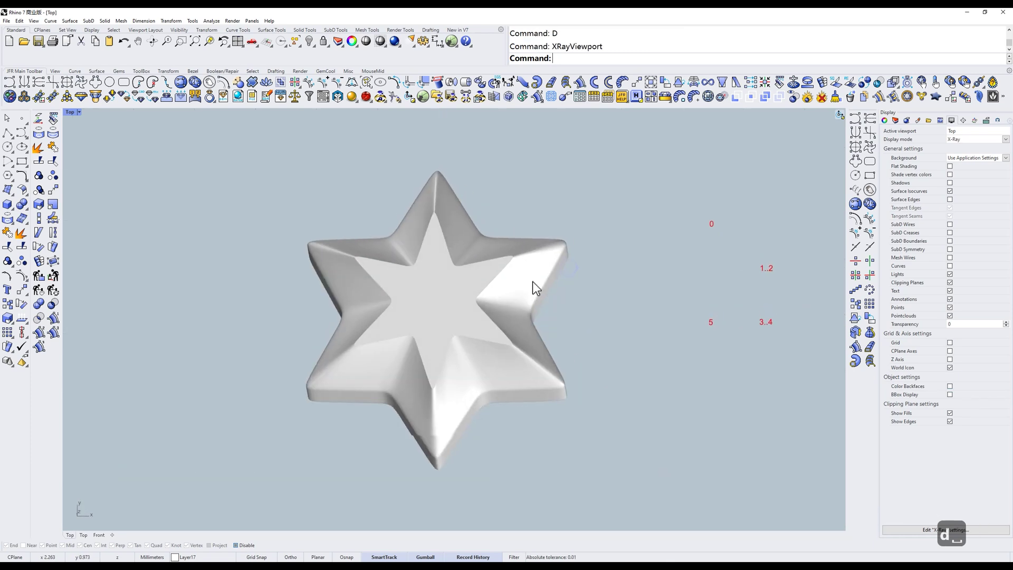
text(s)
key(space)
text(t)
key(space)
key(ctrl+z)
Delete the open star ring surface
key(Escape)
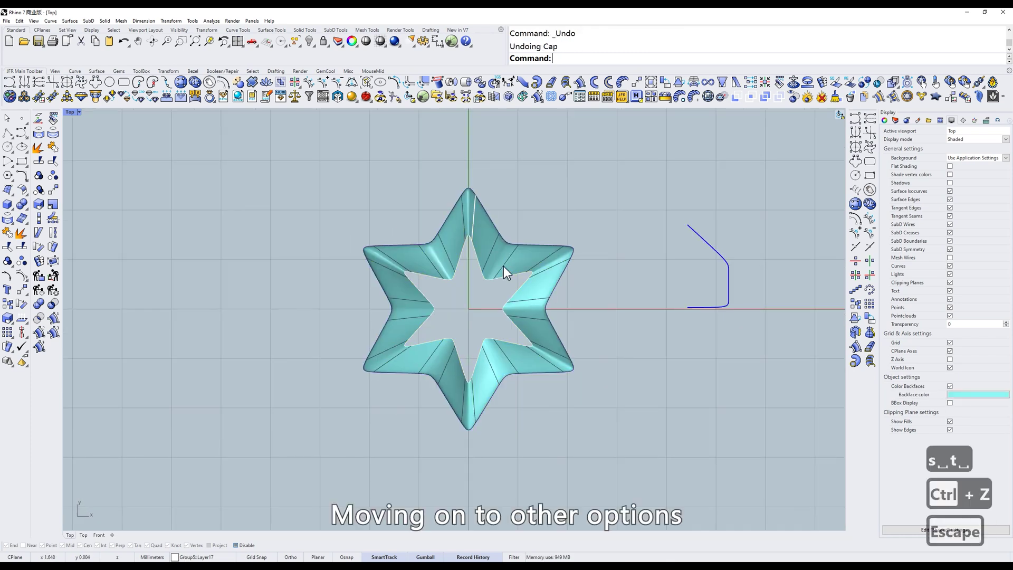
click(525, 268)
key(alt+e)
key(alt+d)
text(z)
key(space)
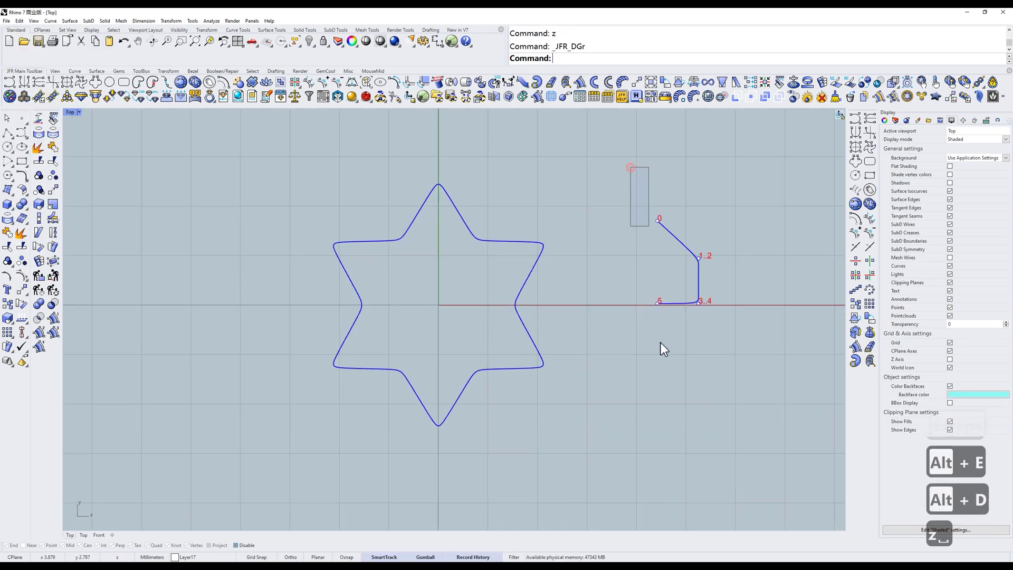
Pull the profile's two left endpoints left, then start a JFR Rail revolve on the star and cancel it
drag(664, 350, 667, 327)
drag(658, 220, 621, 220)
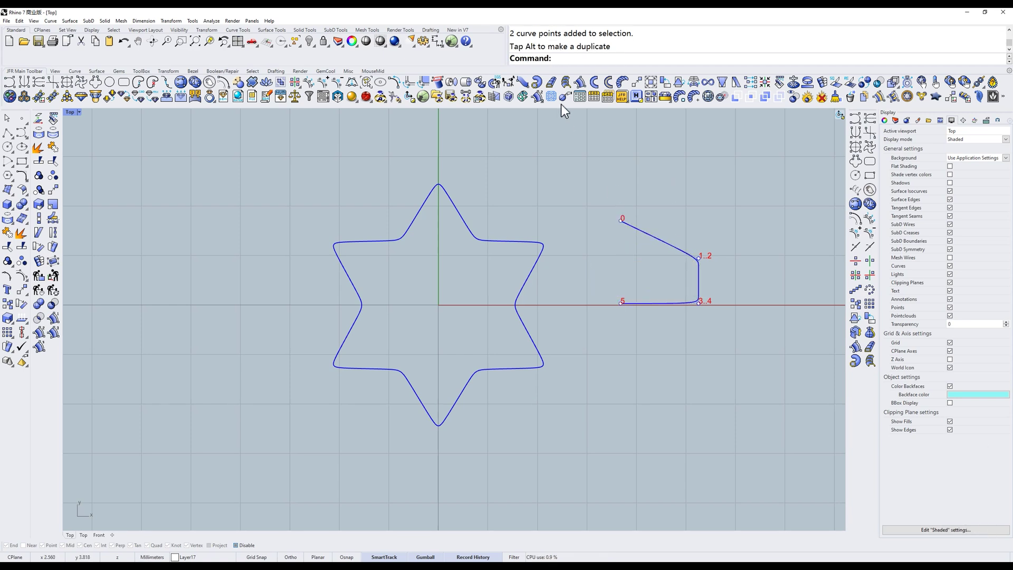
click(579, 83)
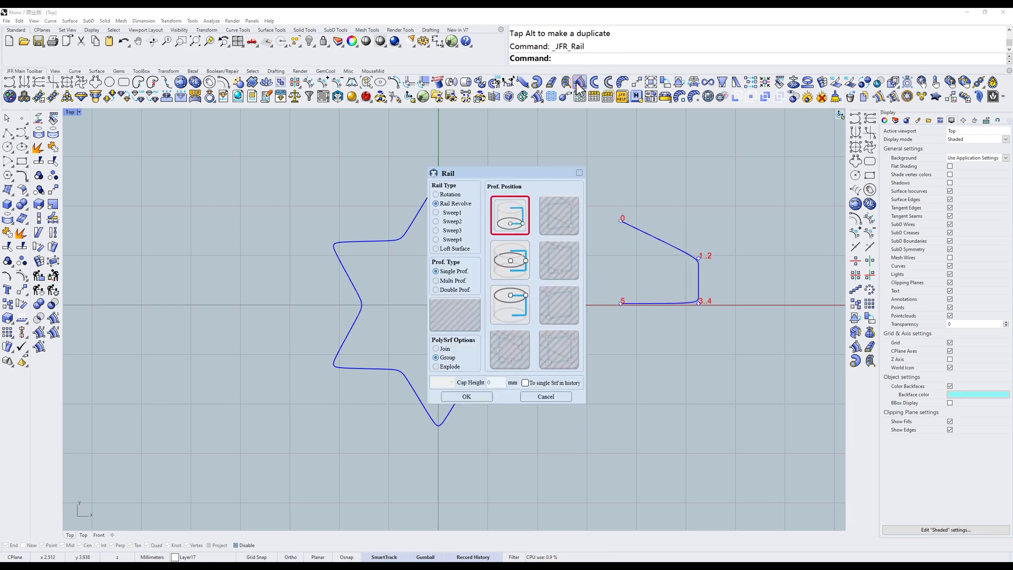
click(477, 398)
click(486, 241)
key(Return)
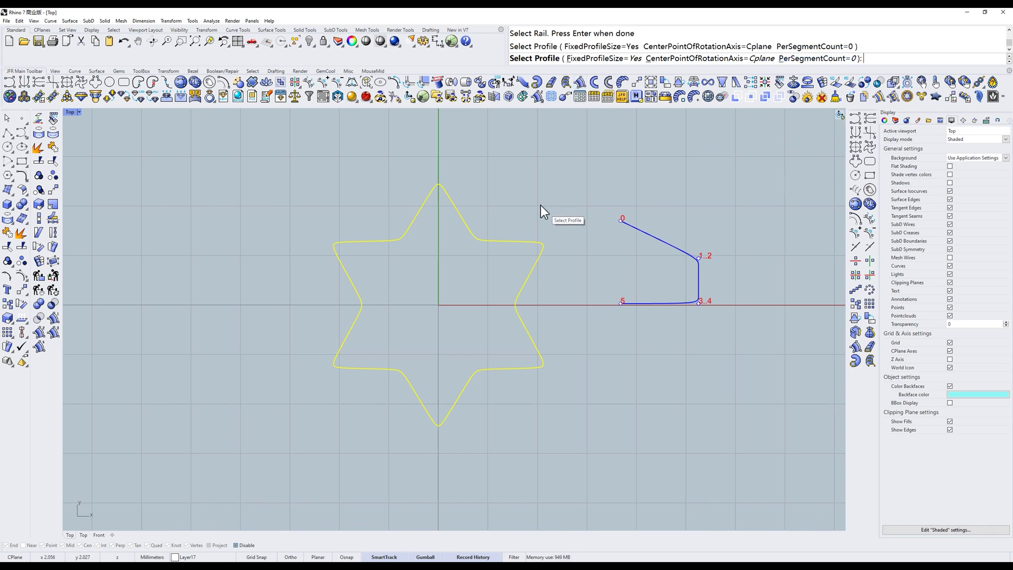
key(Escape)
Show the star's numbered control points and annotate them in a screen capture
click(465, 232)
text(z)
key(Return)
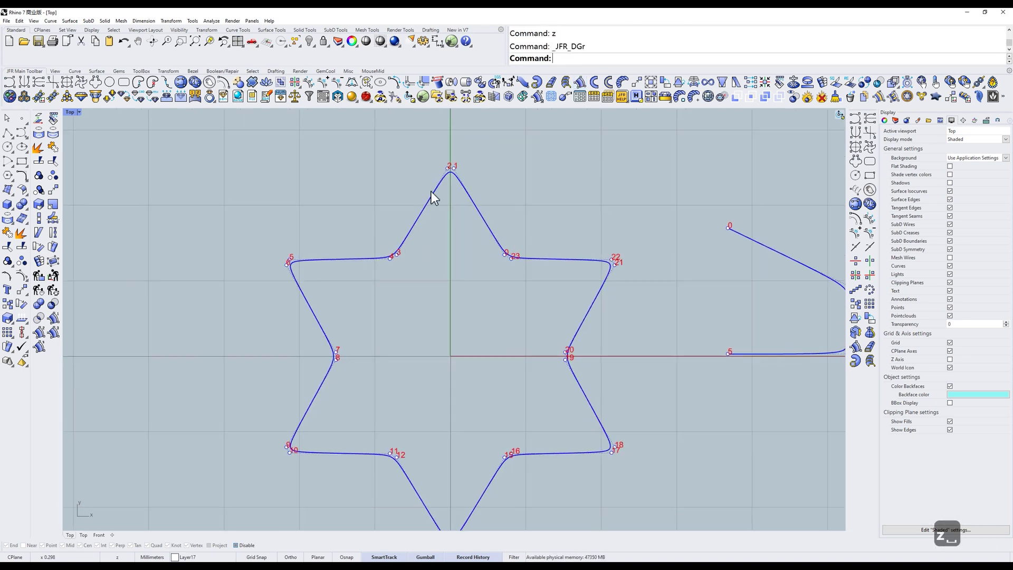
key(ctrl+1)
mouse_move(195, 133)
mouse_down()
mouse_move(695, 448)
mouse_move(712, 479)
mouse_up()
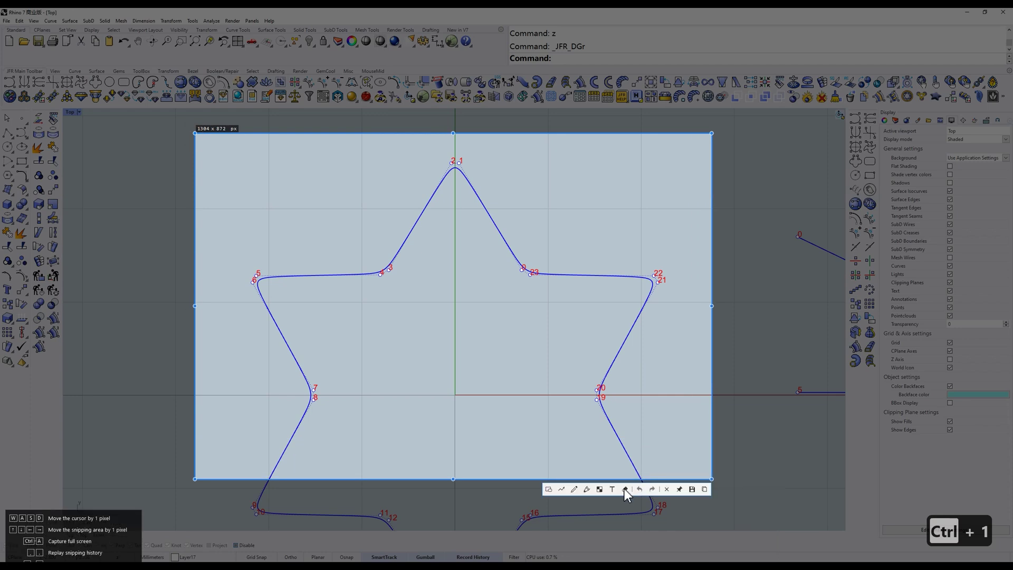
click(574, 489)
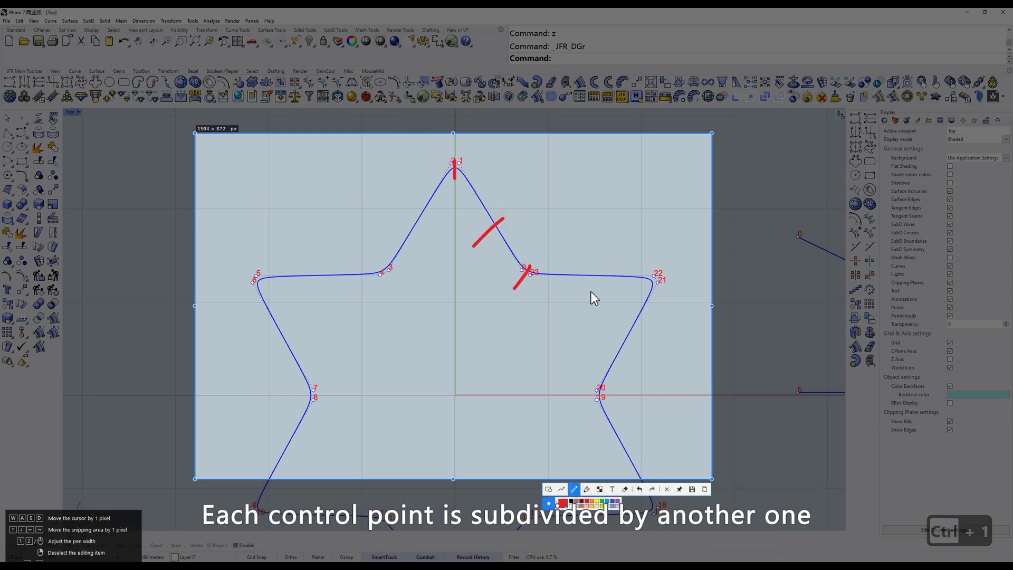
key(Escape)
key(Escape)
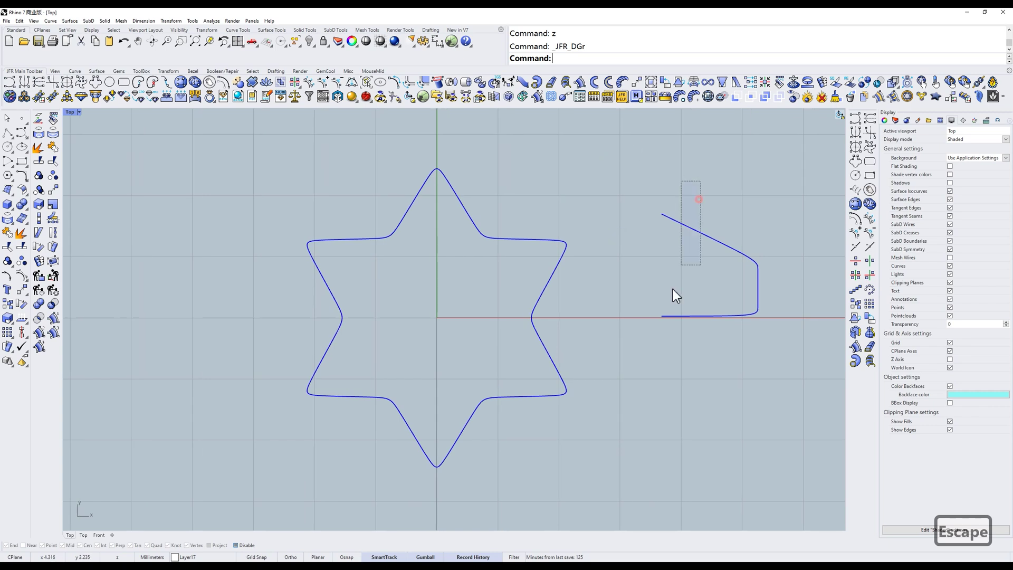
drag(675, 203, 656, 338)
Move the profile endpoints right and rail-revolve the profile along the star with PerSegmentCount=1
drag(680, 265, 724, 265)
click(643, 171)
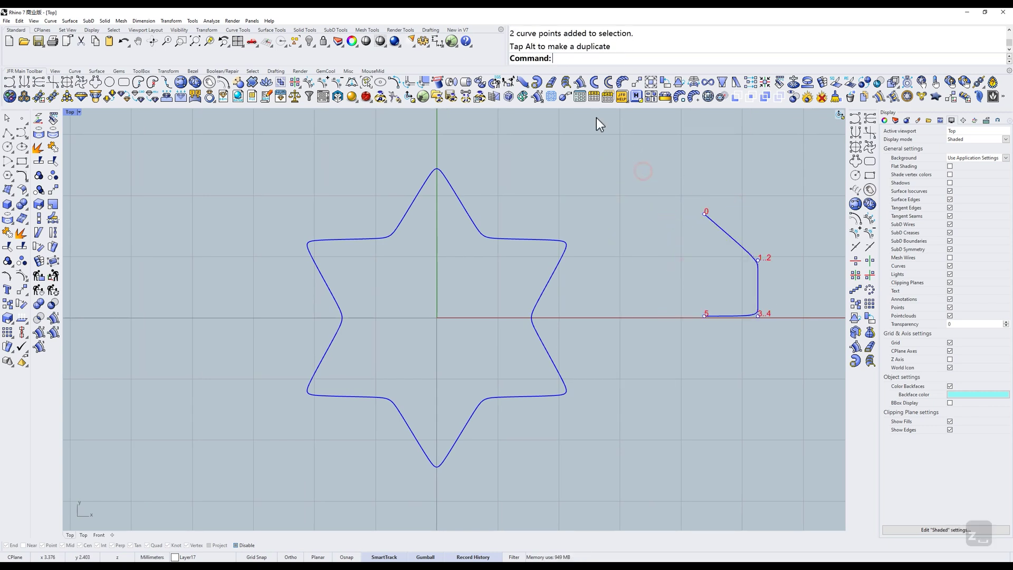
click(579, 82)
key(Return)
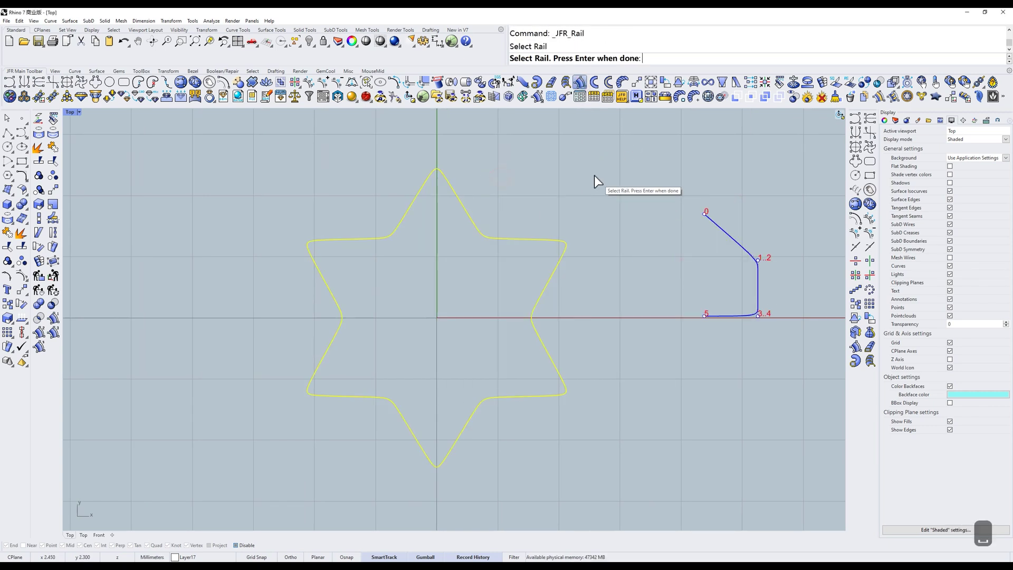
key(Return)
click(816, 58)
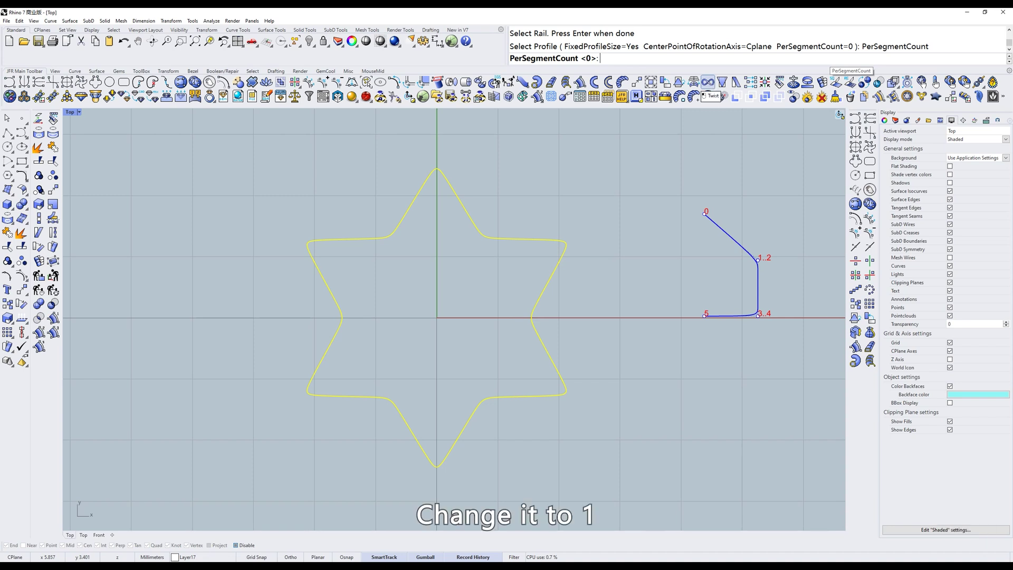
text(1)
key(Return)
click(713, 220)
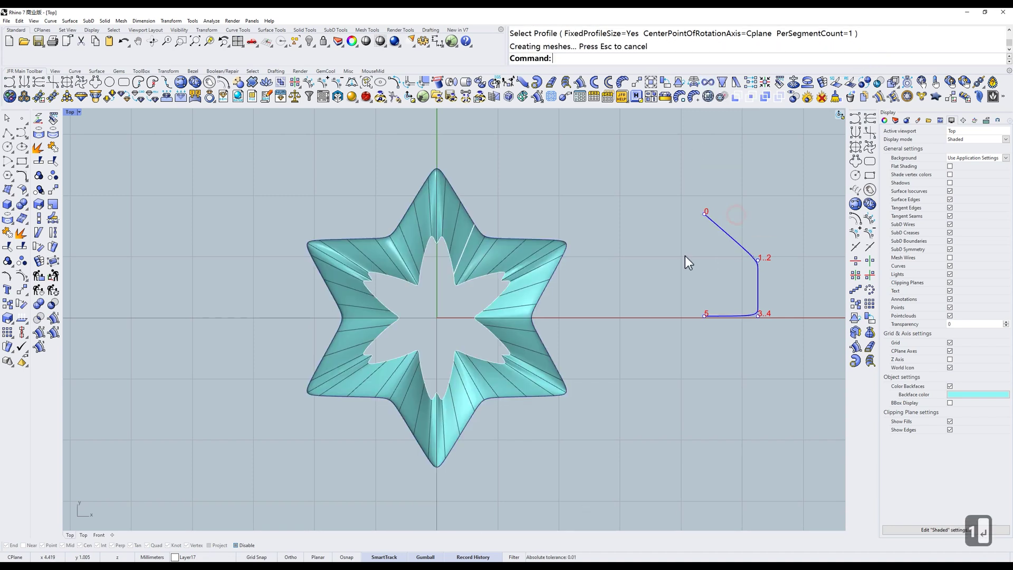
Inspect the new star ring in wireframe with control points shown
ctrl+shift+right_drag(513, 246, 452, 193)
scroll(435, 169, up, 5)
text(w)
key(space)
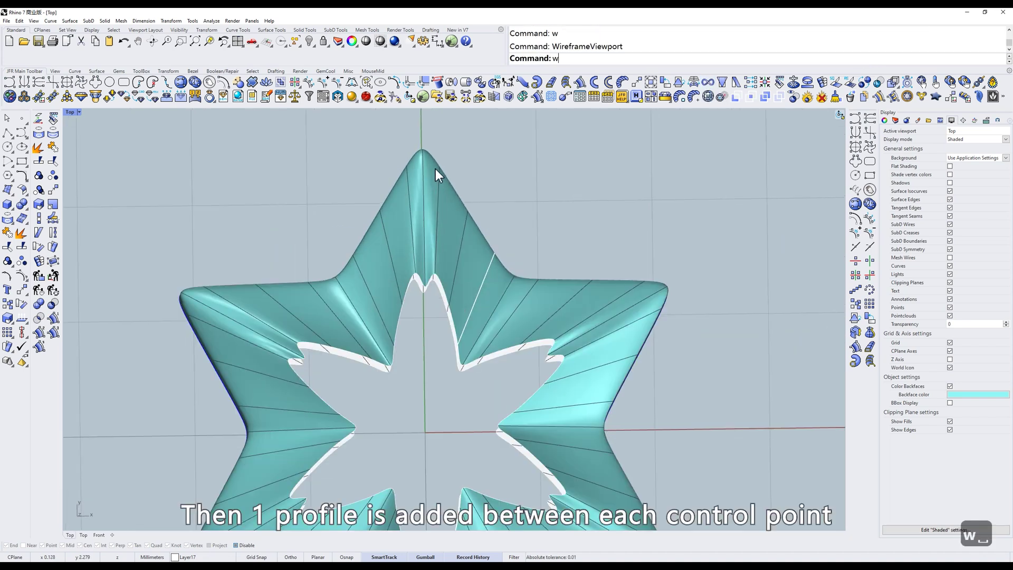
text(z)
key(space)
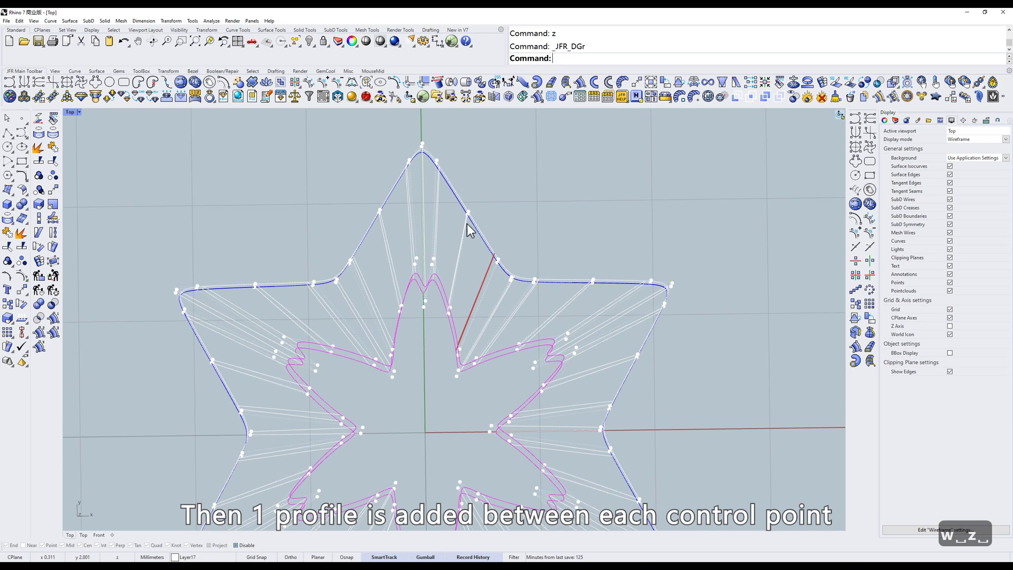
key(Escape)
Return to shaded display and remove the hollow star surface
scroll(544, 296, down, 2)
text(S)
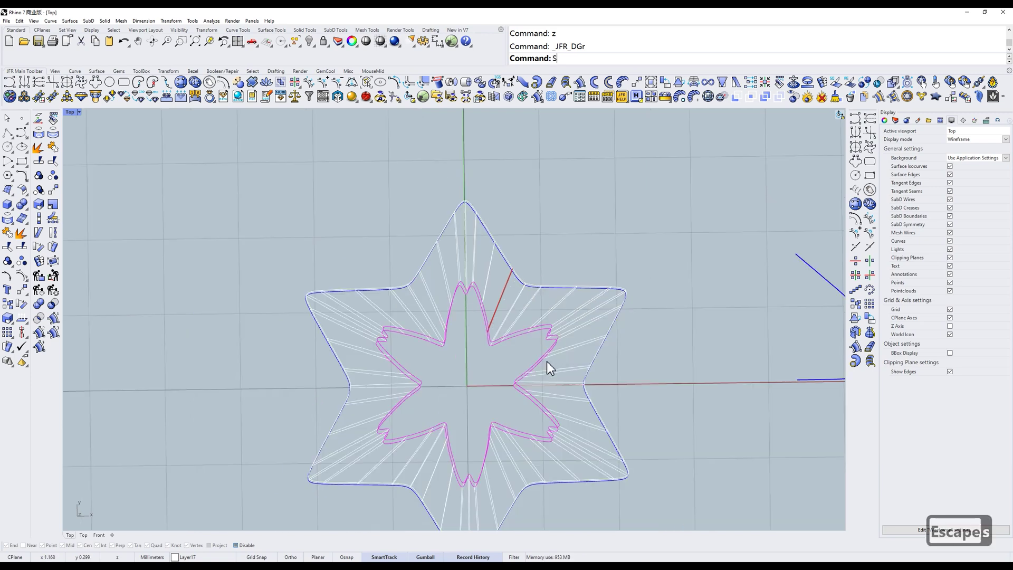
key(space)
key(d)
key(space)
key(t)
key(space)
key(alt+e)
key(alt+d)
key(w)
key(space)
scroll(649, 264, up, 2)
Move the profile curve's two left endpoints further left
key(s)
key(space)
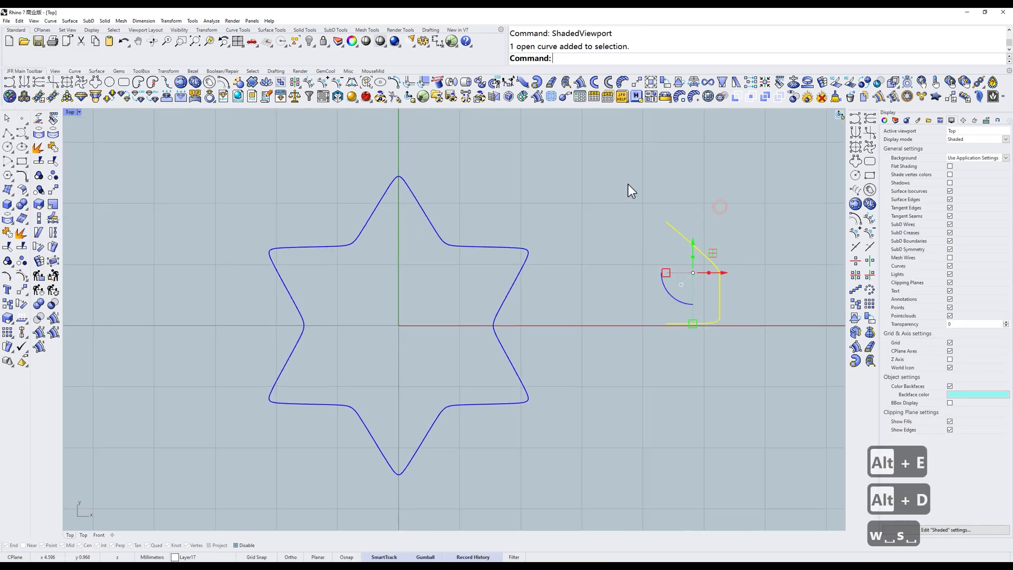
drag(628, 185, 686, 332)
drag(686, 280, 638, 280)
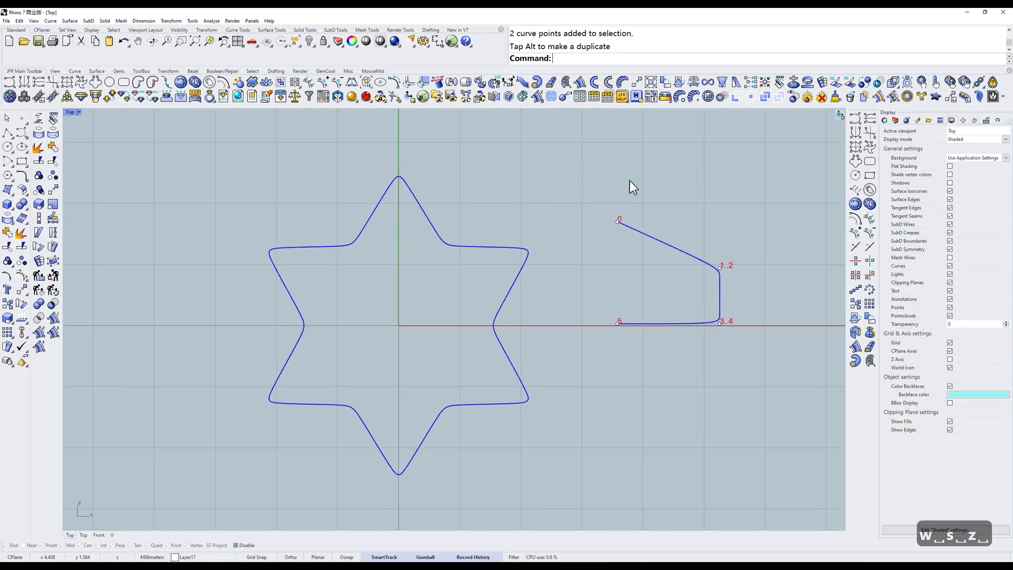
Rail-revolve the profile along the star with FixedProfileSize=No into a star dome
click(581, 83)
click(465, 396)
click(438, 237)
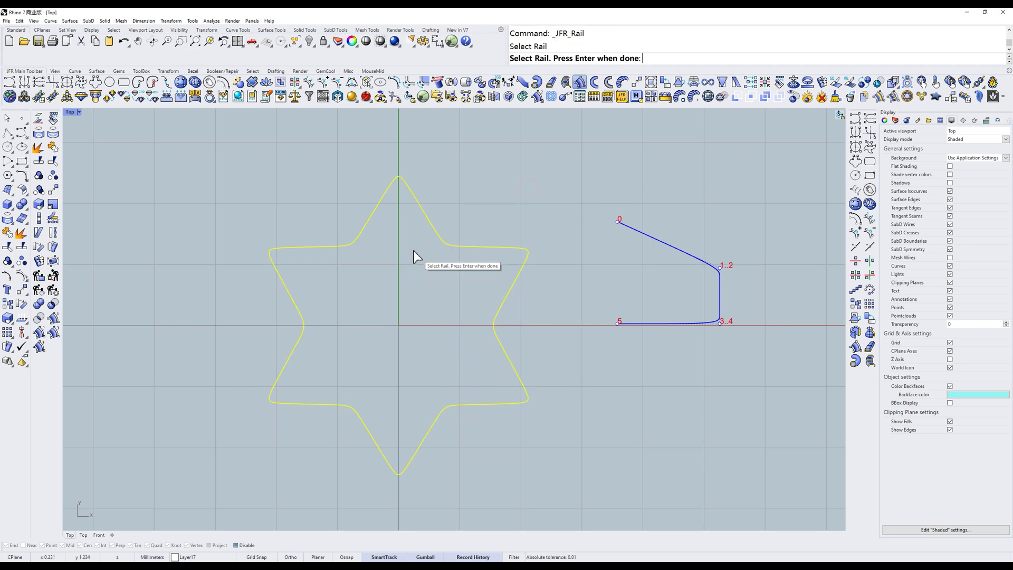
key(Return)
click(638, 58)
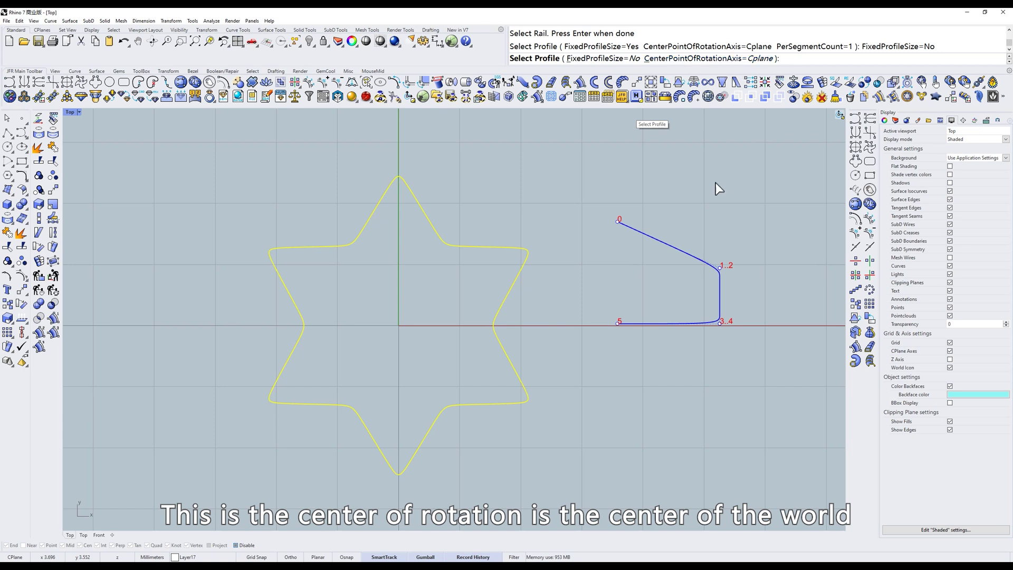
key(Return)
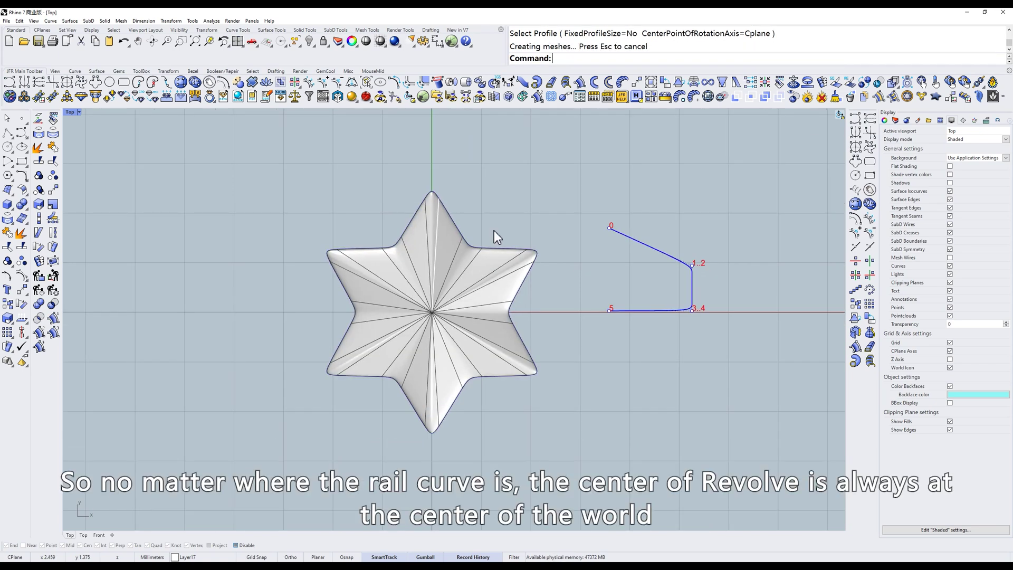
Select the star curve beneath the dome and rotate it to test how the dome reacts
scroll(480, 239, up, 2)
text(w)
key(space)
click(450, 245)
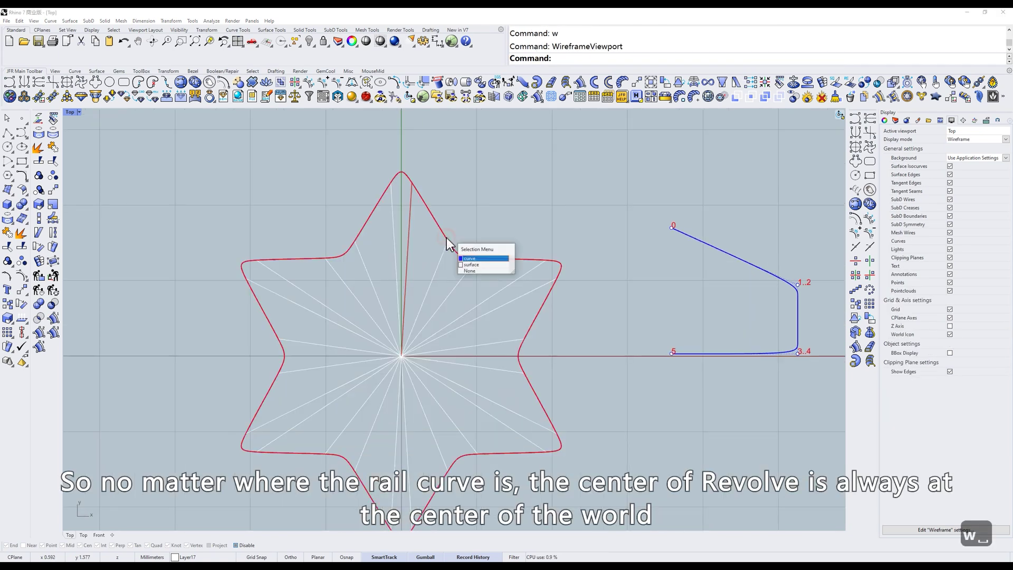
click(464, 262)
scroll(450, 245, down, 2)
text(s)
key(space)
mouse_move(439, 293)
mouse_down()
mouse_move(461, 252)
mouse_move(491, 280)
mouse_up()
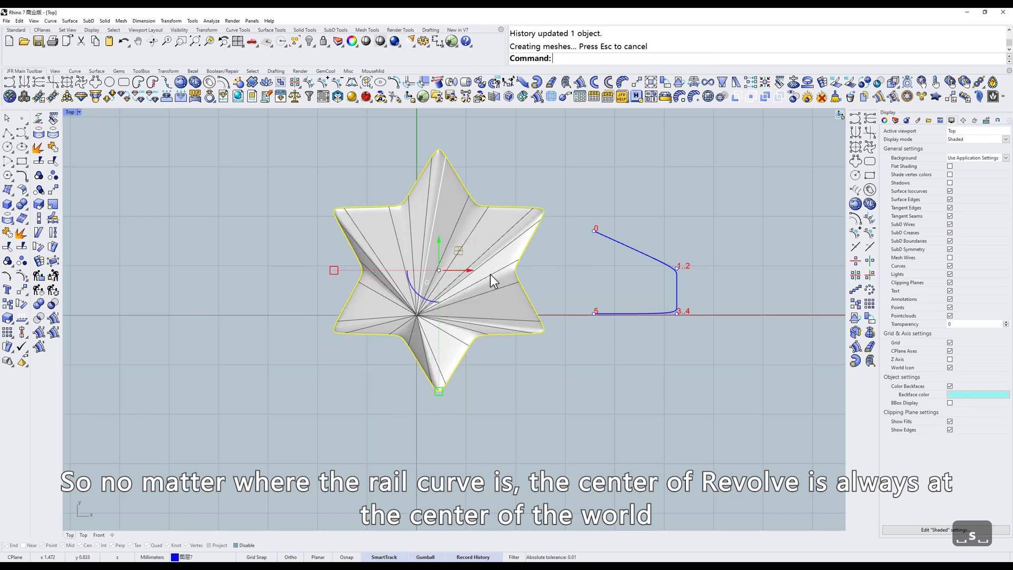
Undo the star rotation and select the star dome surface
key(ctrl+z)
key(ctrl+z)
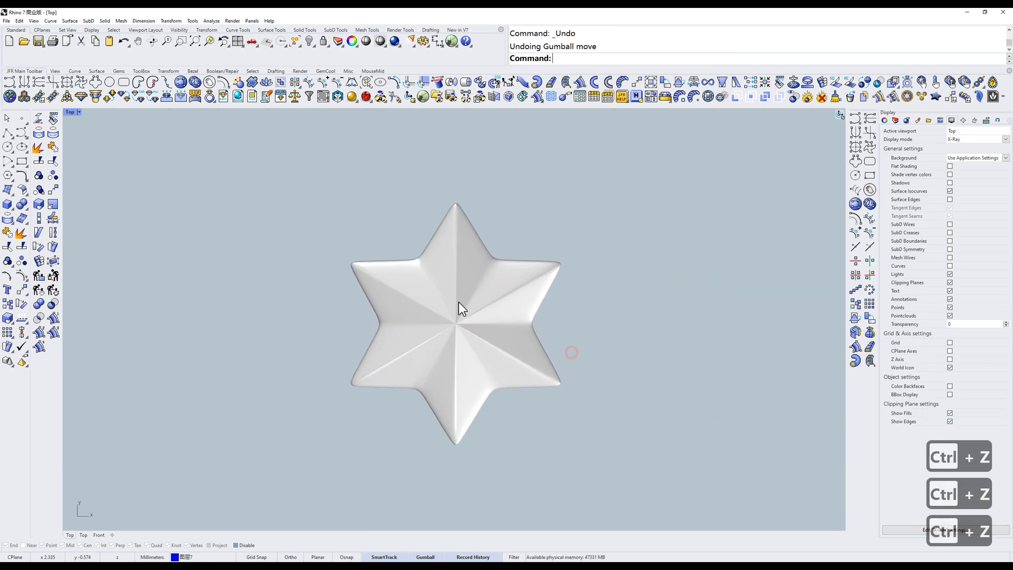
key(ctrl+z)
text(w)
key(space)
text(s)
key(space)
click(451, 284)
Delete the old dome and rail-revolve the profile with CenterPointOfRotationAxis=RailCenter
key(alt+e)
key(alt+d)
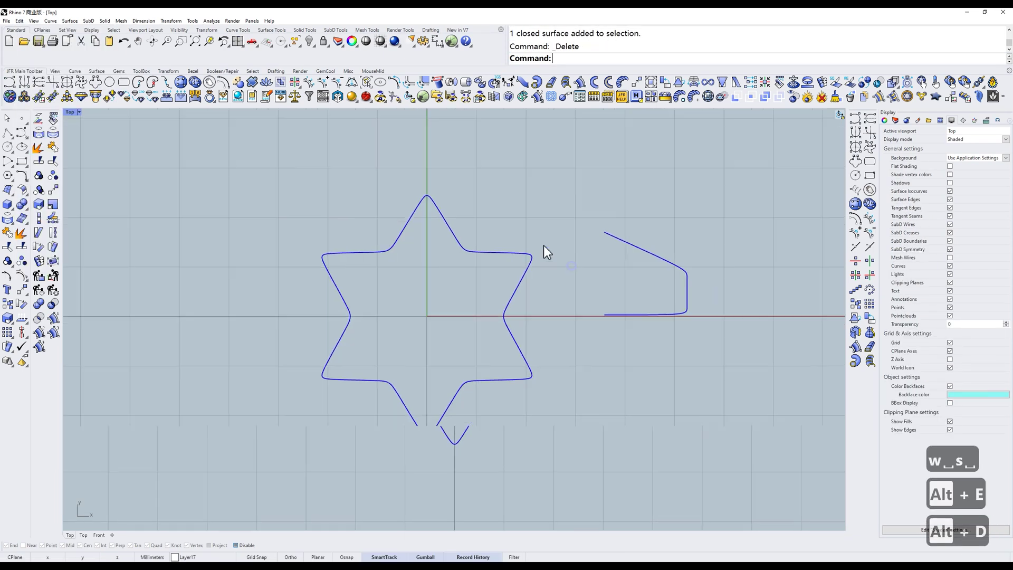
click(580, 83)
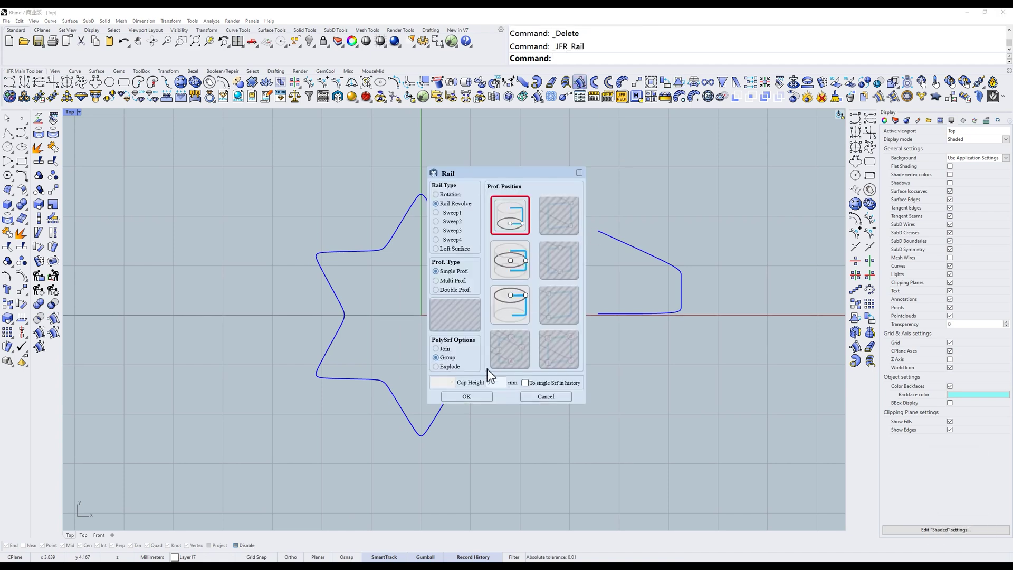
click(460, 397)
click(448, 238)
key(Return)
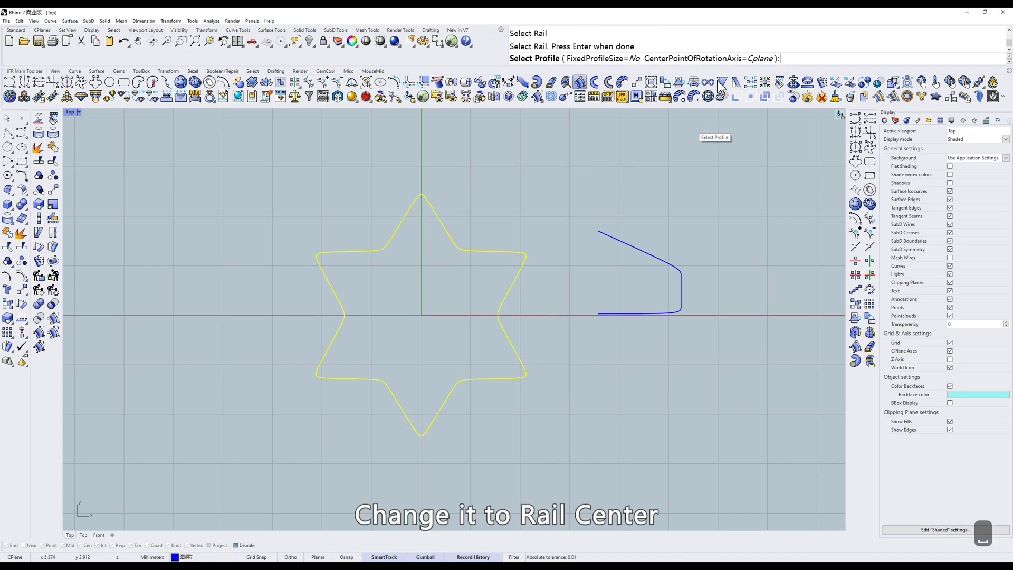
click(723, 59)
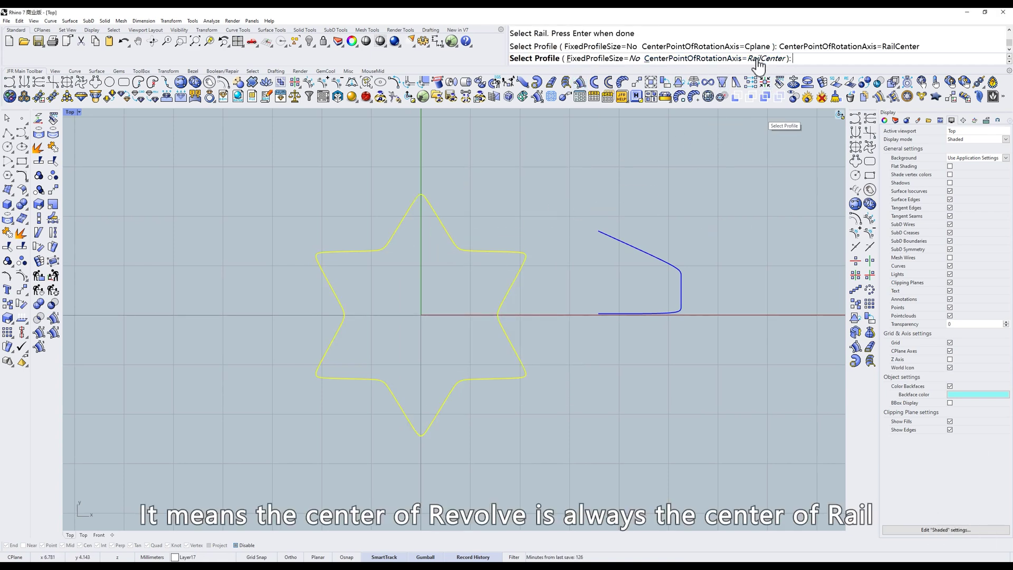
click(682, 239)
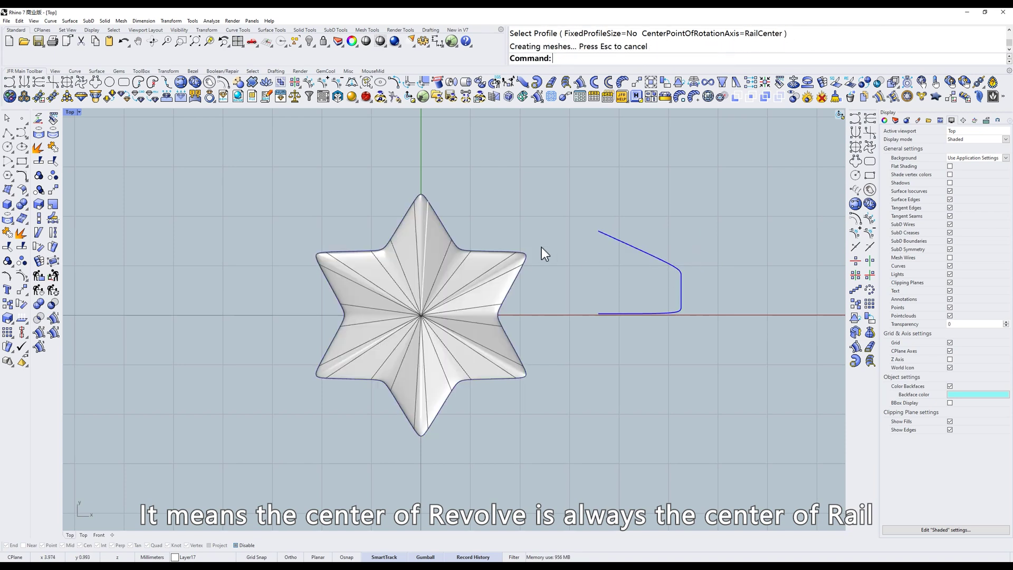
Drag the star curve left so the rail-centred dome follows it
text(w)
key(Return)
click(442, 221)
click(475, 242)
scroll(475, 242, down, 2)
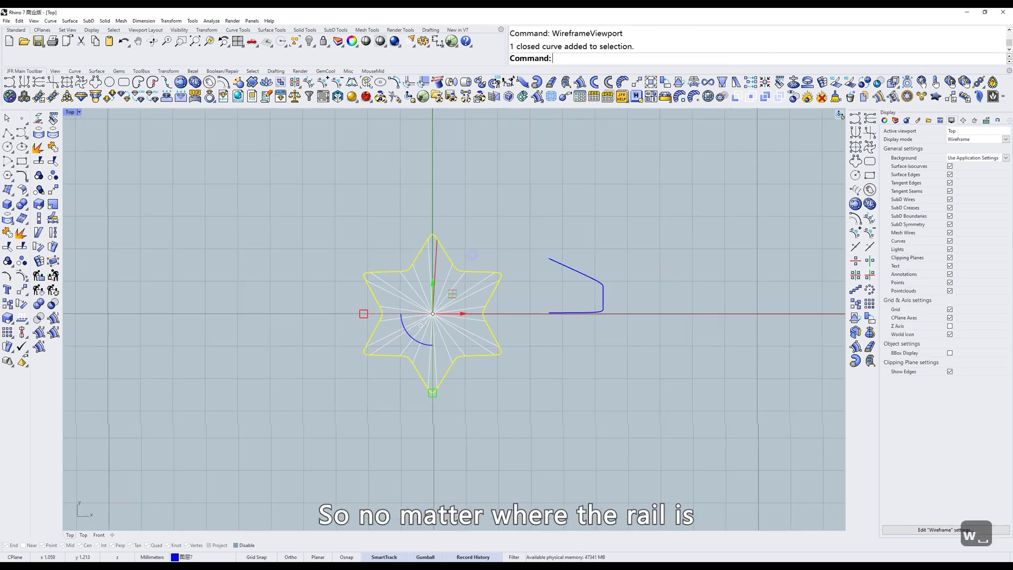
text(s)
key(Return)
mouse_move(475, 271)
mouse_down()
mouse_move(422, 193)
mouse_move(363, 312)
mouse_up()
scroll(544, 304, up, 2)
click(524, 293)
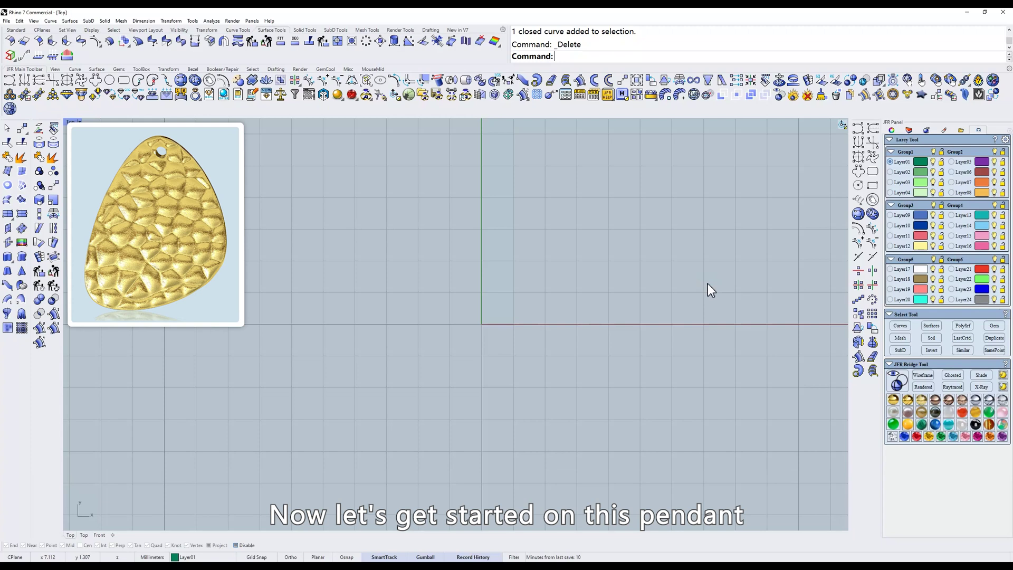
Draw a closed rounded-triangle curve with Qty=3 (120°) mirror symmetry about the origin
click(858, 172)
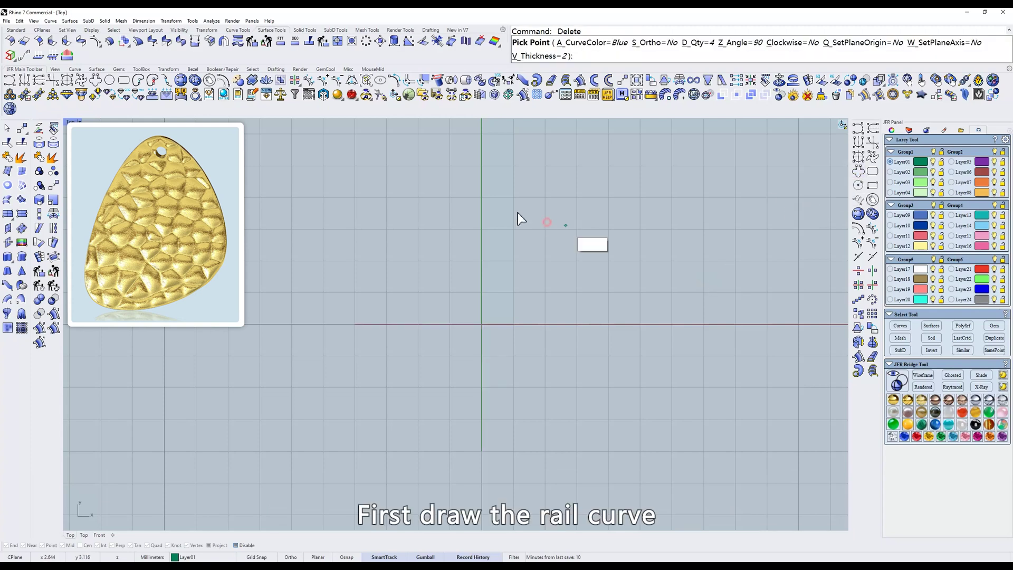
click(712, 48)
text(3)
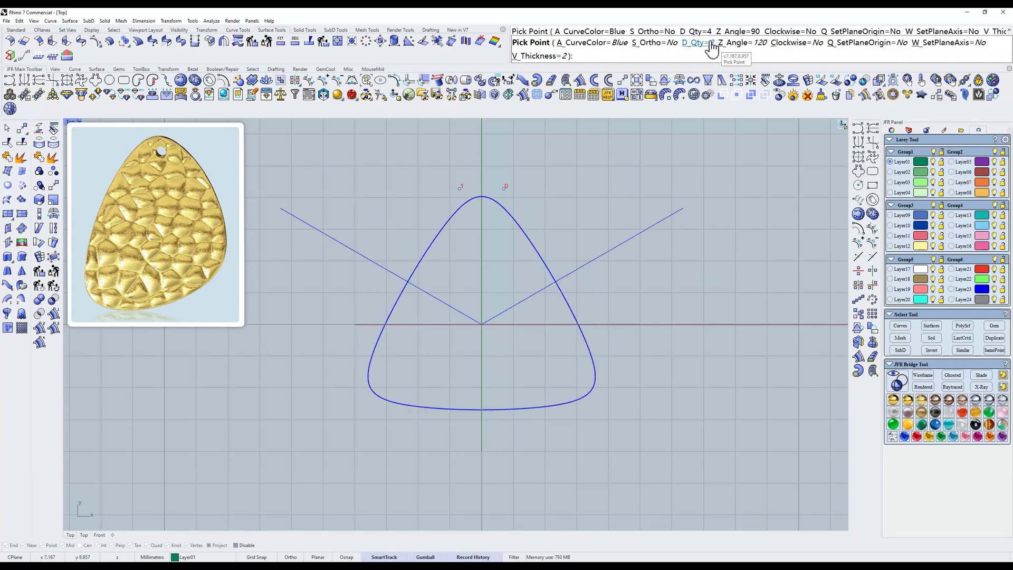
key(Return)
click(558, 222)
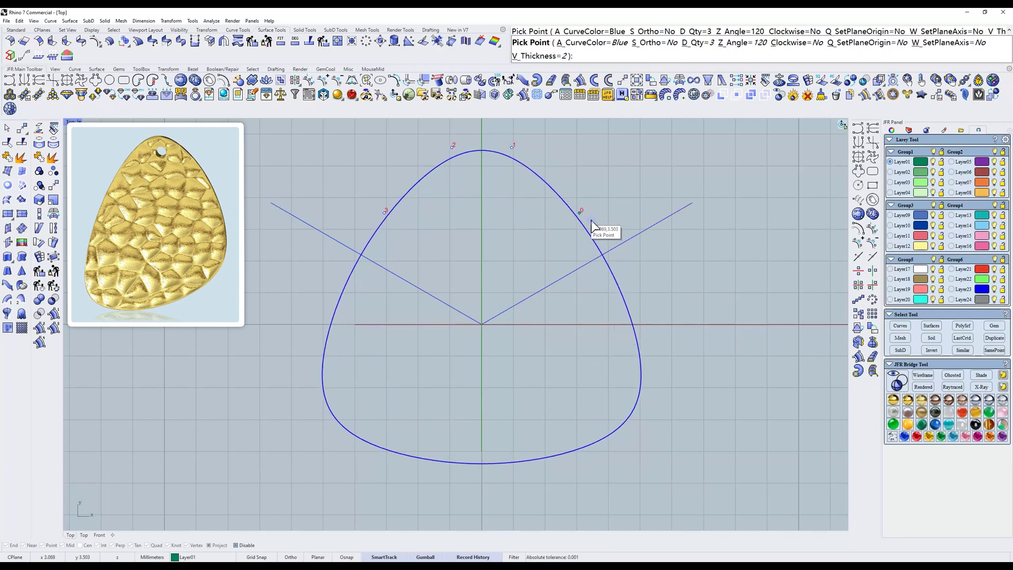
key(Return)
scroll(589, 219, down, 2)
click(612, 221)
Skew the rounded triangle and stretch it taller vertically with the gumball
click(737, 95)
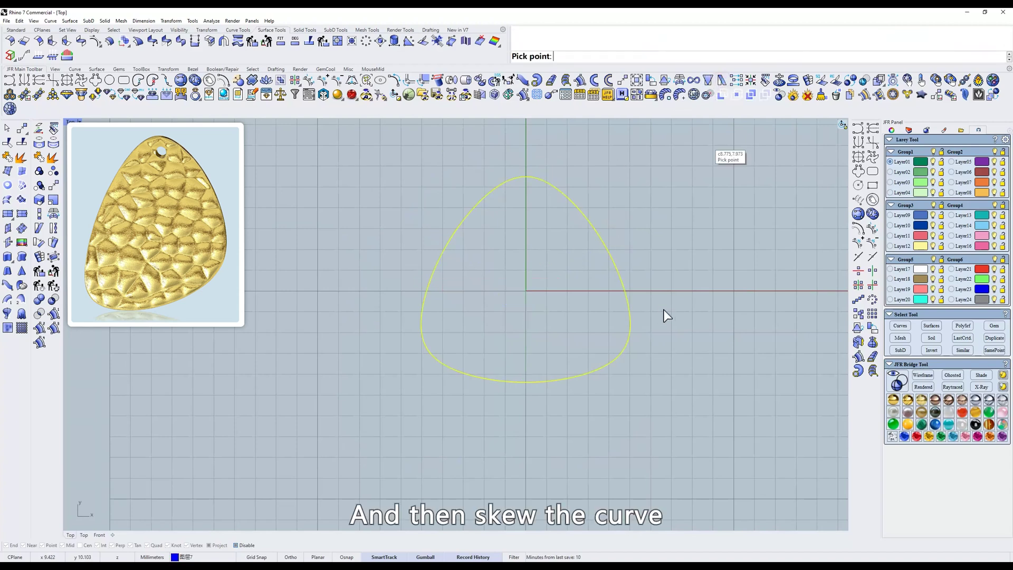
click(666, 304)
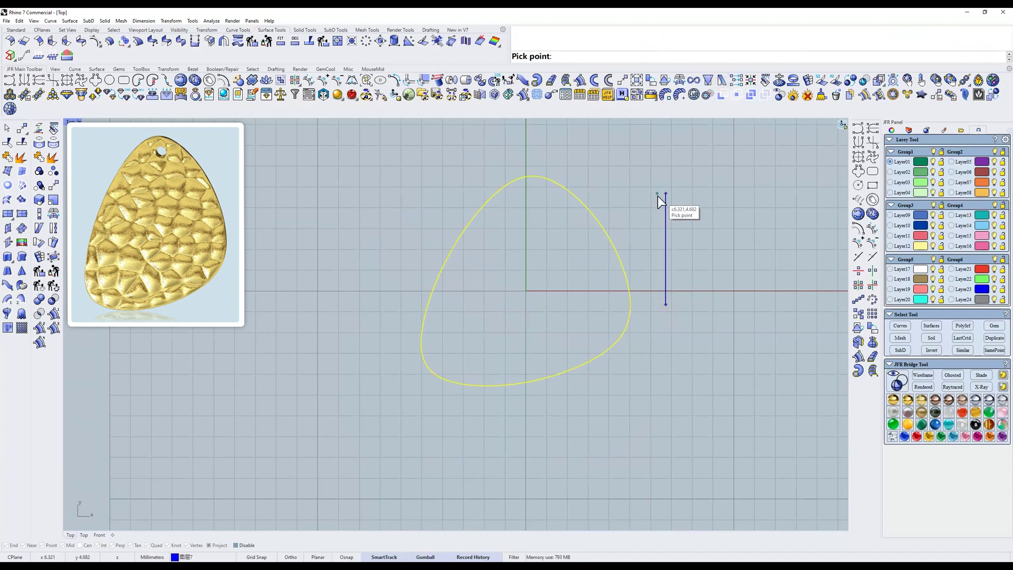
click(658, 195)
drag(525, 386, 527, 405)
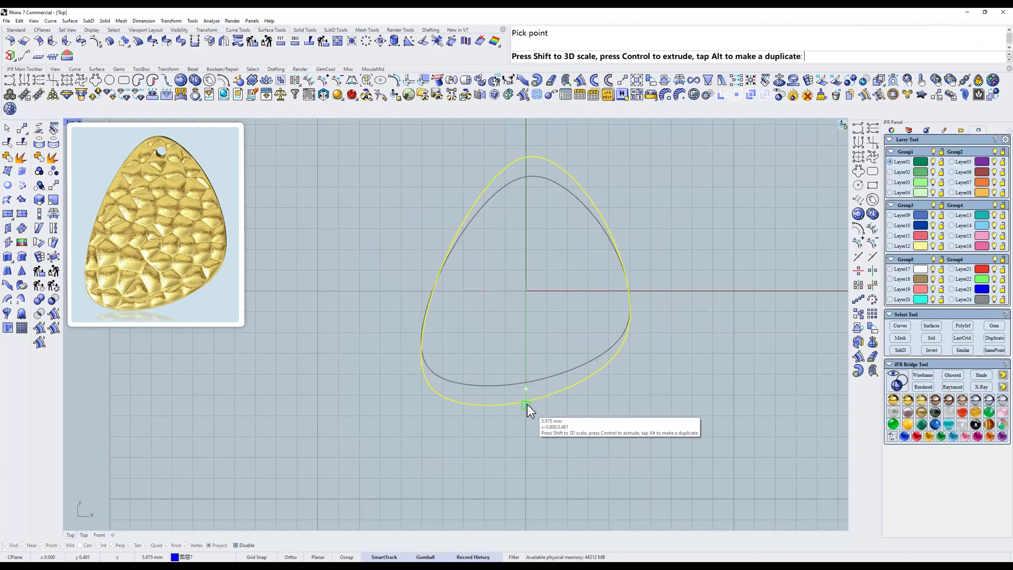
right_drag(495, 296, 474, 321)
drag(393, 303, 395, 305)
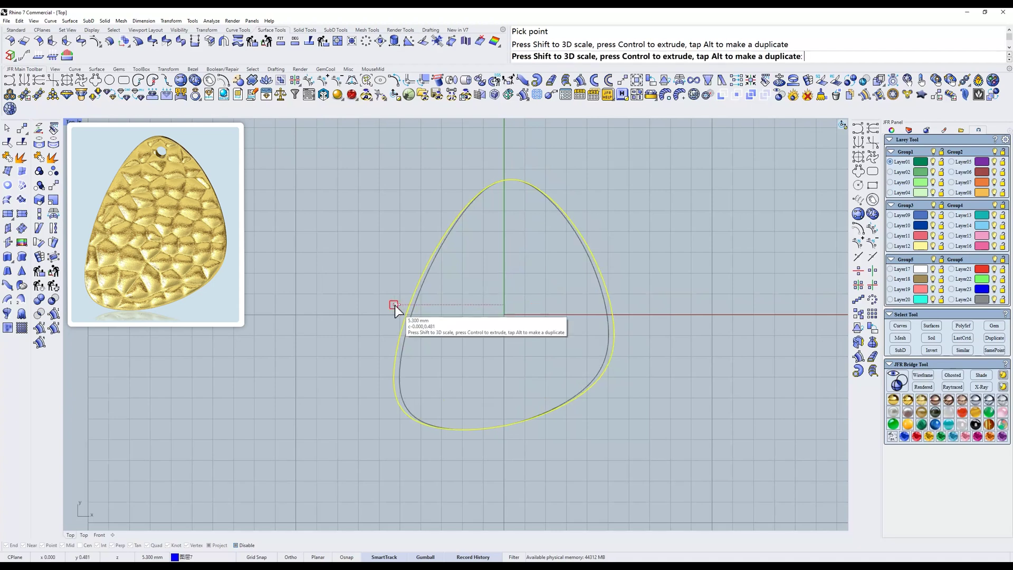
Nudge the outline's control points to make it slightly lopsided
text(z)
key(Return)
drag(461, 317, 464, 322)
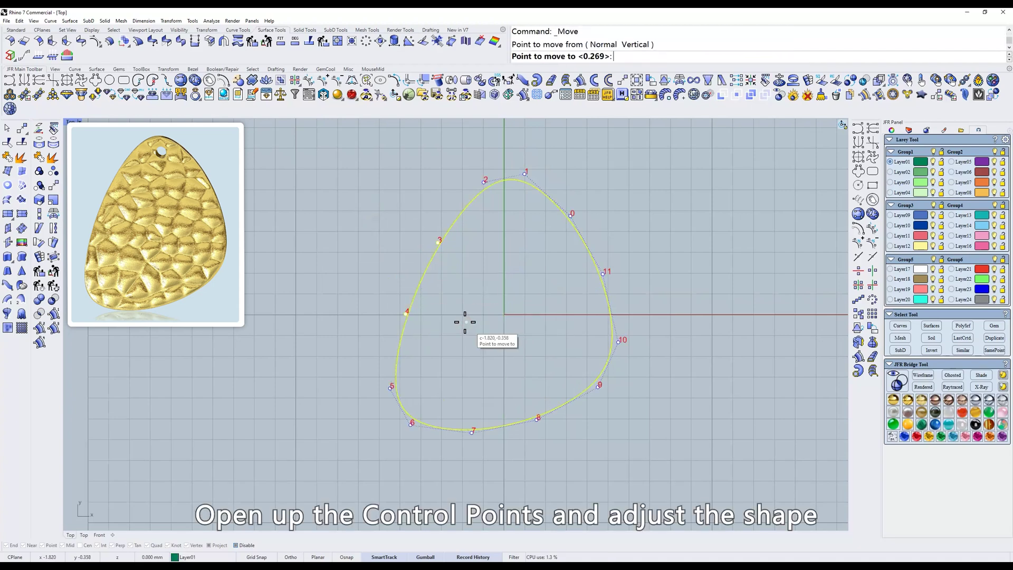
key(Escape)
drag(505, 426, 529, 443)
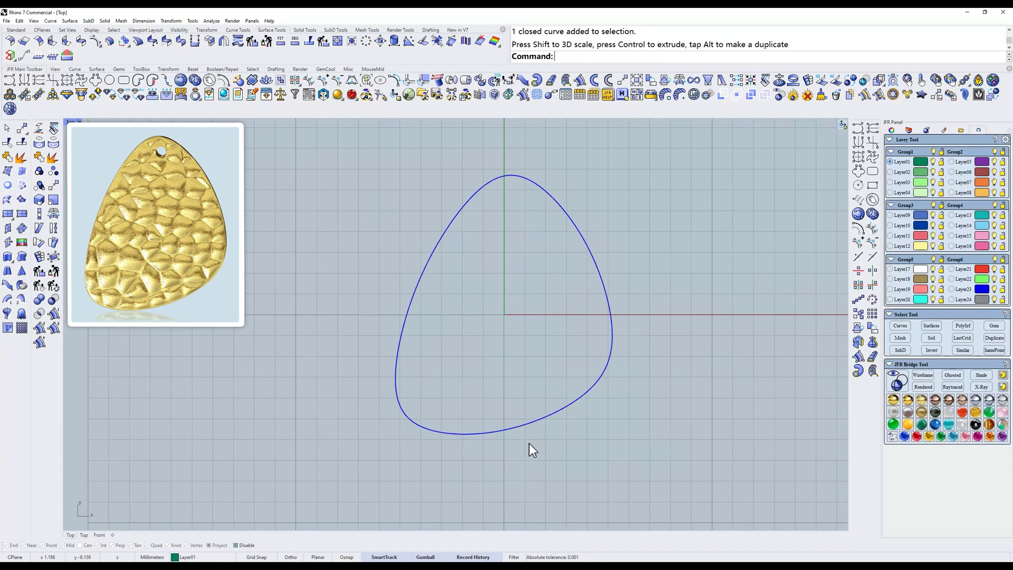
Use JFR BoxEdit with X and Y linked to set the outline height to 20 mm
click(567, 93)
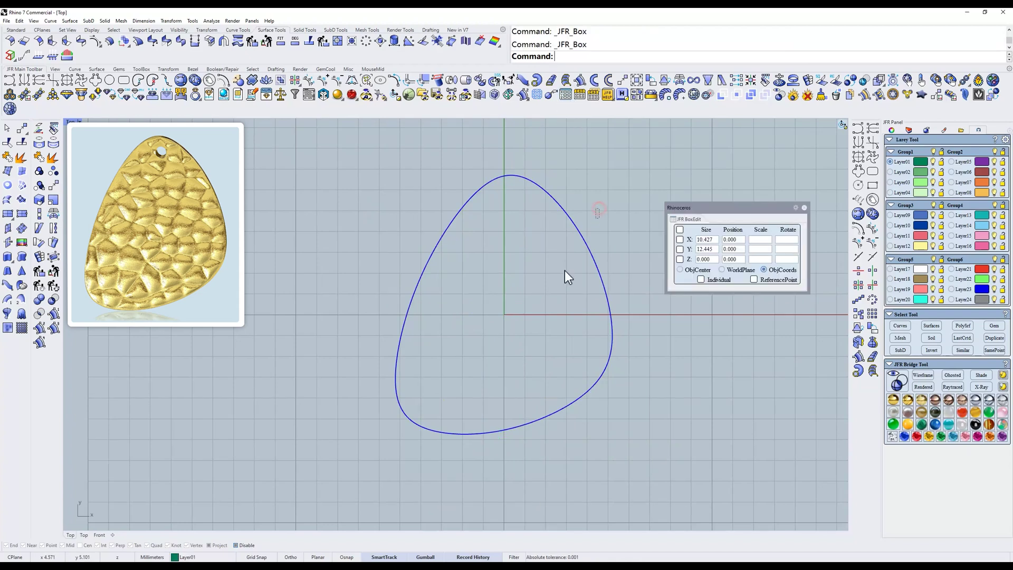
click(598, 258)
click(680, 239)
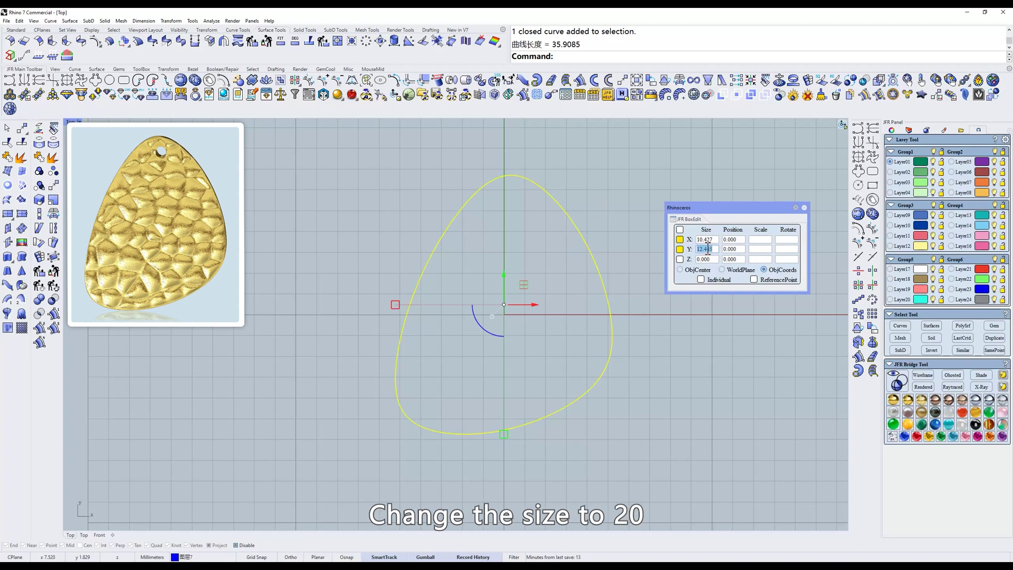
text(20)
key(Return)
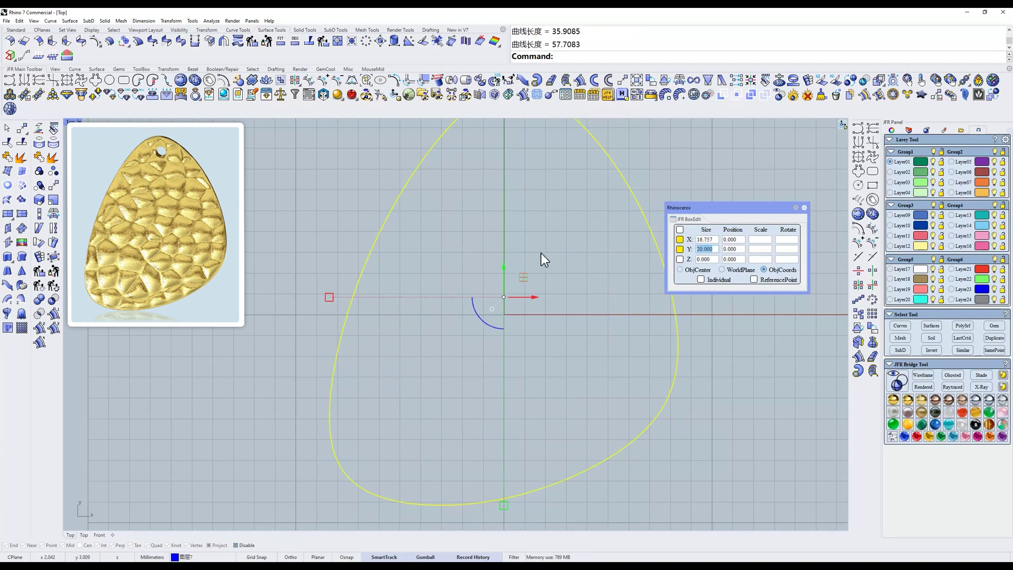
scroll(521, 278, down, 3)
click(590, 280)
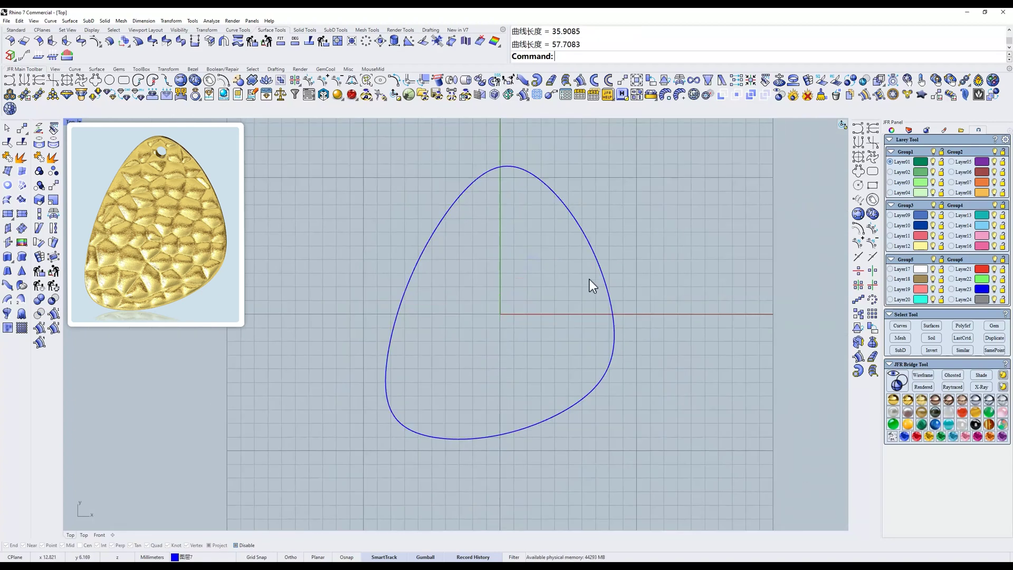
scroll(589, 280, up, 3)
scroll(598, 287, up, 1)
Draw a mirrored half cross-section profile with JFR_HMir and Ortho on, starting on the axis
click(872, 129)
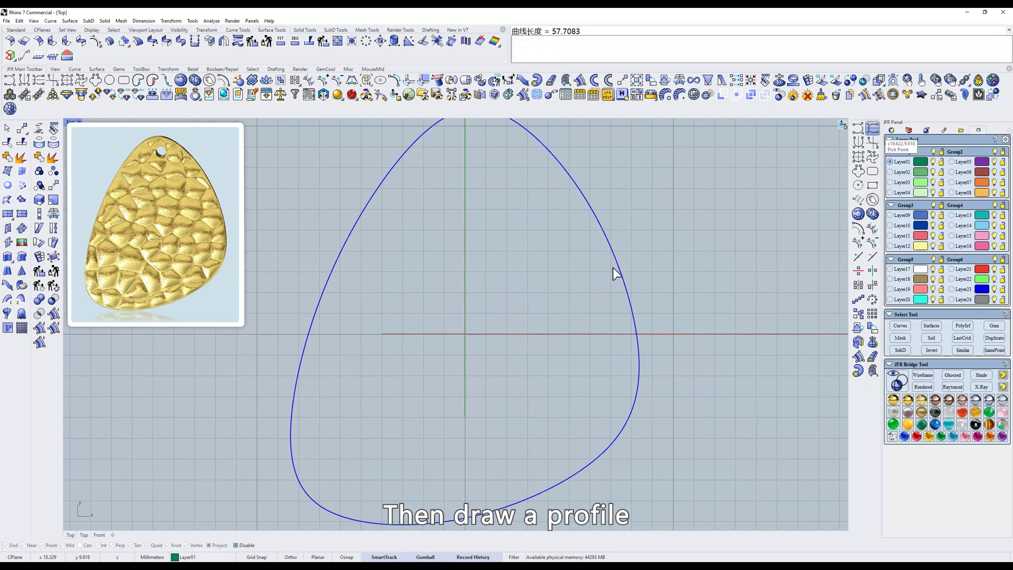
click(467, 289)
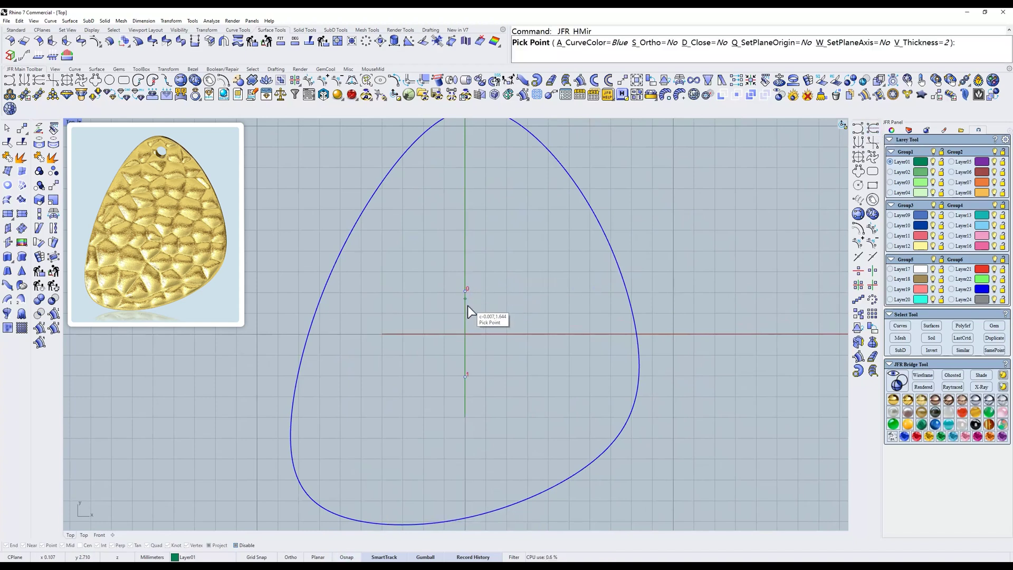
key(s)
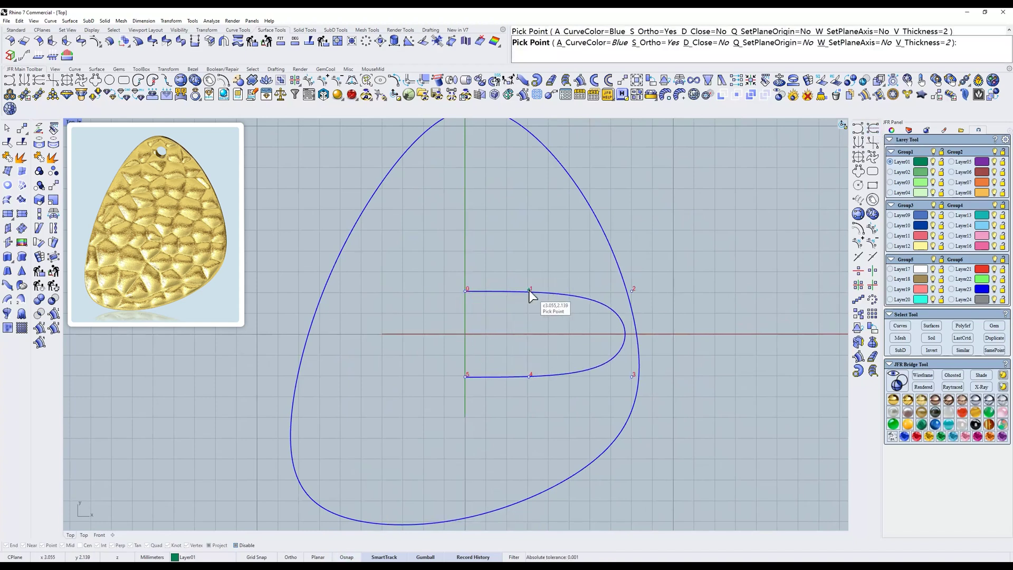
click(565, 290)
click(669, 290)
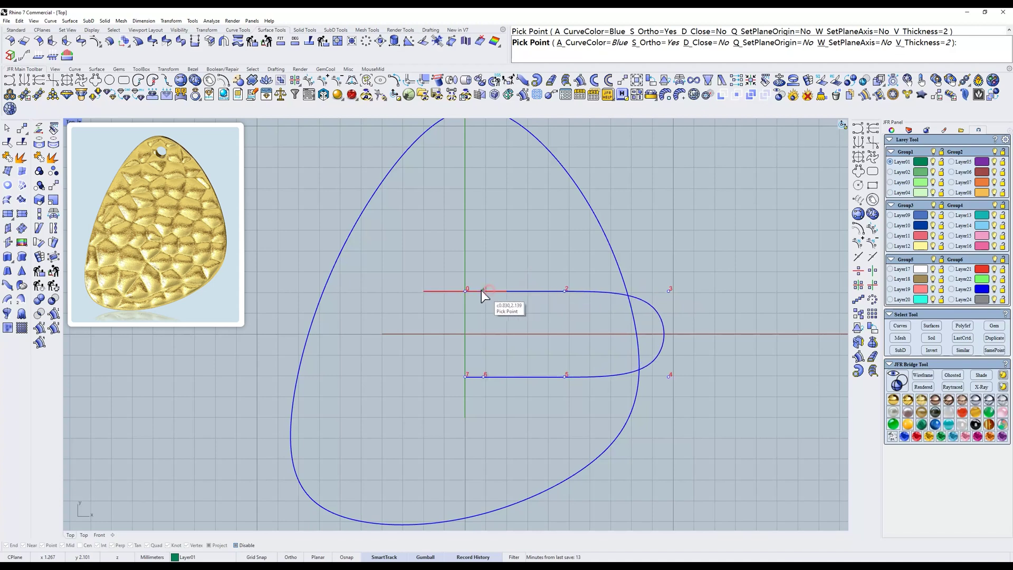
click(669, 290)
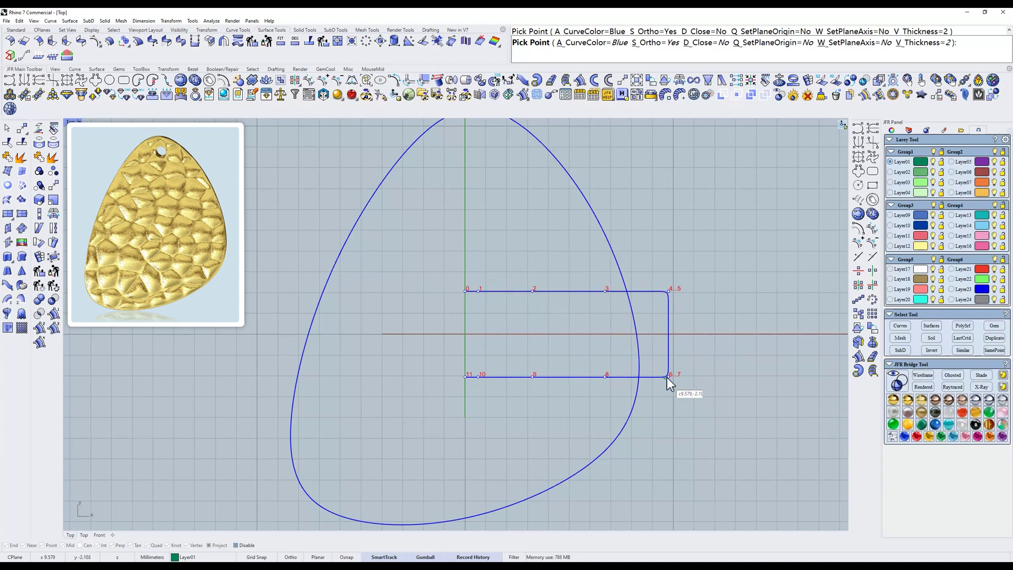
key(Return)
scroll(663, 388, up, 3)
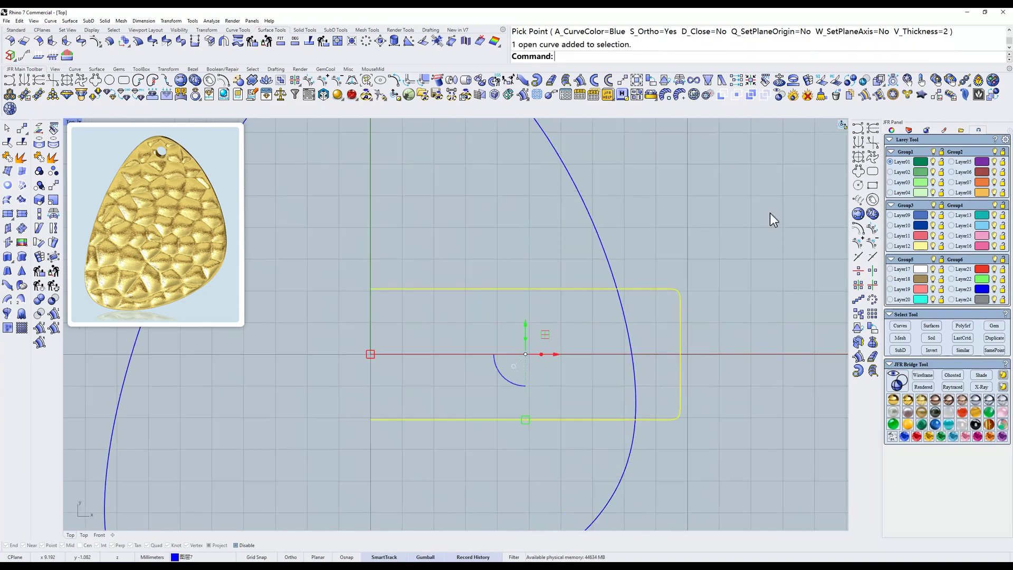
Redraw the profile's outer end with JFR_EFCur as a rounded, tapering tip
click(859, 129)
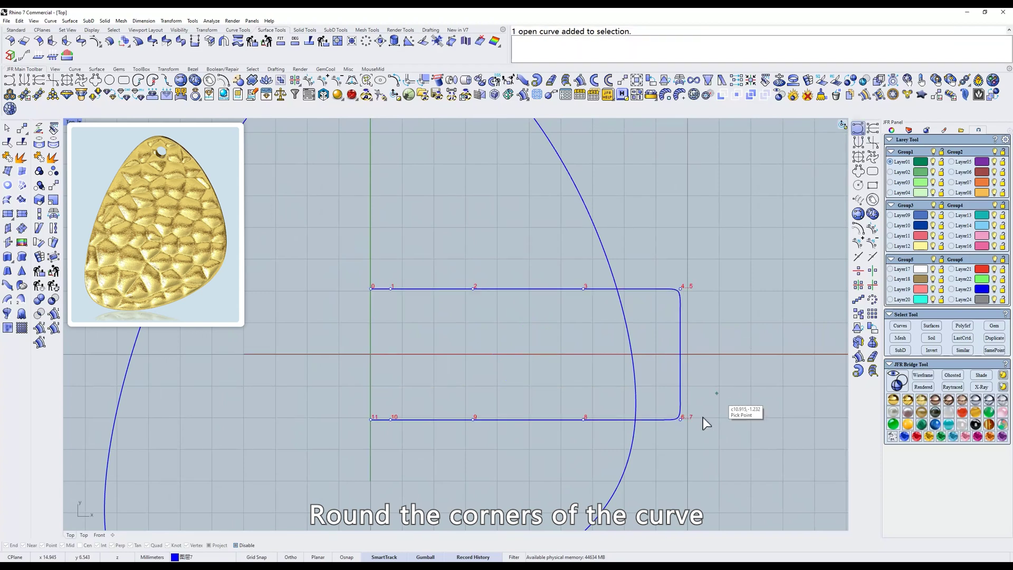
click(682, 336)
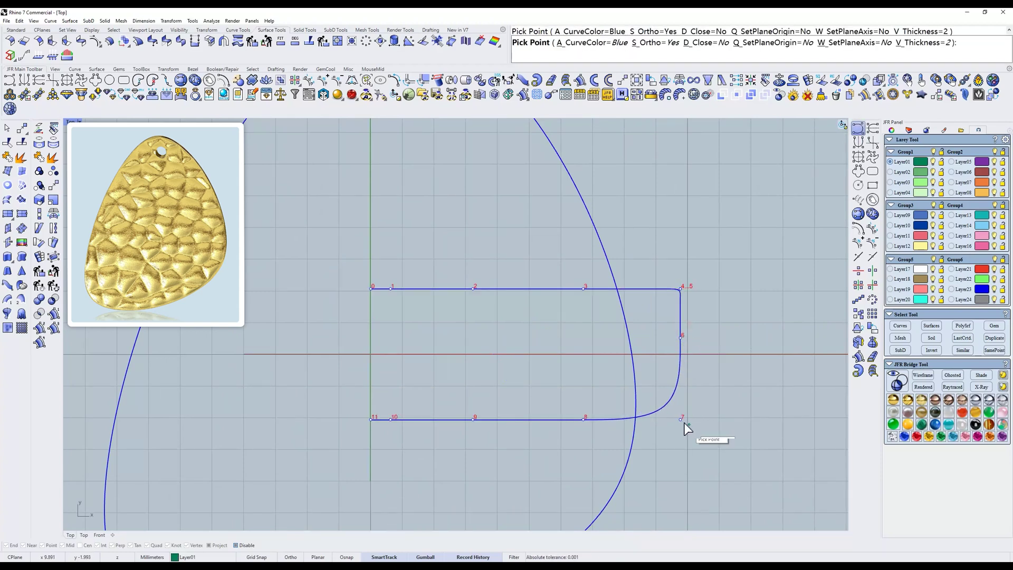
click(668, 383)
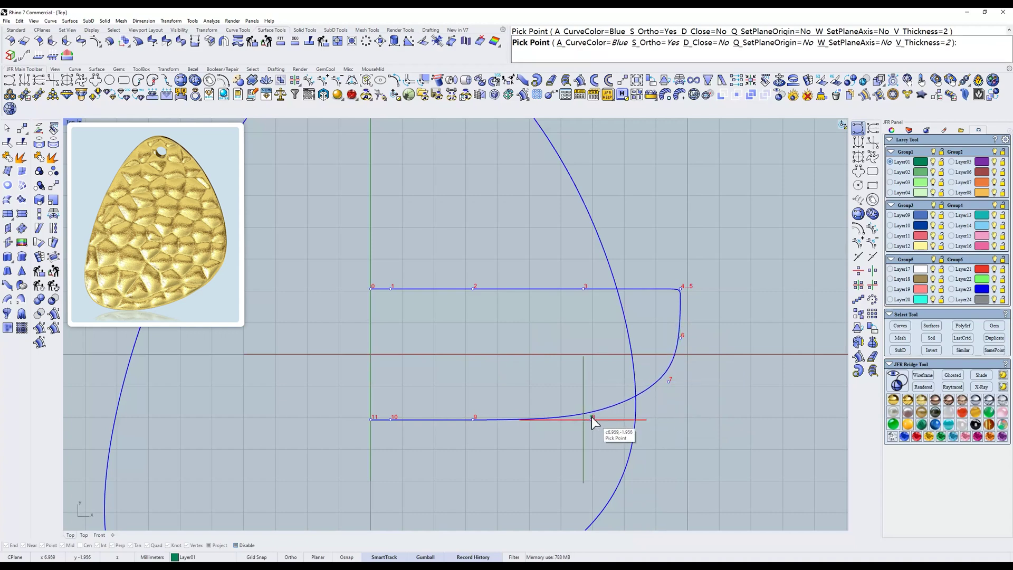
click(590, 417)
key(Return)
scroll(678, 387, down, 2)
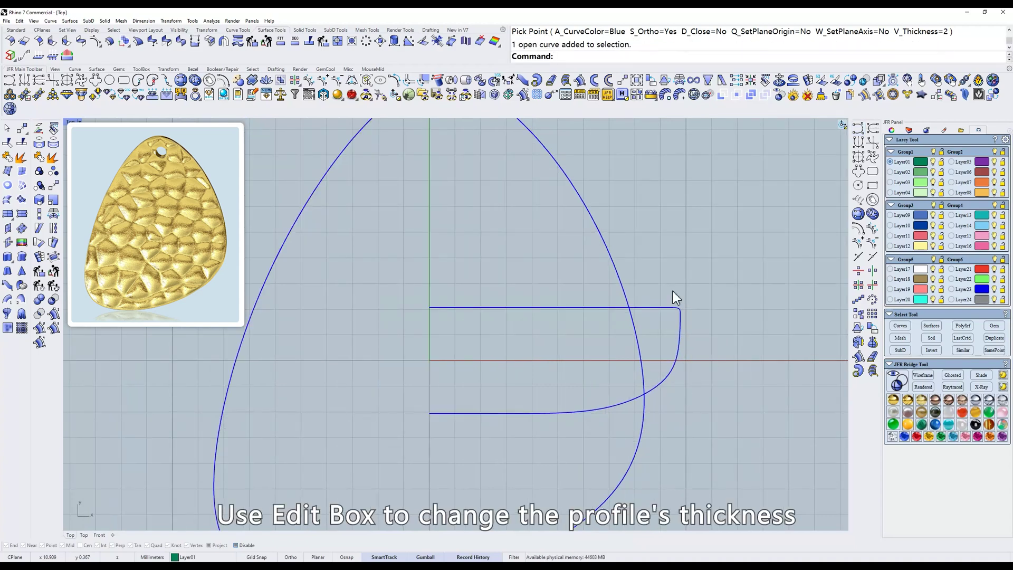
In JFR BoxEdit, untick X and set the profile's Y size to 1.1 mm
click(566, 96)
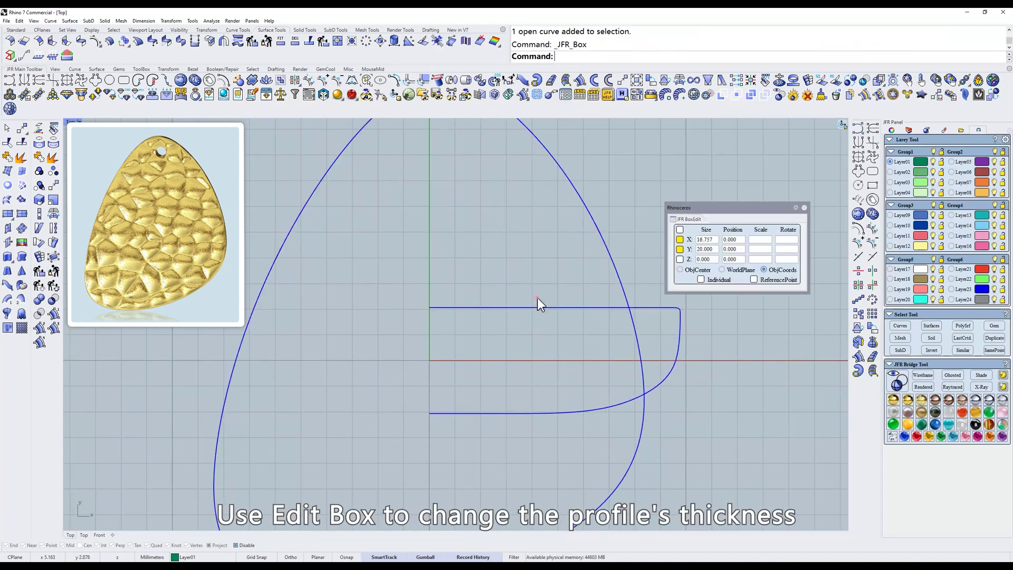
click(680, 239)
double_click(706, 249)
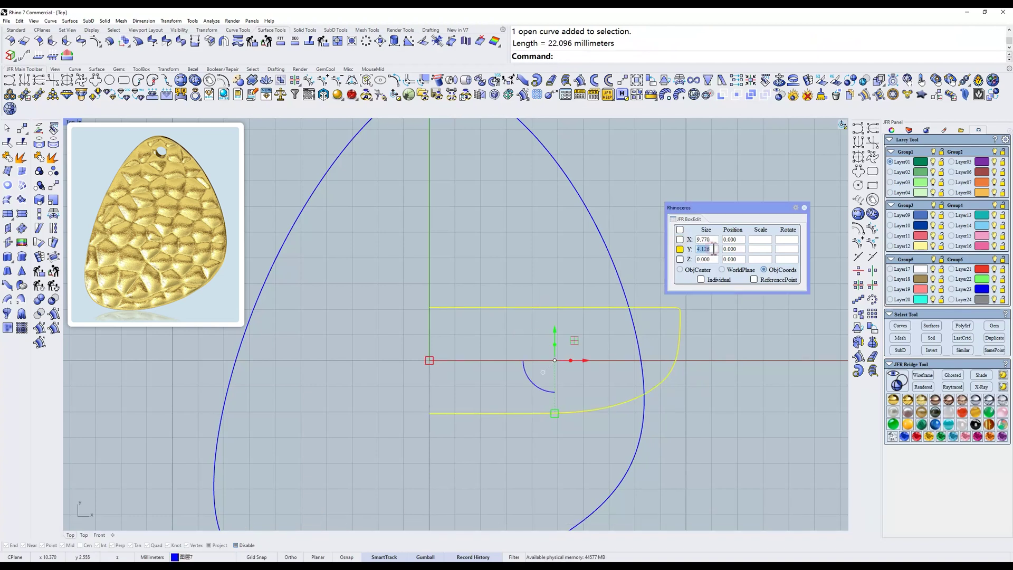
text(1.1)
key(Return)
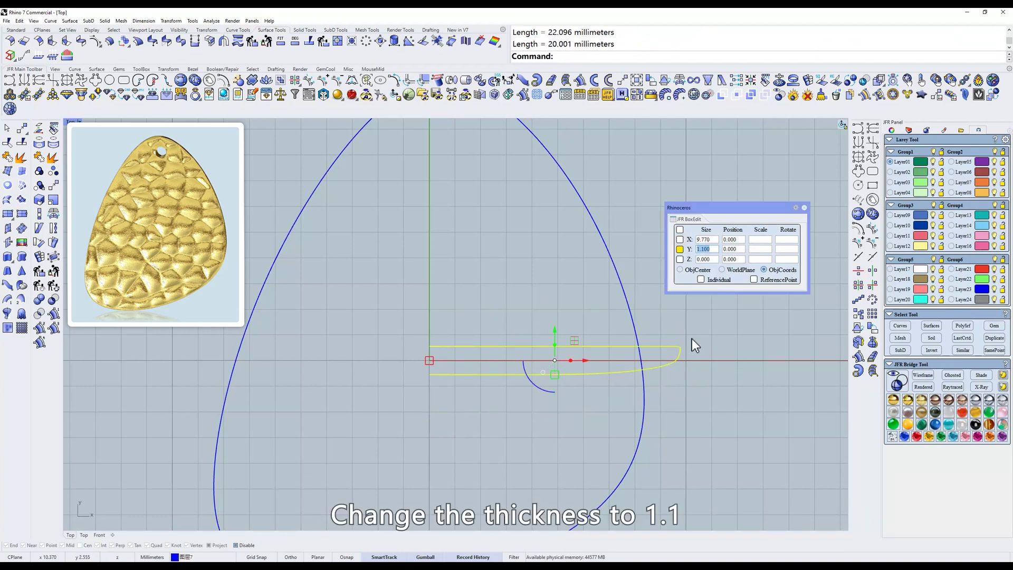
scroll(692, 339, down, 3)
click(804, 207)
scroll(645, 350, up, 3)
Show the profile's control points and move the thin tip points into shape
text(z)
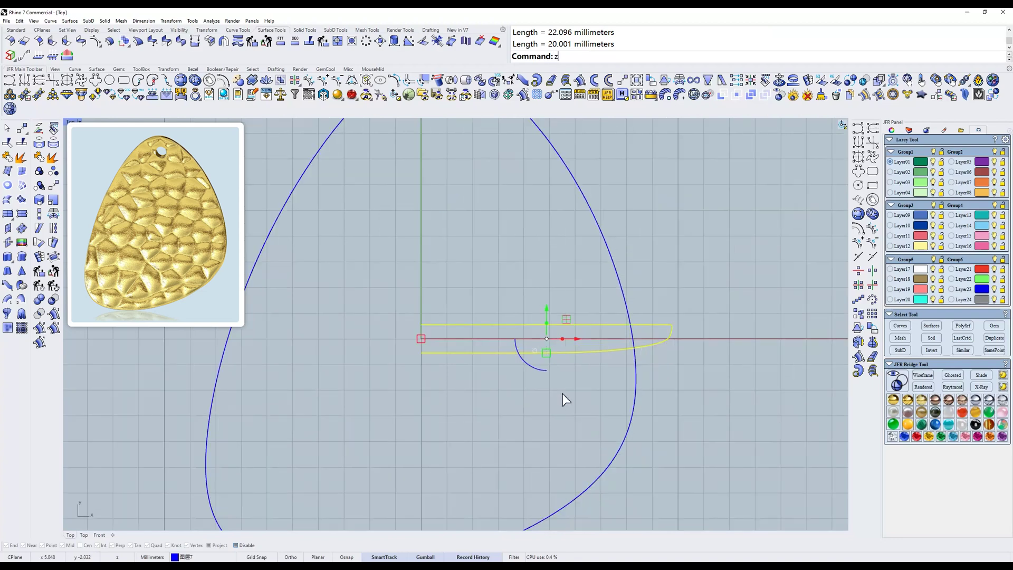
right_click(592, 378)
key(Return)
click(684, 338)
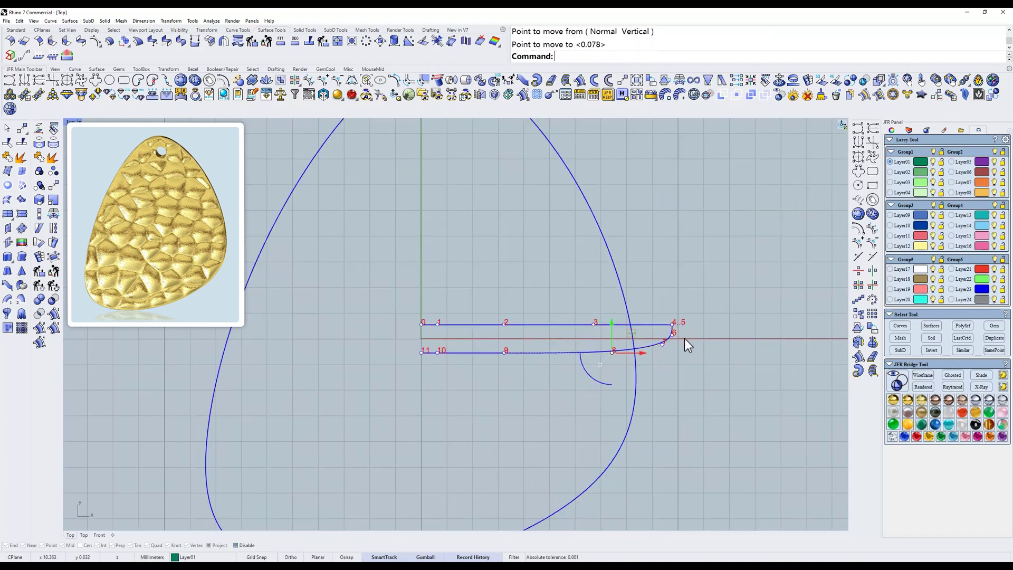
scroll(665, 341, up, 2)
scroll(665, 343, up, 2)
text(x)
key(Return)
click(667, 363)
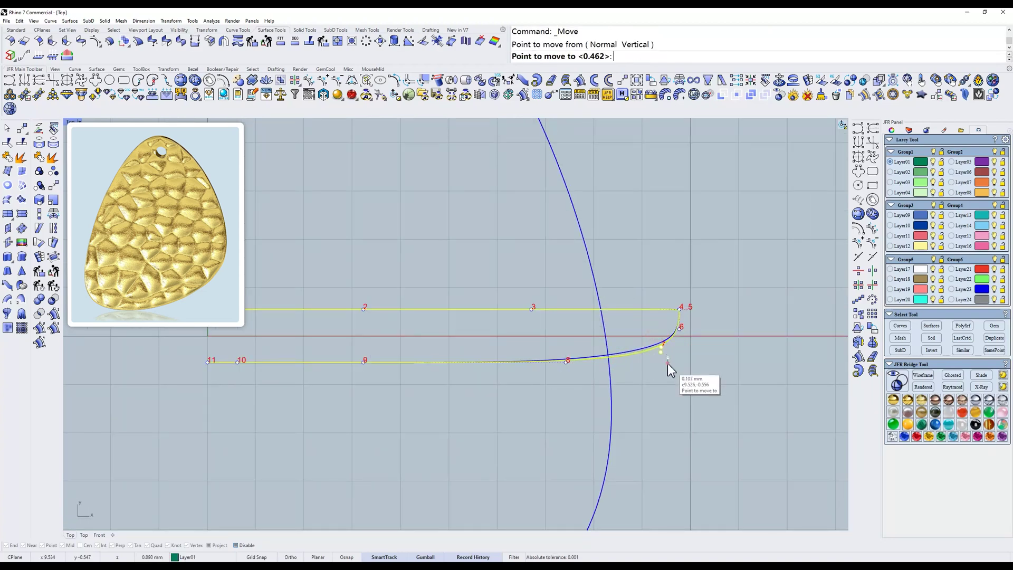
scroll(670, 357, down, 2)
scroll(670, 357, down, 2)
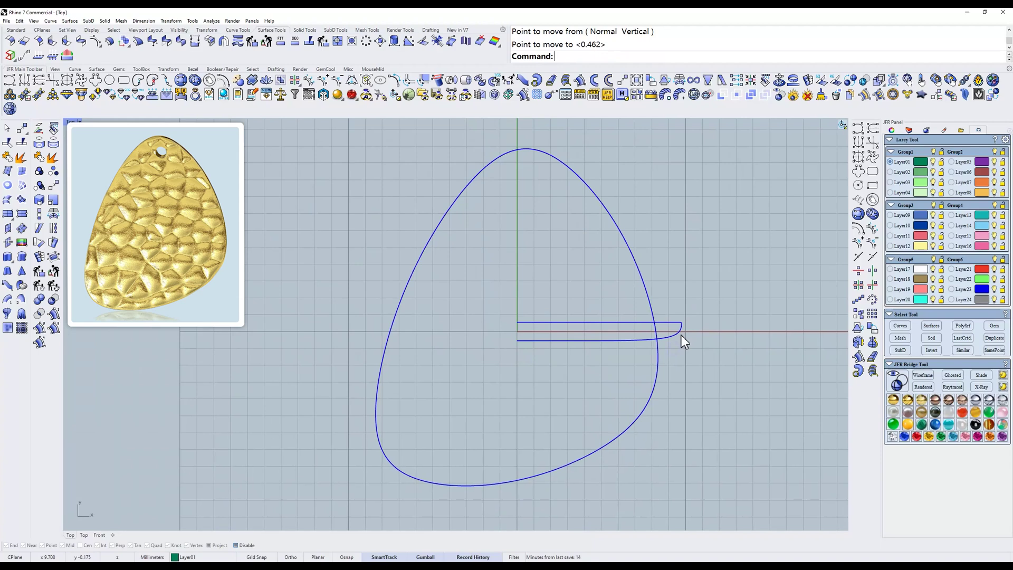
Rail Revolve the 1.1 mm profile along the rounded-triangle outline to form the sheet
click(586, 83)
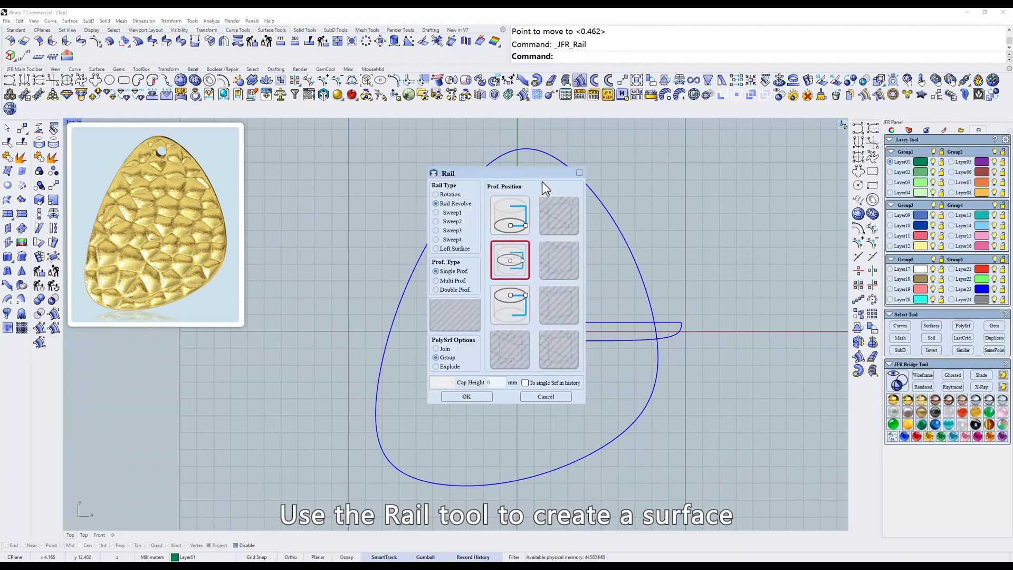
click(466, 397)
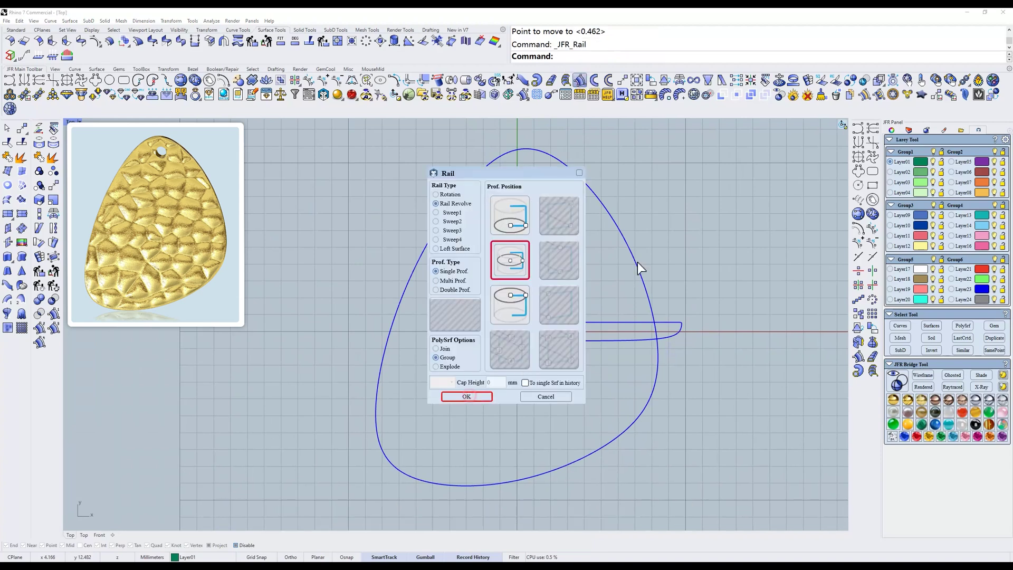
click(637, 267)
key(Return)
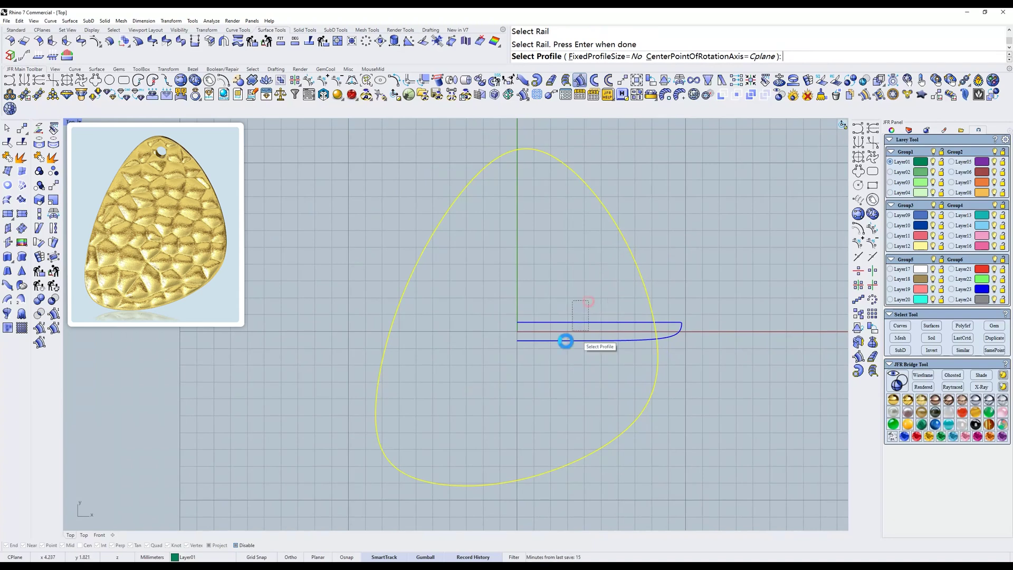
click(565, 340)
right_drag(584, 324, 584, 233)
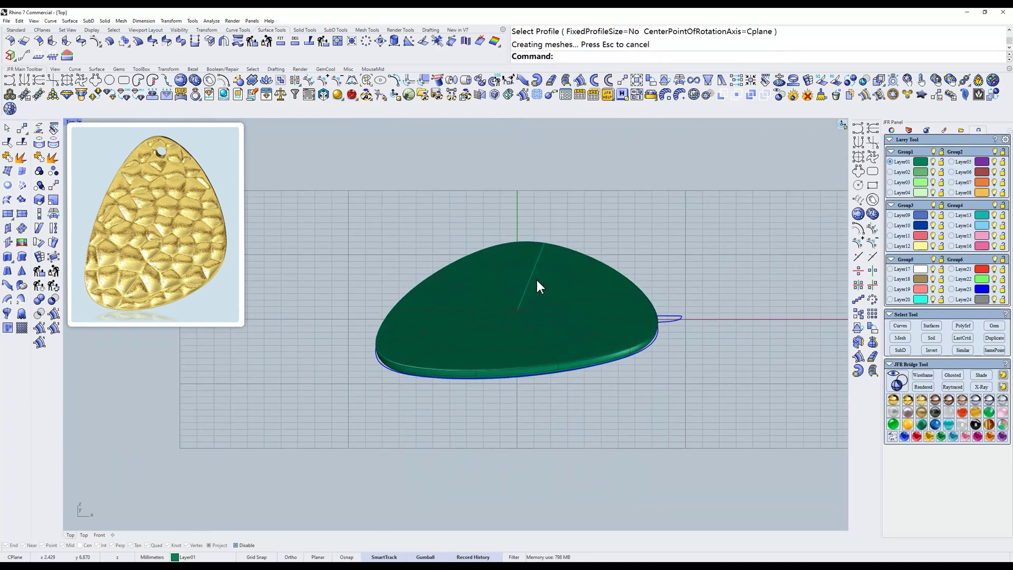
text(r)
key(Return)
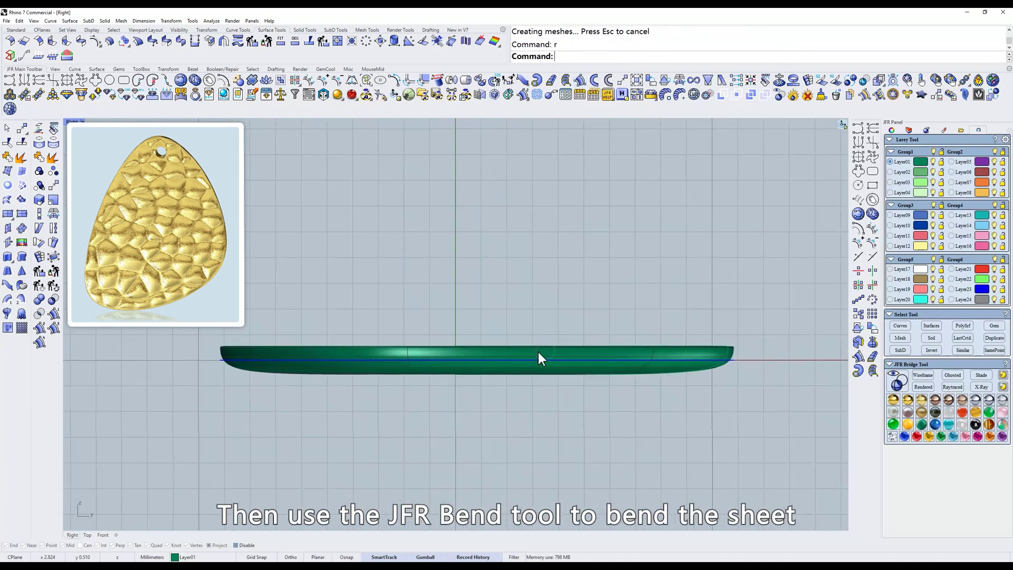
Bend the pendant sheet slightly with JFR Bend using FourDirections=Yes
click(538, 352)
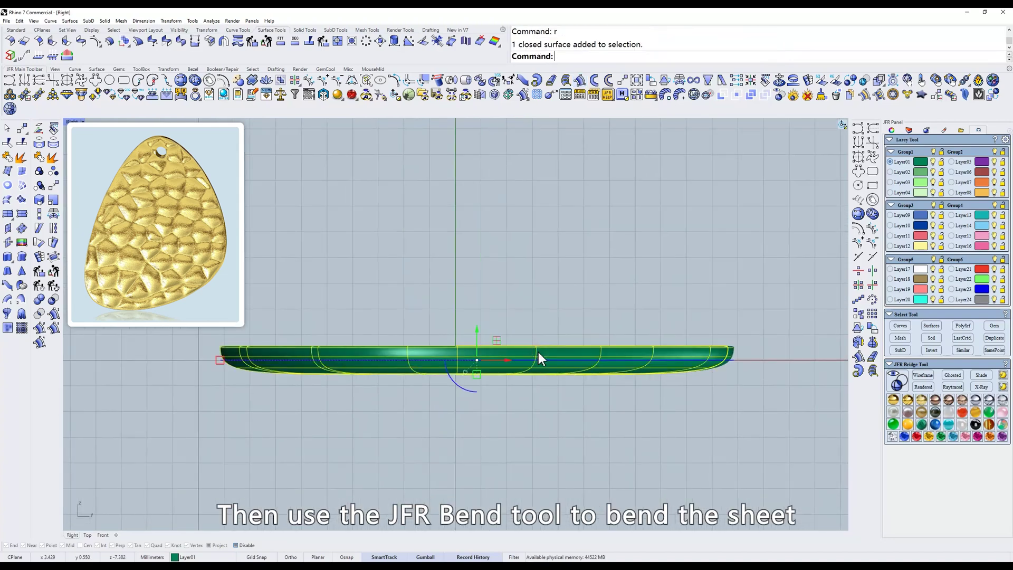
click(667, 82)
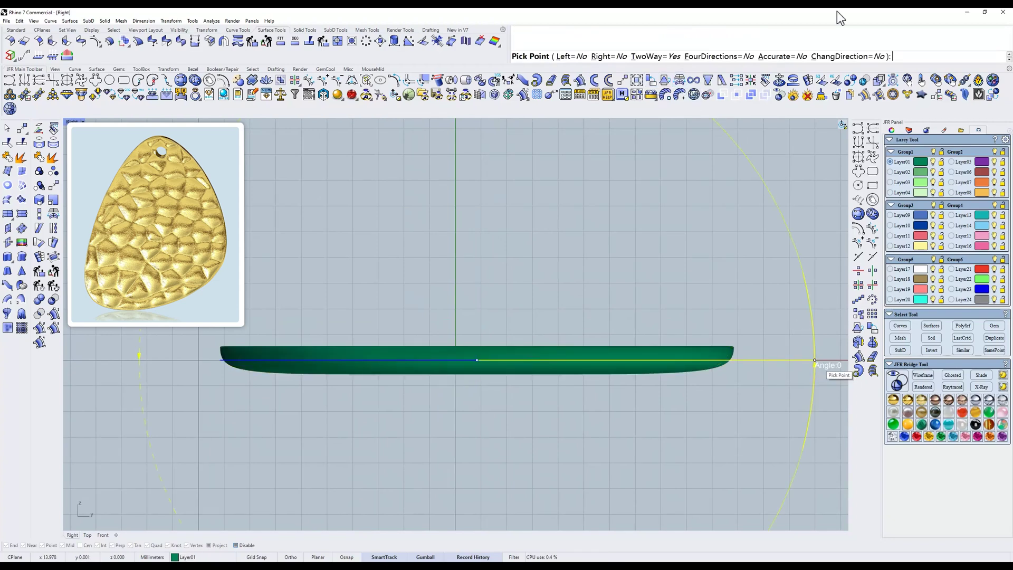
click(721, 57)
right_drag(810, 363, 784, 340)
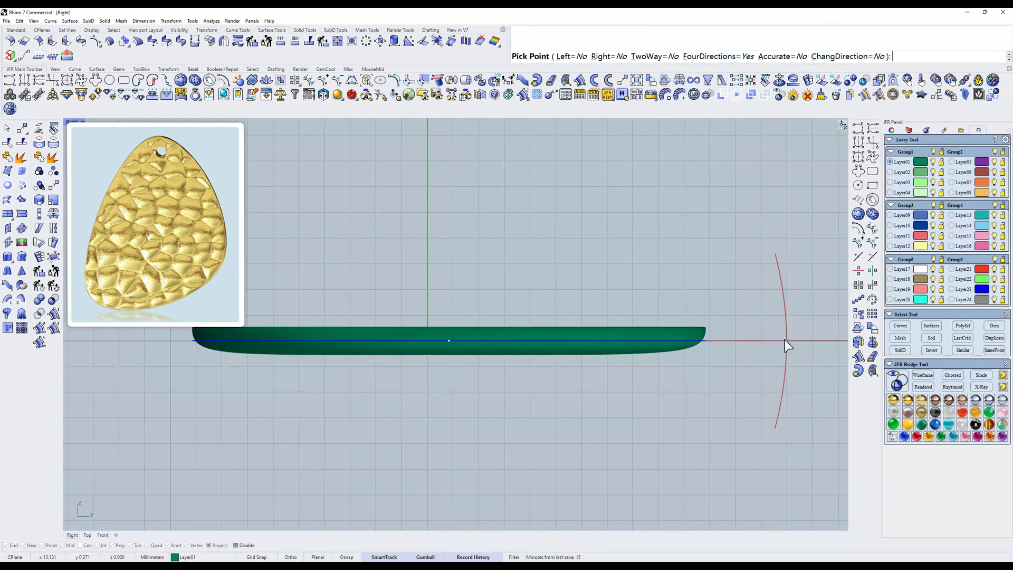
click(786, 309)
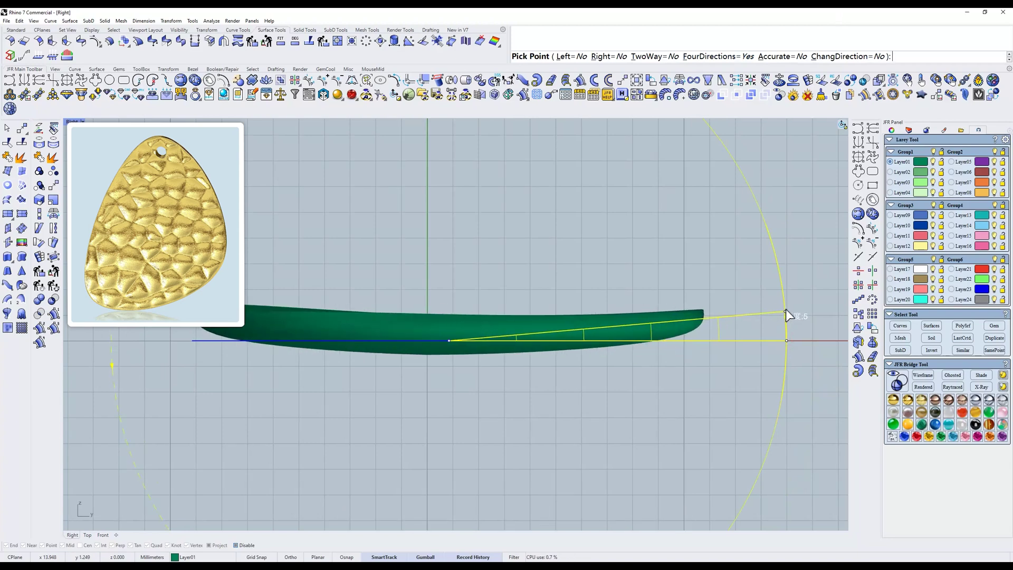
Bend the sheet further from both ends with TwoWay=Yes
click(636, 313)
click(680, 80)
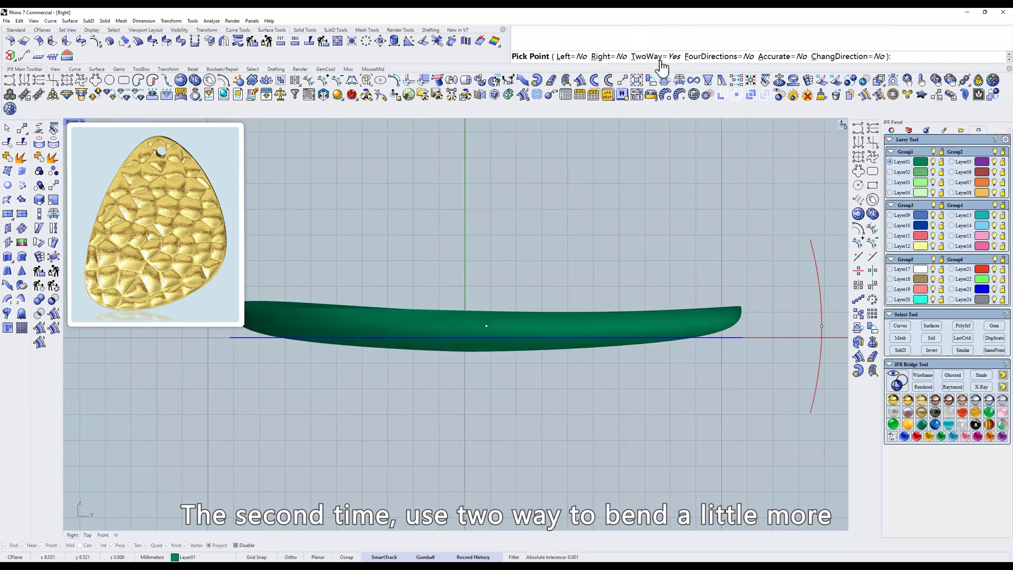
right_drag(735, 236, 680, 227)
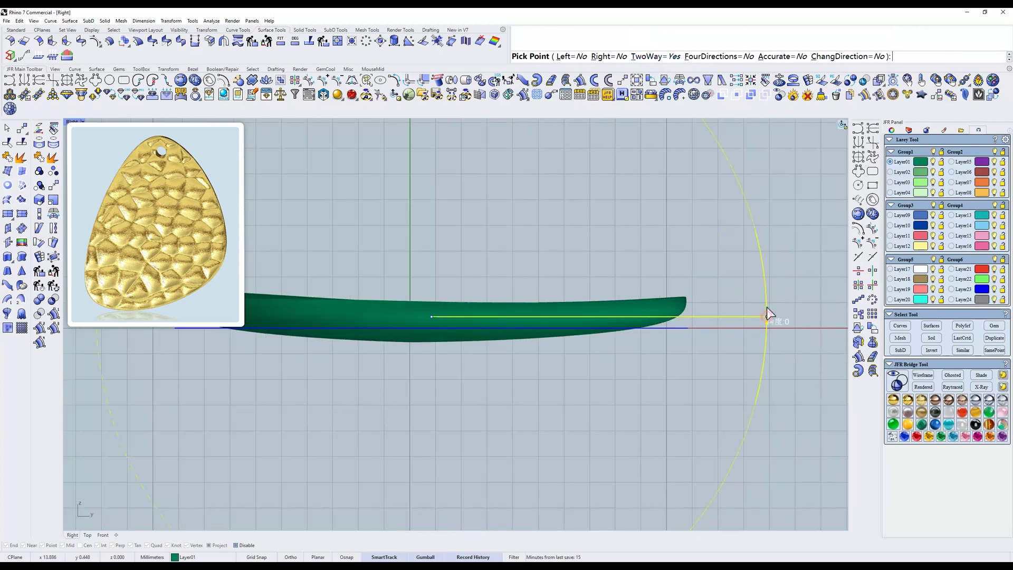
click(767, 289)
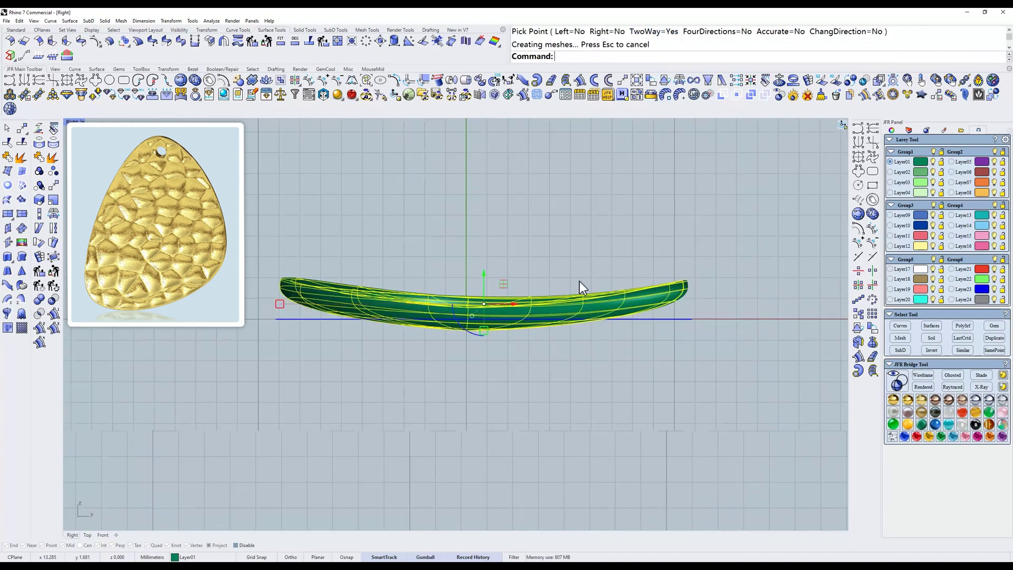
mouse_move(581, 288)
ctrl+shift+right_down()
mouse_move(657, 339)
mouse_move(622, 263)
ctrl+shift+right_up()
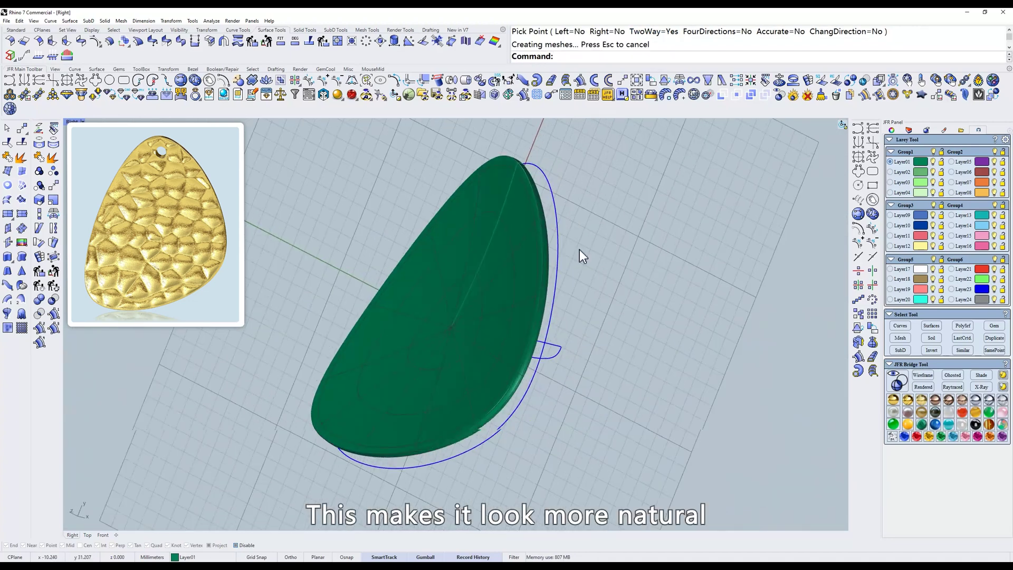
Split the bent pendant surface along an isocurve near its rim in Top view
text(t)
key(Return)
click(574, 273)
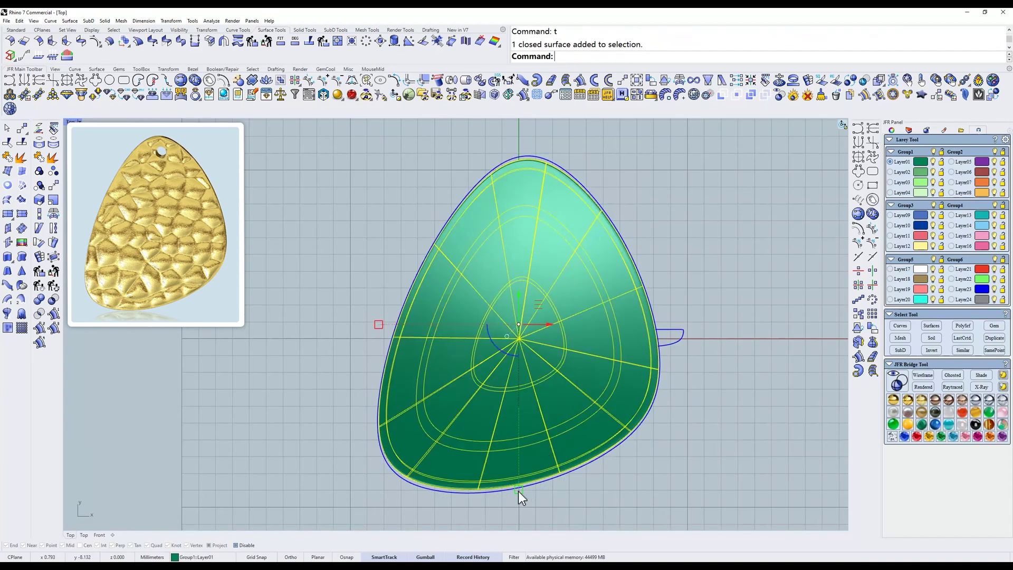
drag(519, 492, 519, 494)
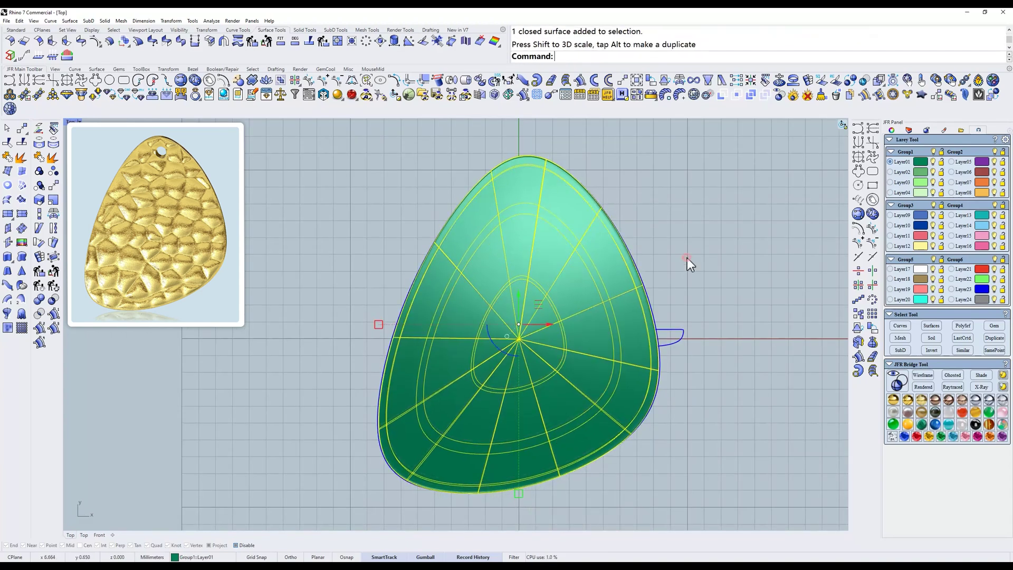
key(Escape)
click(16, 29)
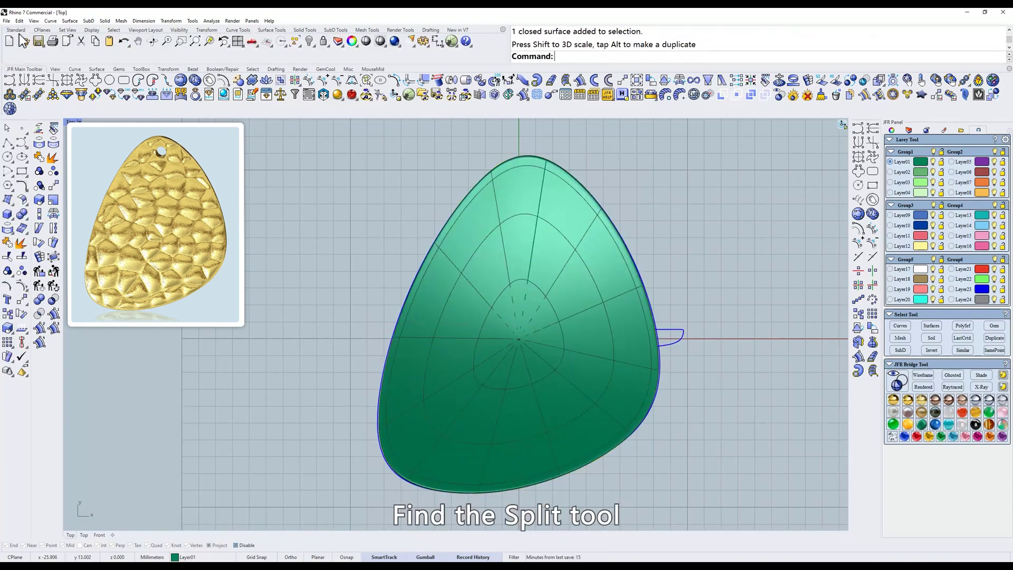
click(22, 257)
click(638, 324)
scroll(638, 324, up, 3)
key(Return)
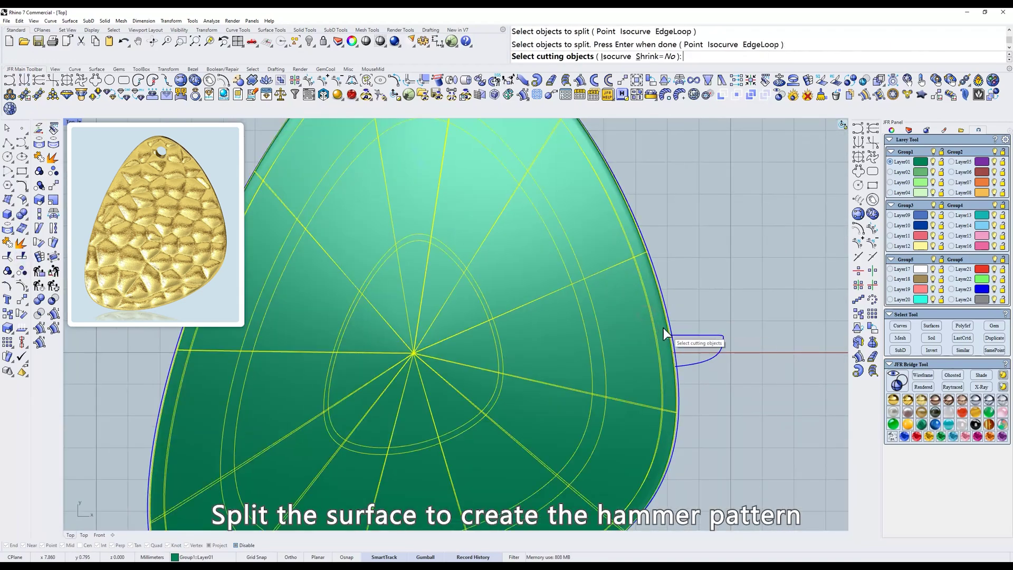
scroll(663, 327, up, 4)
click(606, 56)
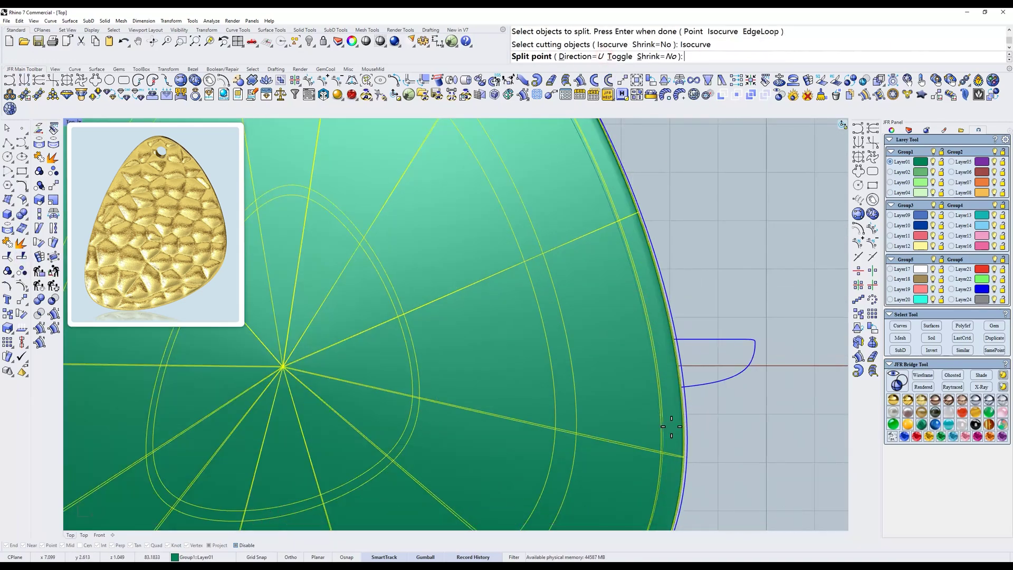
scroll(694, 408, up, 3)
click(694, 408)
key(Return)
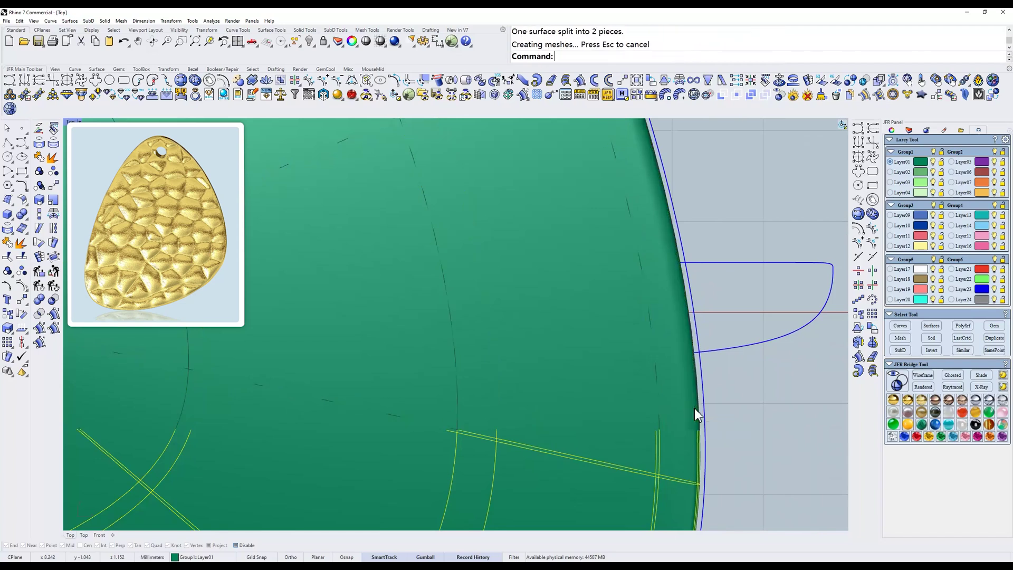
Split the middle piece again along an isocurve near the tip in Right view
text(r)
key(Return)
mouse_move(667, 284)
right_down()
mouse_move(612, 342)
mouse_move(720, 324)
right_up()
click(669, 327)
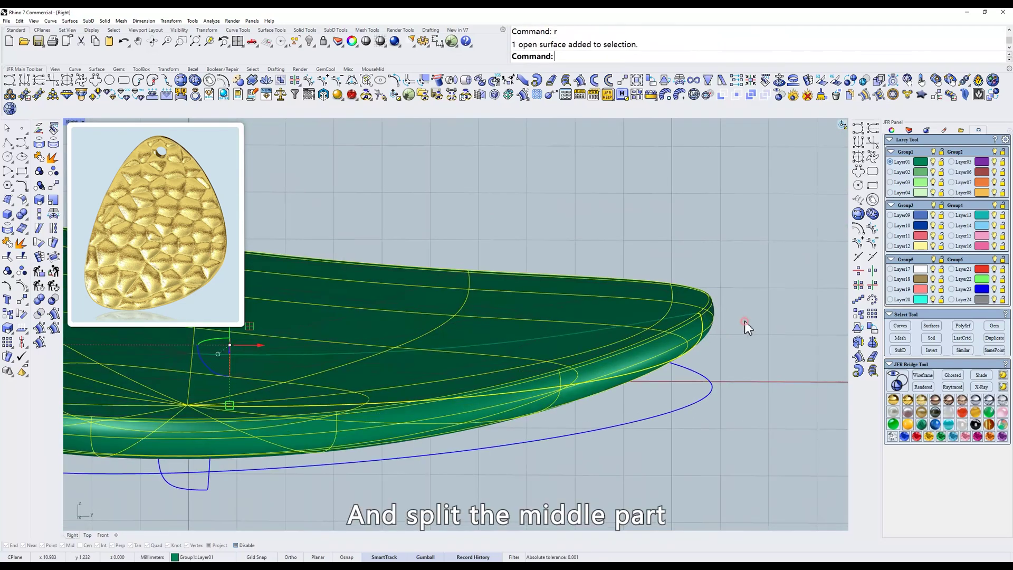
click(24, 258)
click(21, 257)
click(689, 335)
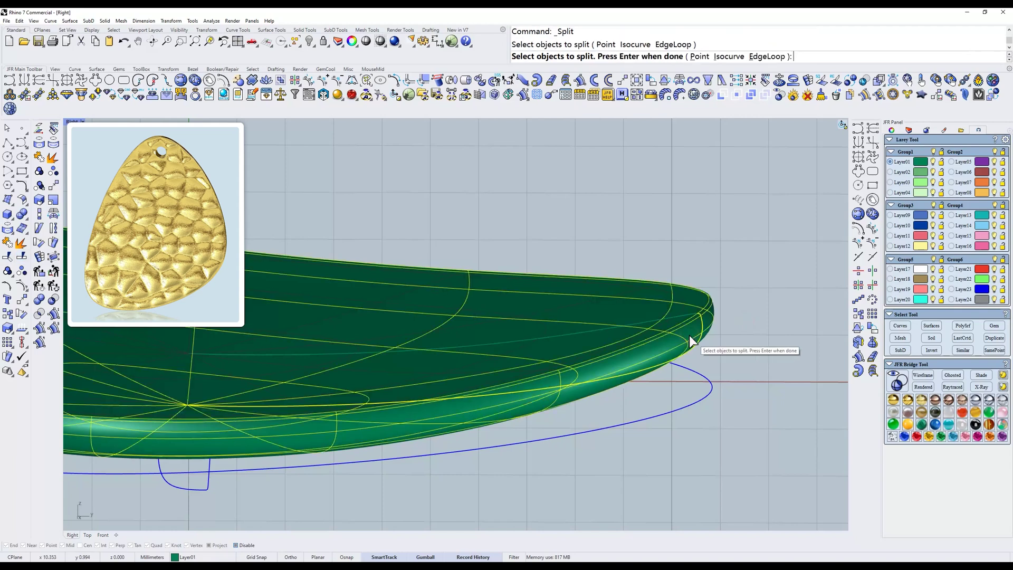
key(Return)
click(612, 57)
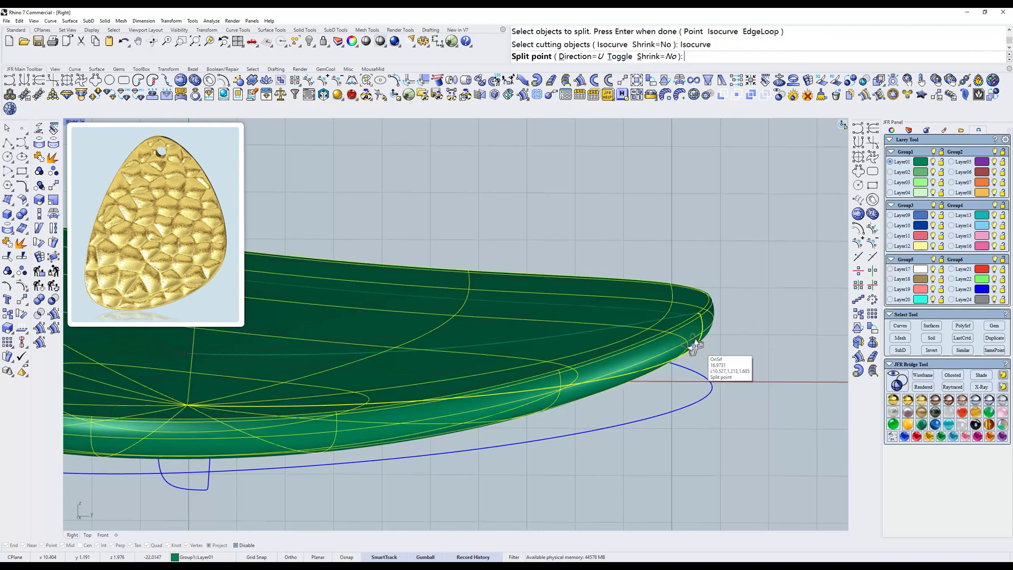
ctrl+shift+right_drag(710, 359, 676, 371)
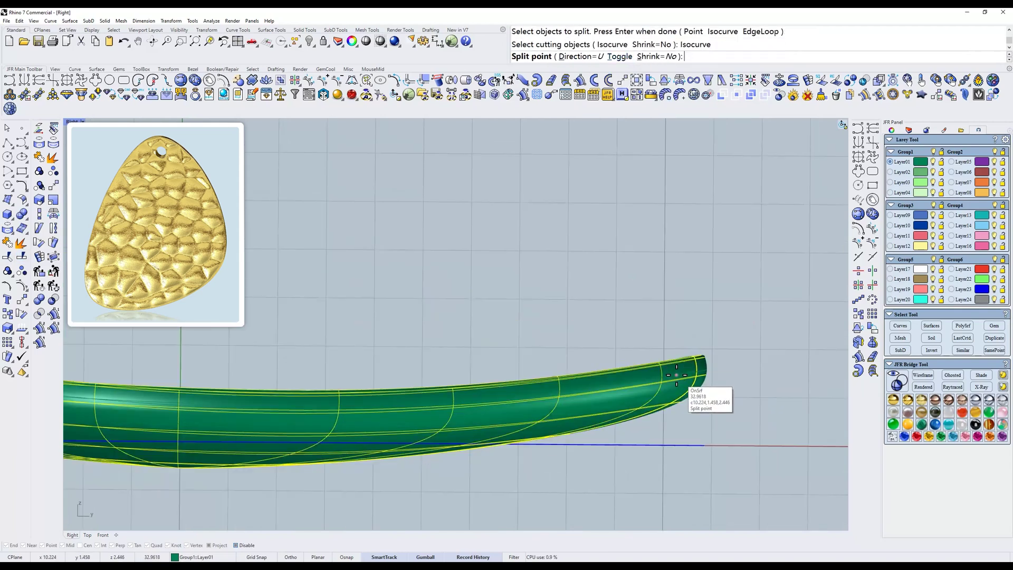
click(676, 374)
key(Return)
Delete the unwanted upper piece of the split surface
mouse_move(745, 350)
ctrl+shift+right_down()
mouse_move(699, 356)
mouse_move(731, 364)
mouse_move(721, 346)
ctrl+shift+right_up()
click(700, 359)
key(Delete)
Preview the JFR Hammer Voronoi texture on the top face and lower Pattern Num to 60
text(t)
key(Return)
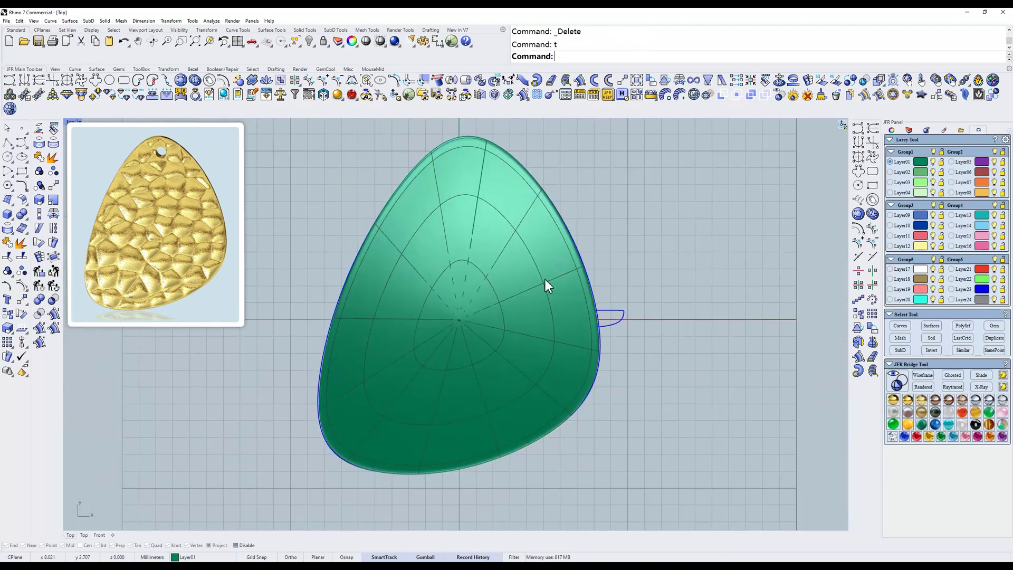
click(506, 283)
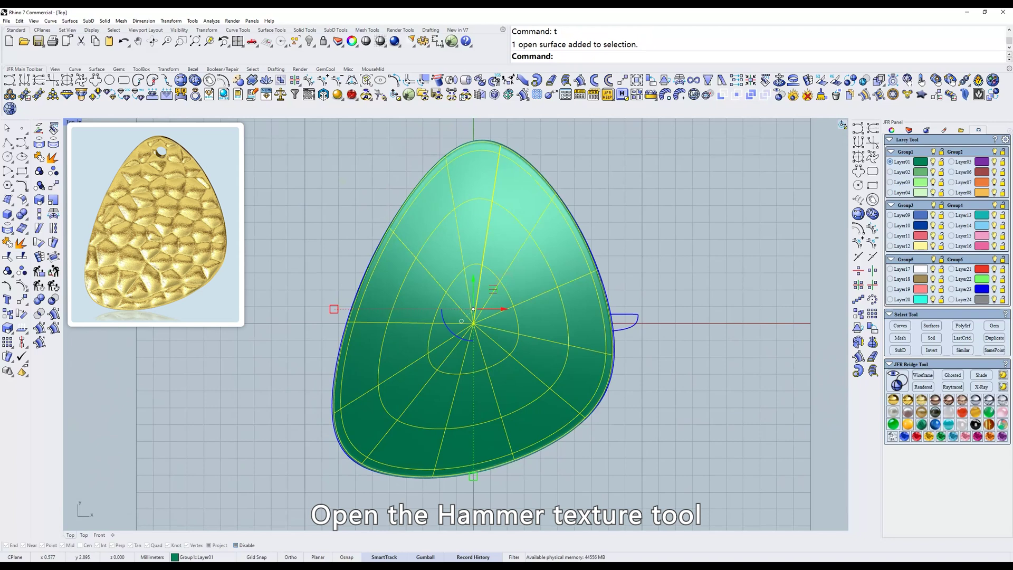
click(9, 109)
click(10, 108)
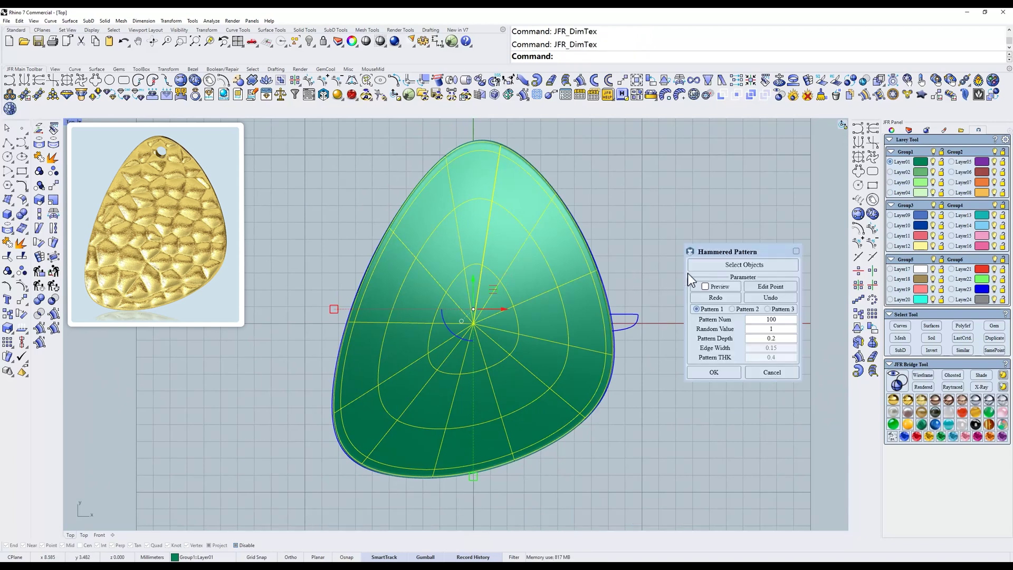
click(703, 265)
mouse_move(635, 271)
right_down()
mouse_move(562, 309)
mouse_move(572, 308)
right_up()
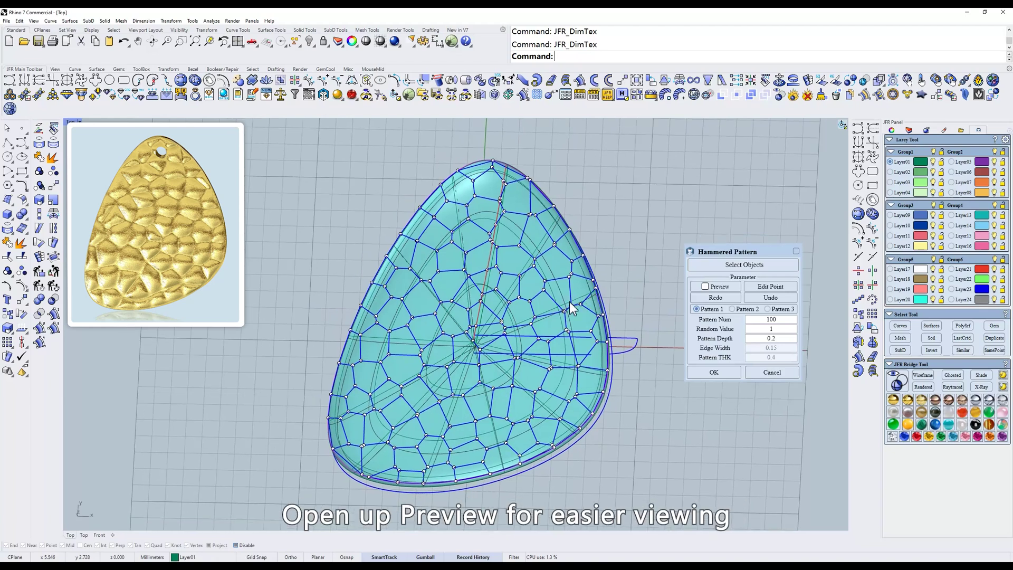
click(707, 288)
ctrl+shift+right_drag(521, 332, 511, 346)
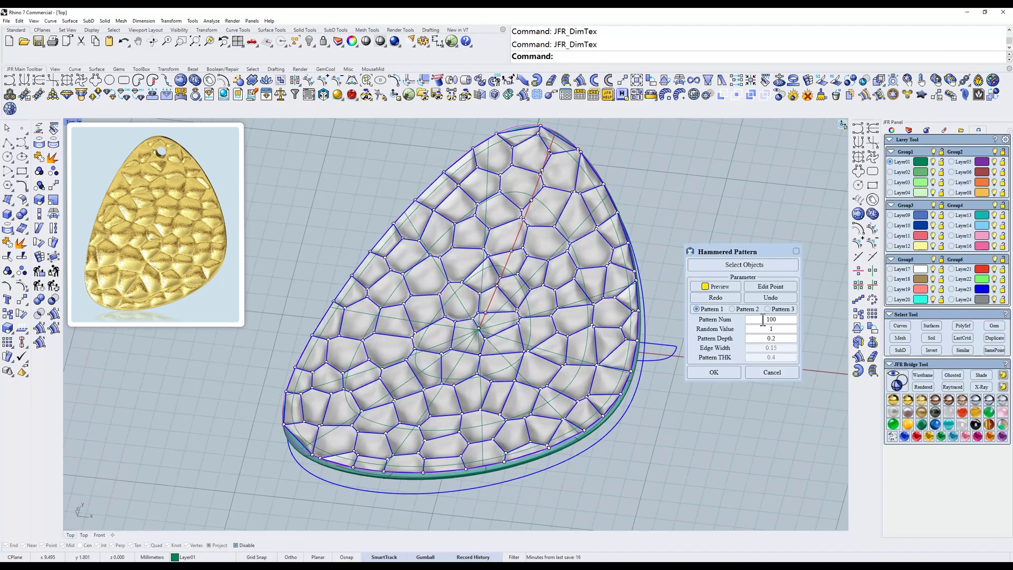
click(704, 322)
text(60)
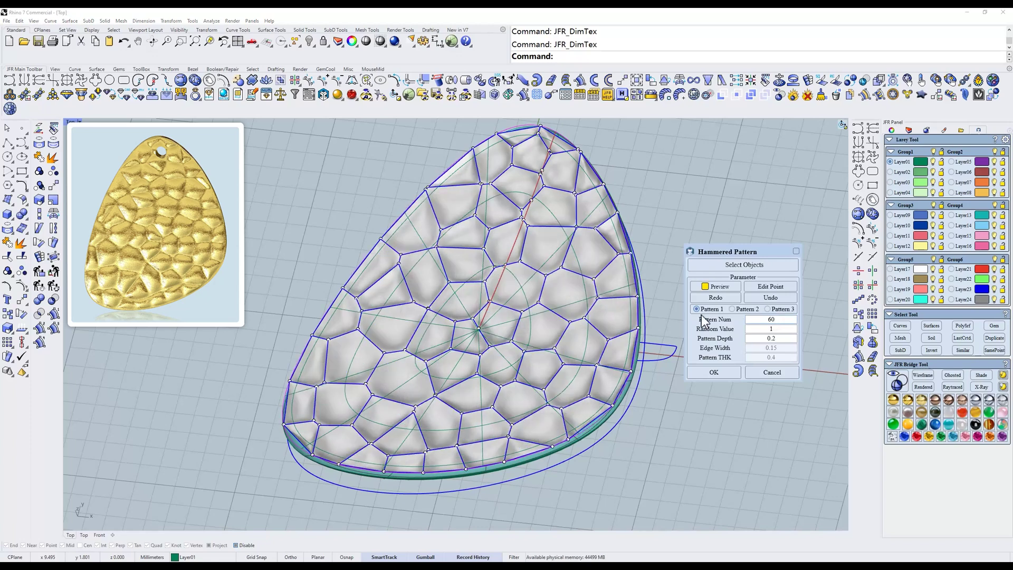
Add pattern points with Edit Point near the top, lower-left and centre of the pendant
ctrl+shift+right_drag(524, 331, 518, 244)
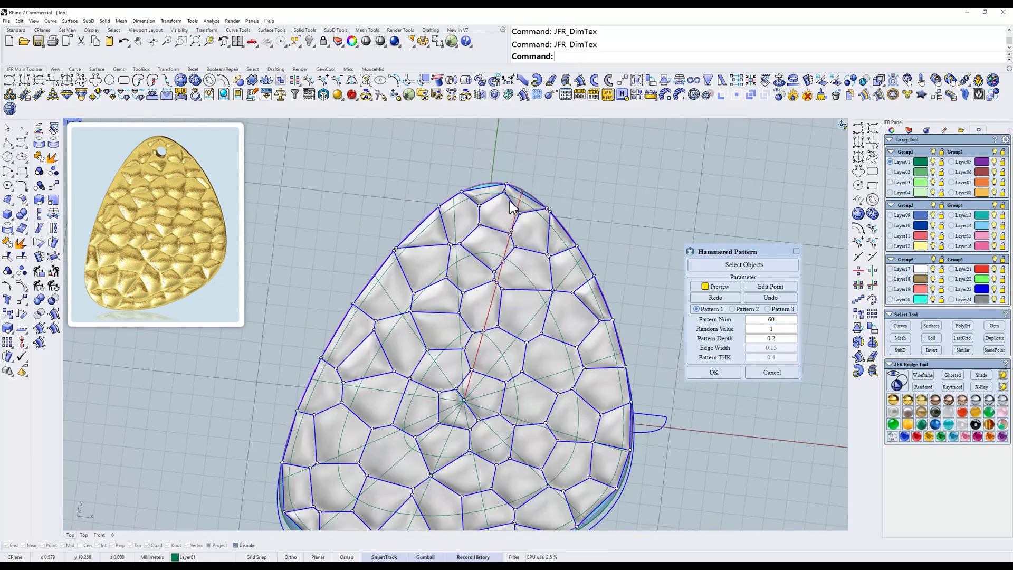
scroll(501, 201, up, 3)
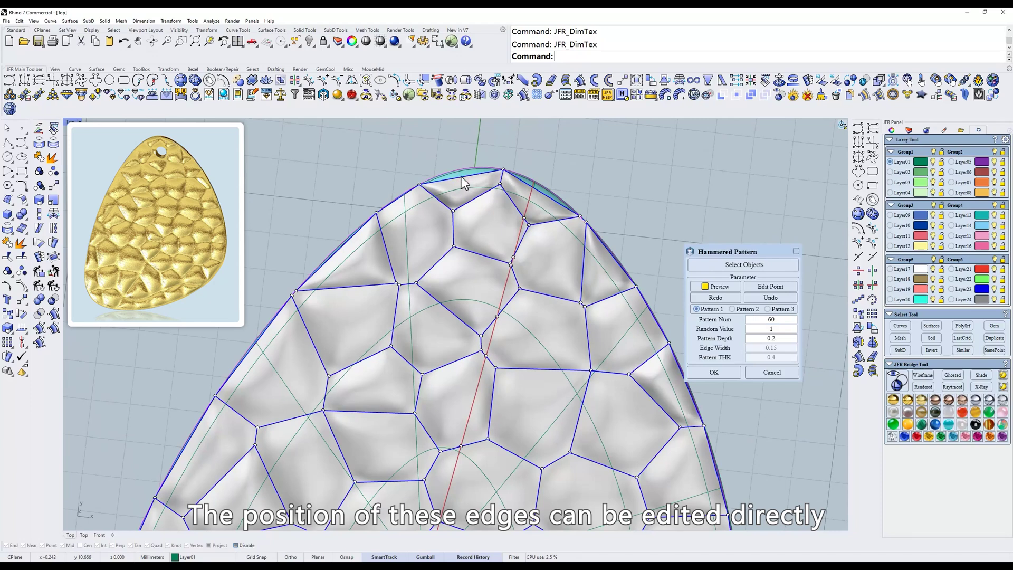
click(771, 286)
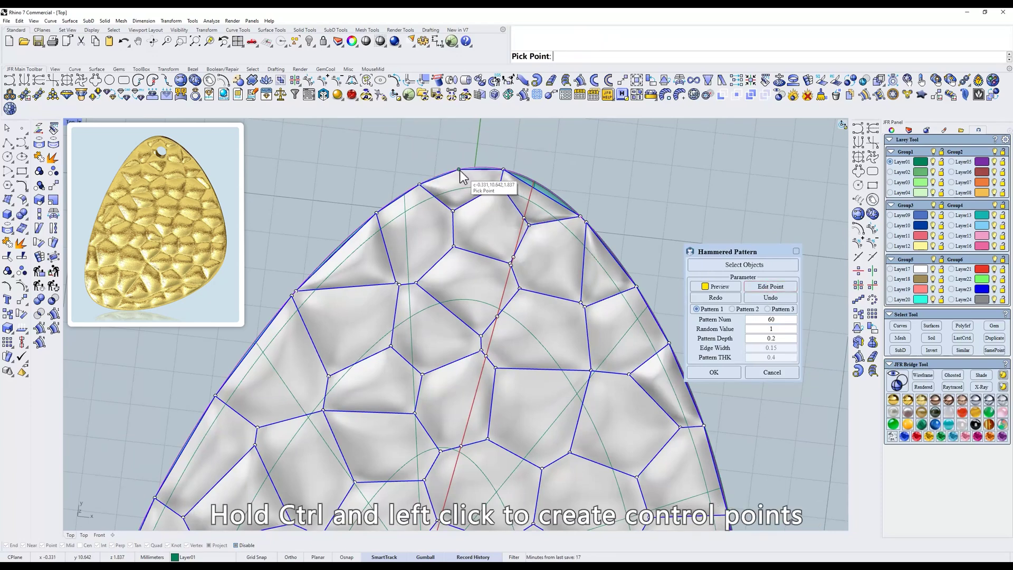
ctrl+click(528, 209)
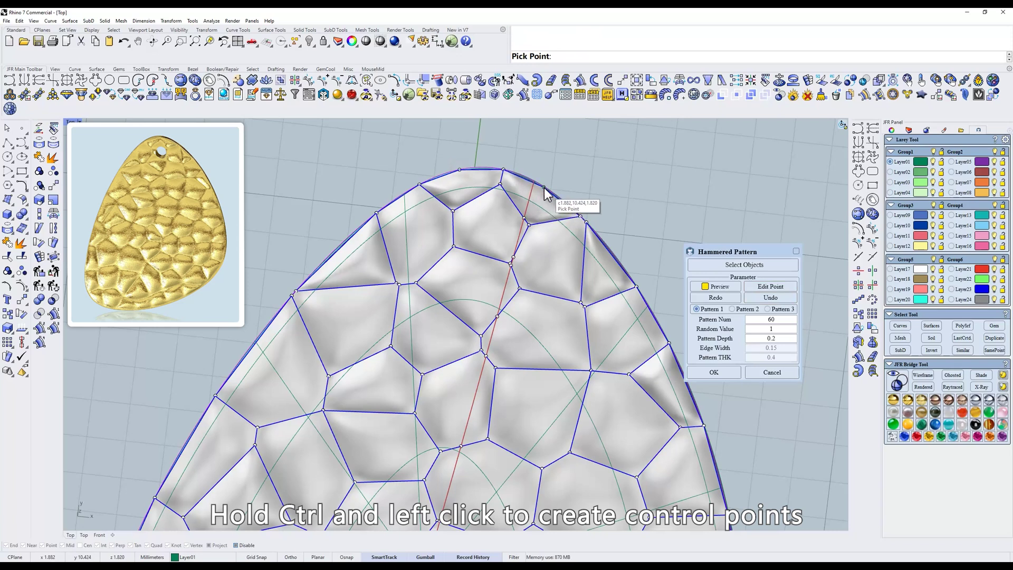
scroll(552, 316, down, 3)
scroll(482, 299, up, 2)
scroll(356, 433, up, 3)
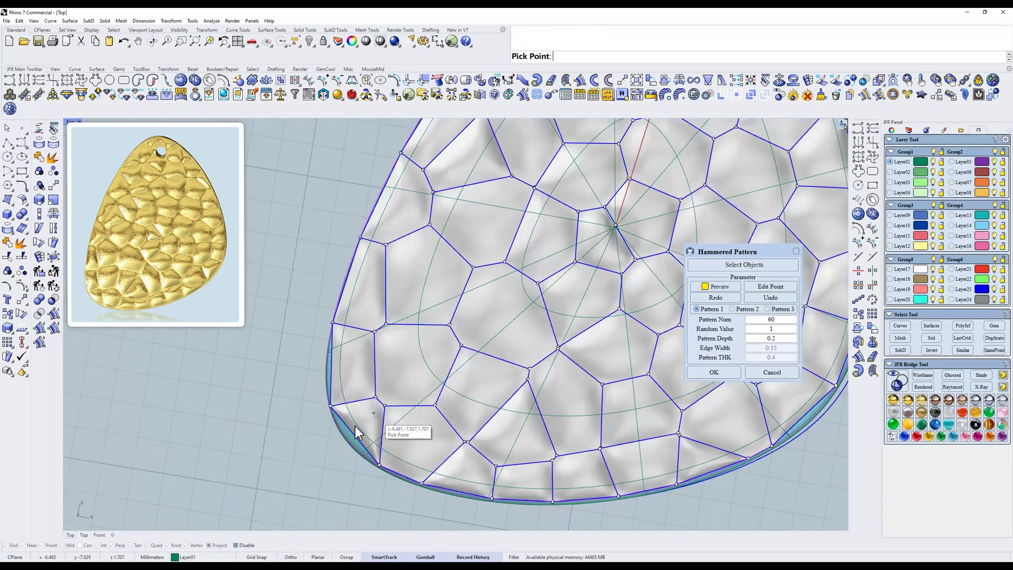
click(376, 409)
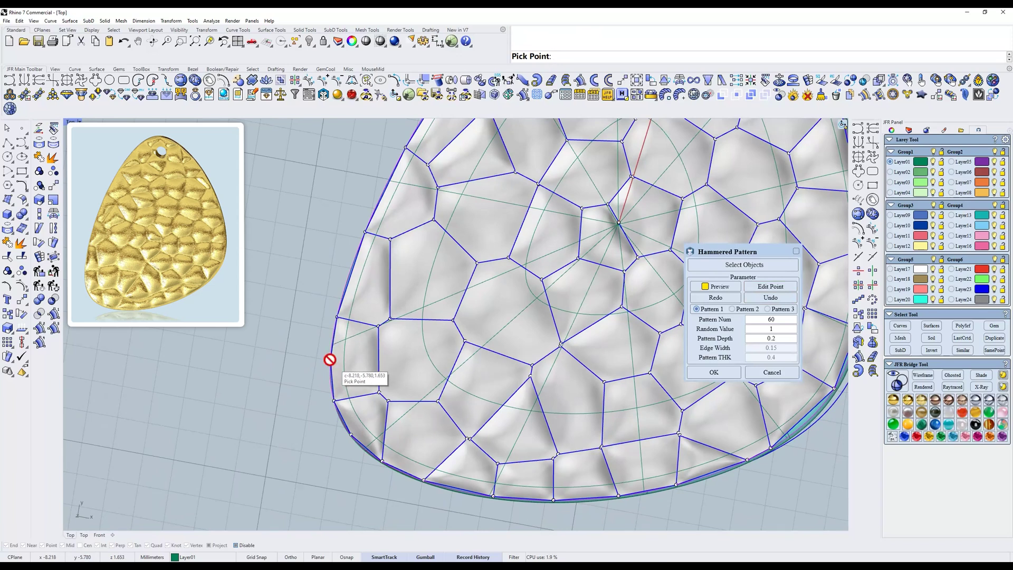
scroll(481, 376, down, 3)
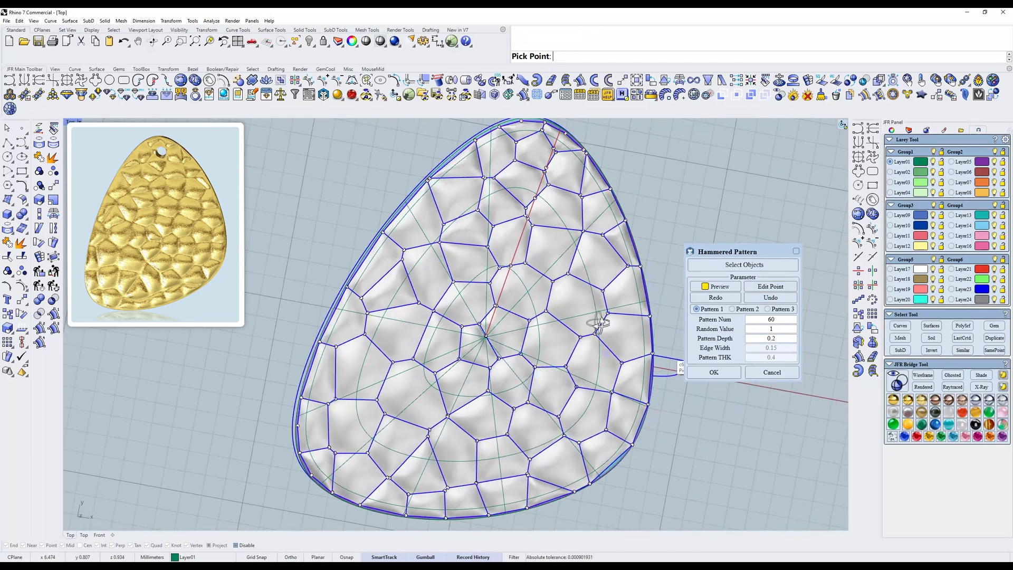
right_drag(598, 323, 599, 301)
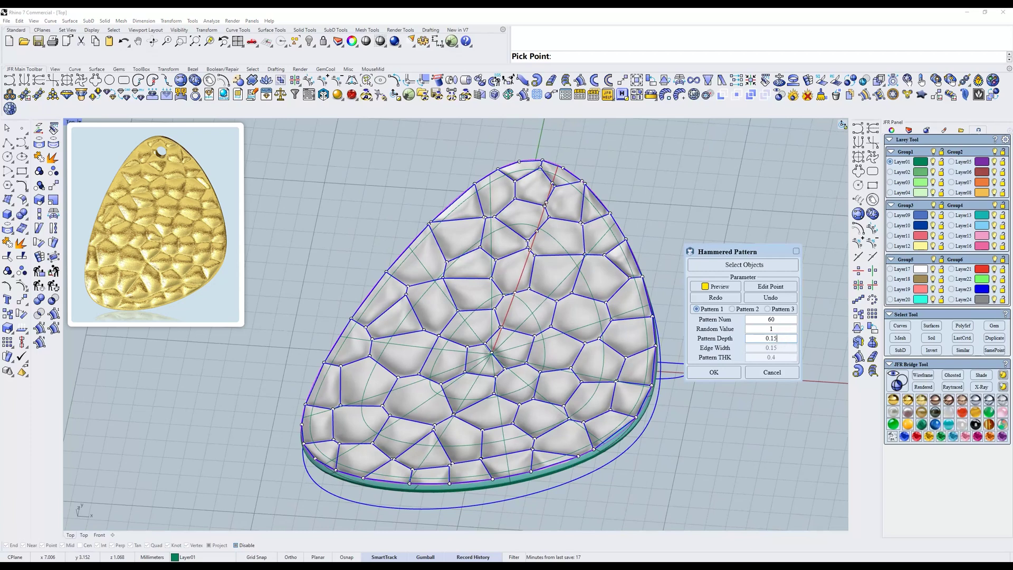
right_drag(570, 353, 563, 338)
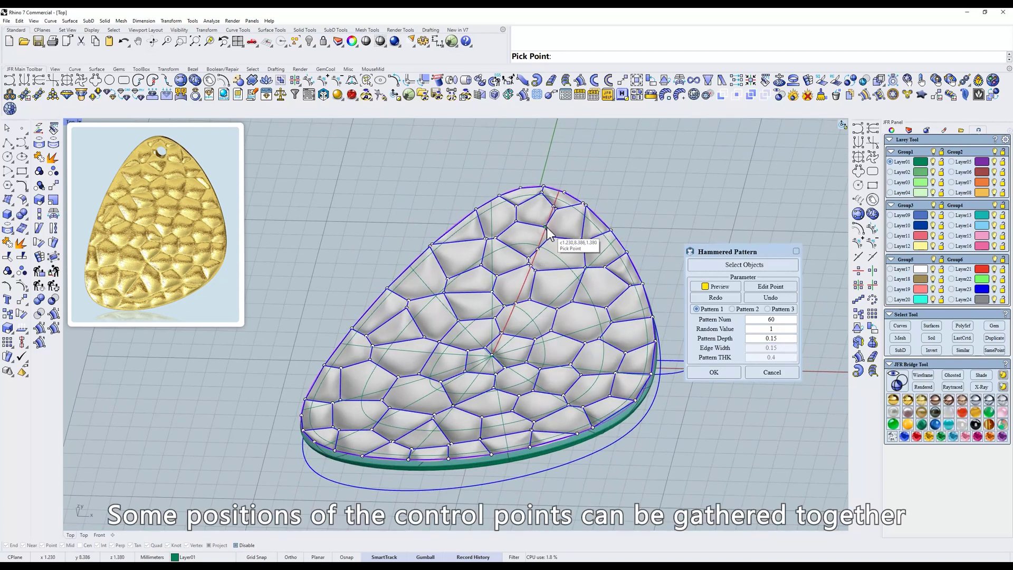
right_drag(577, 245, 584, 323)
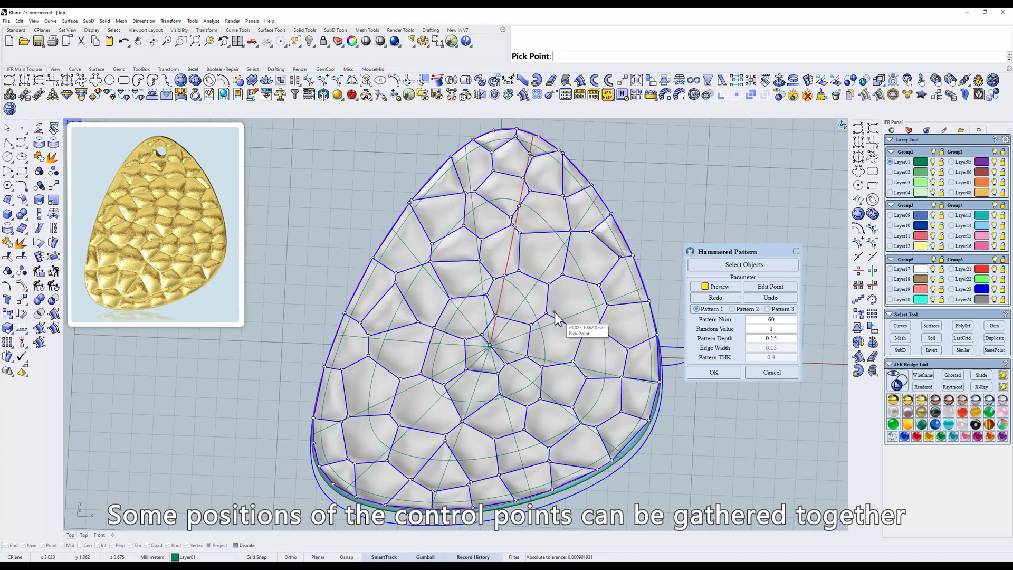
click(498, 319)
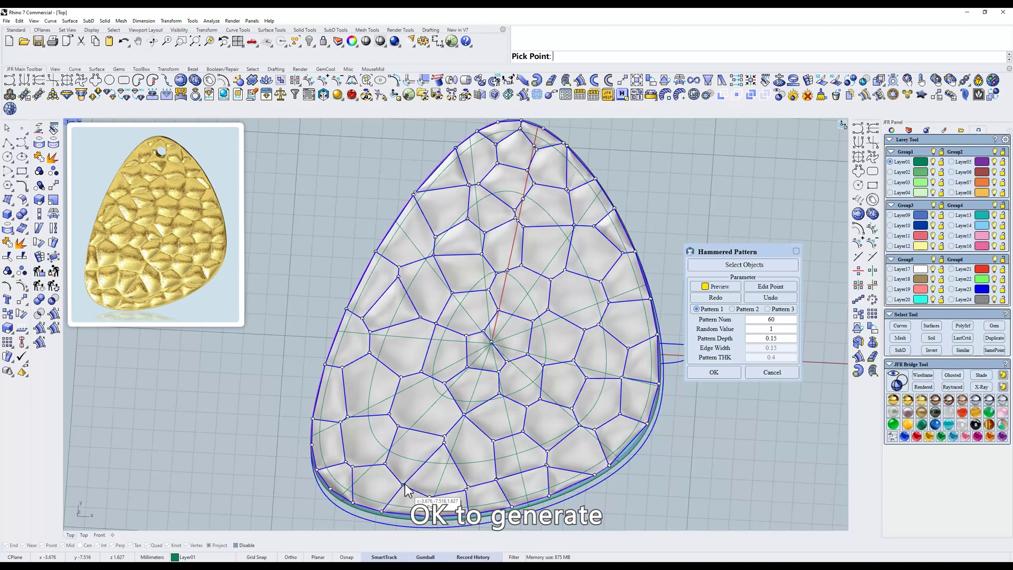
Generate the hammered texture at 0.15 depth and hide the original plain surface
click(719, 374)
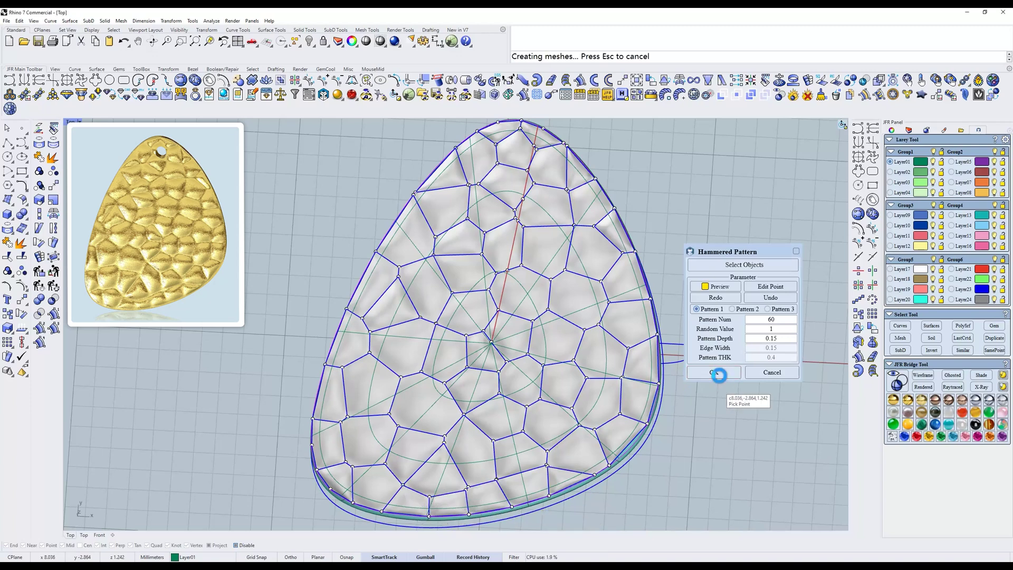
click(524, 299)
text(h)
key(Return)
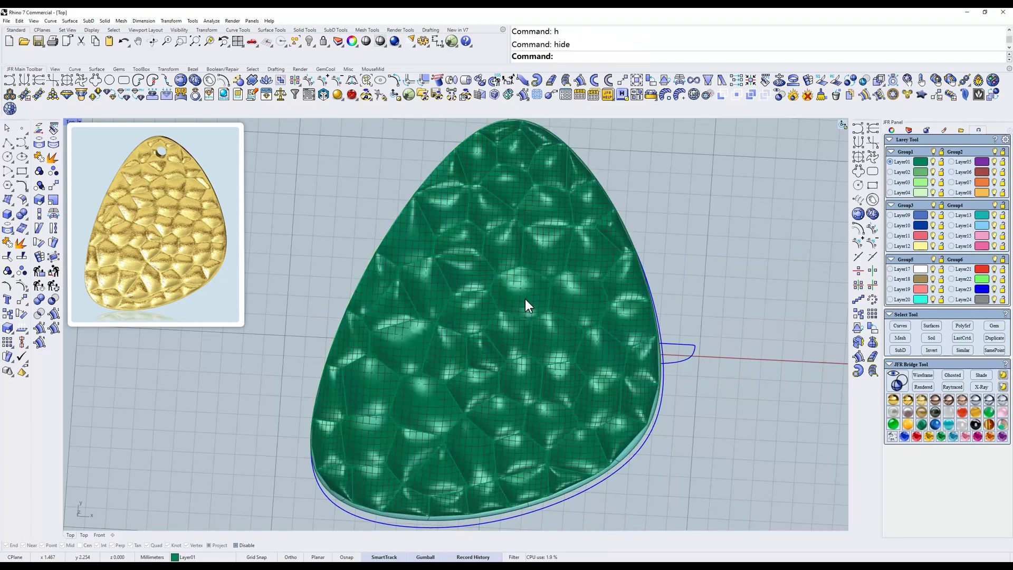
mouse_move(634, 323)
right_down()
mouse_move(600, 265)
mouse_move(680, 312)
right_up()
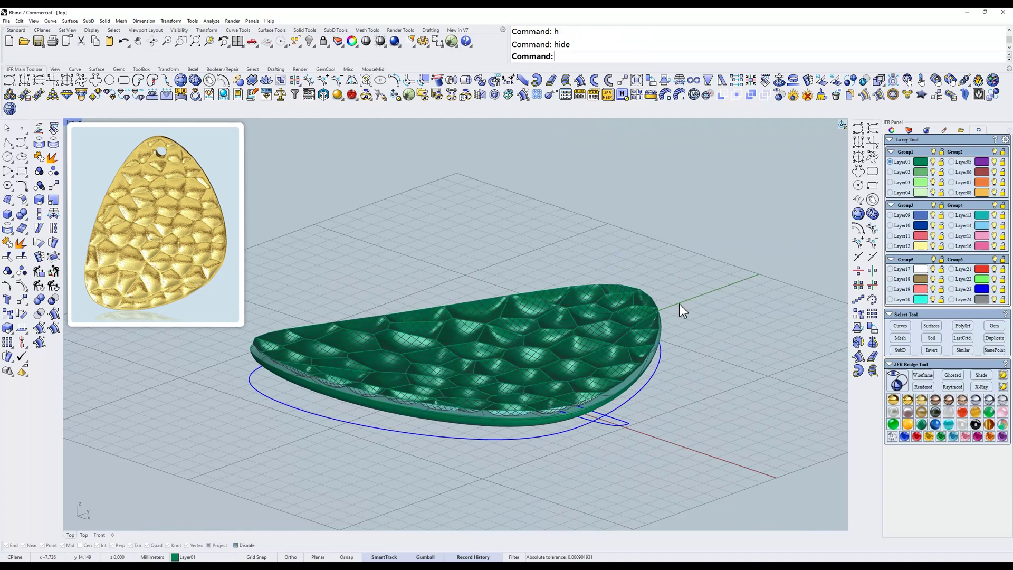
scroll(651, 312, up, 3)
click(650, 311)
text(r)
key(Return)
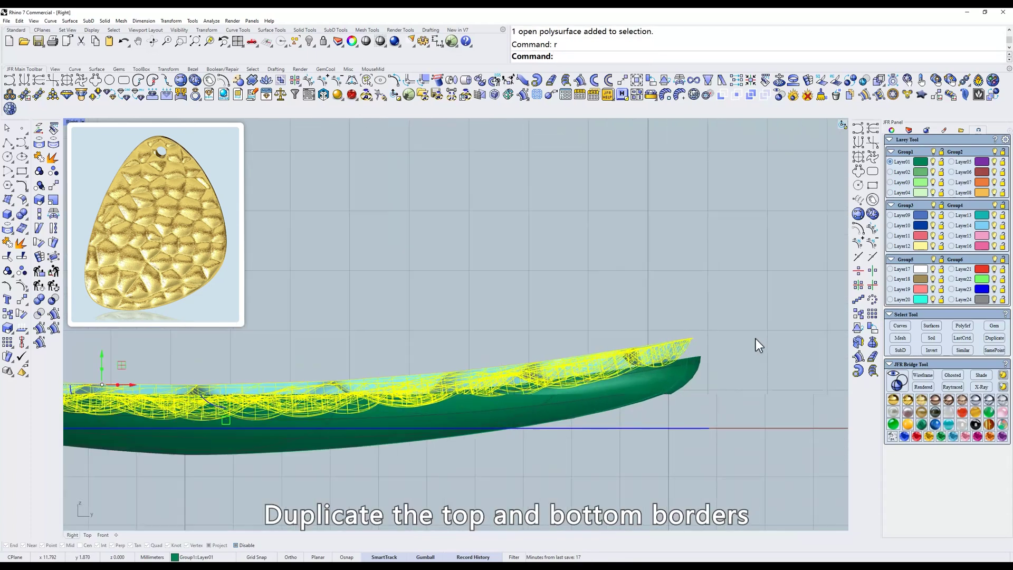
Duplicate the border curves of the textured top and the lower body surface
click(11, 232)
click(64, 246)
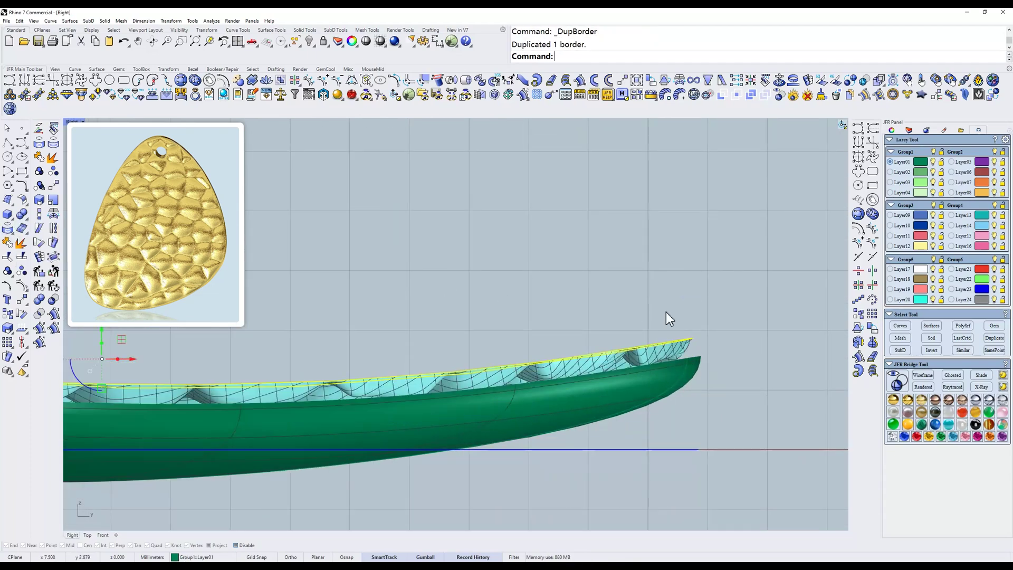
right_drag(666, 312, 740, 323)
click(723, 330)
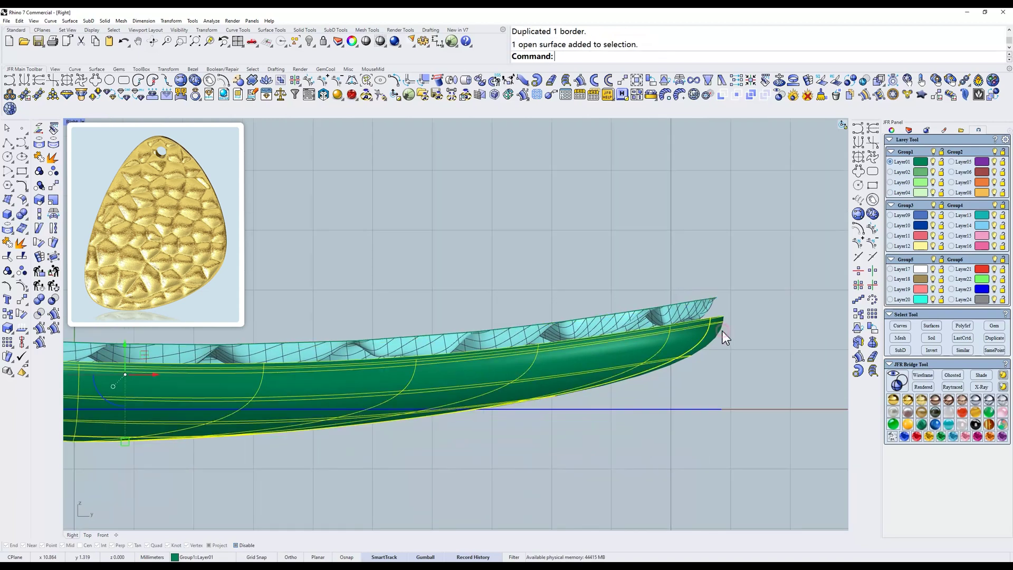
click(12, 233)
click(63, 236)
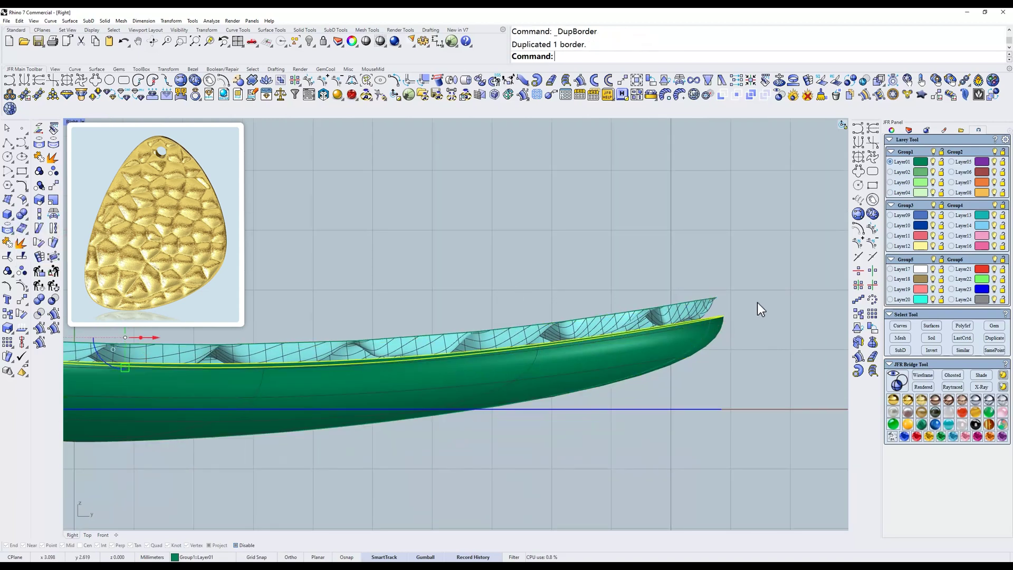
Delete the pendant surfaces so only the two border curves remain
click(718, 296)
click(736, 319)
key(Delete)
text(r)
key(Return)
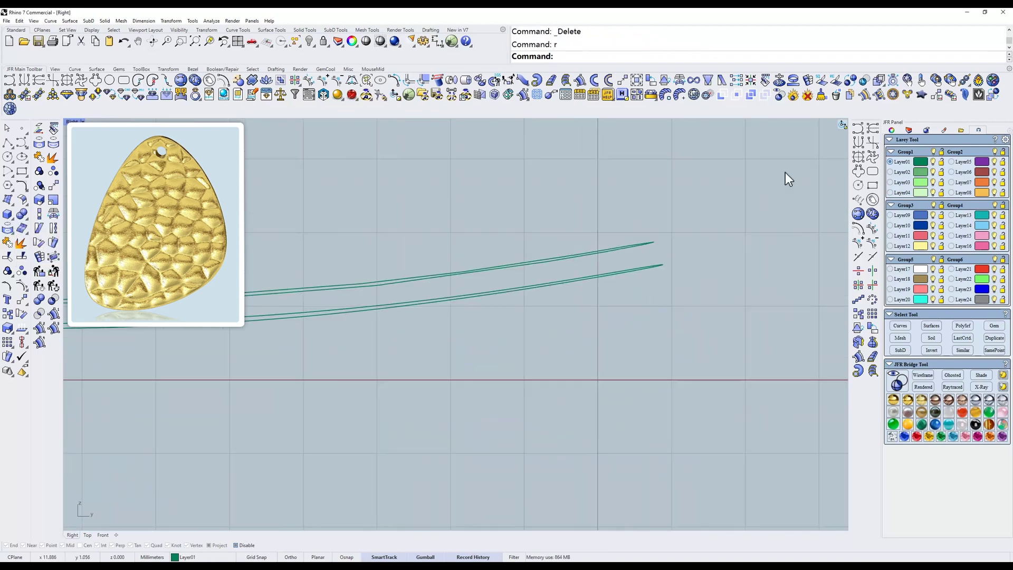
ctrl+shift+right_drag(683, 269, 659, 275)
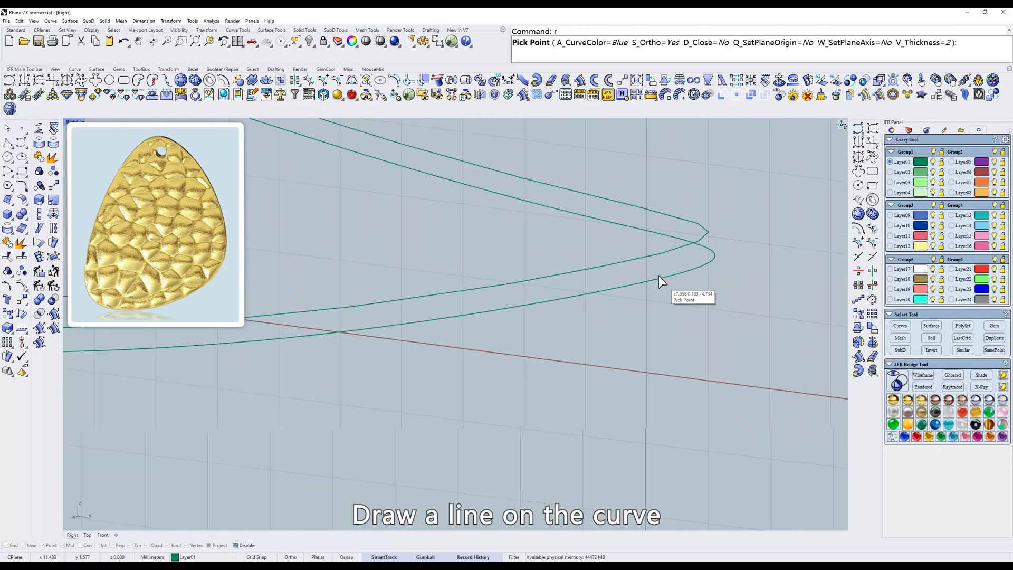
Draw a connecting line between the upper and lower border curves
click(557, 274)
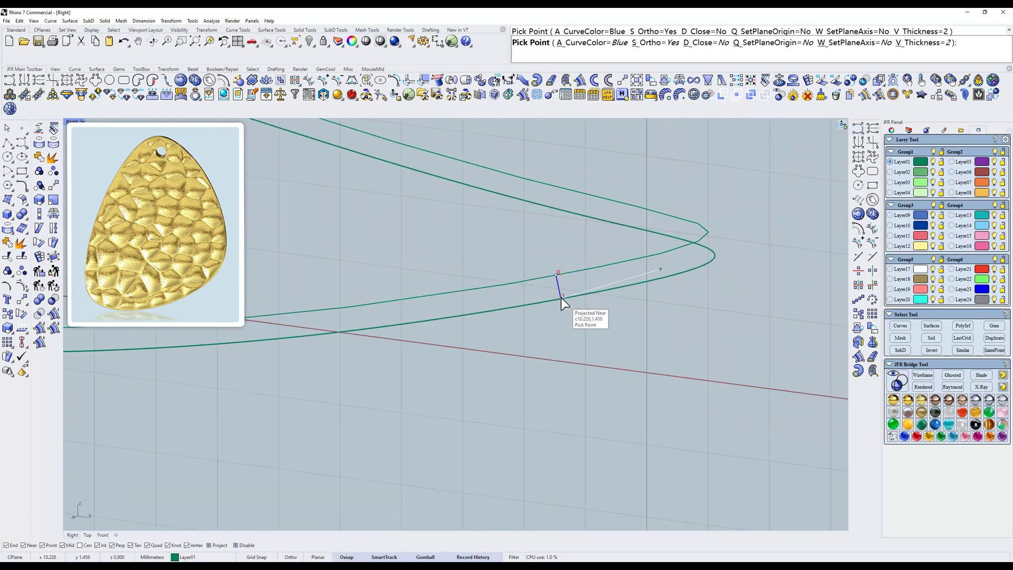
click(561, 298)
key(Return)
ctrl+shift+right_drag(581, 287, 594, 314)
text(r)
key(Return)
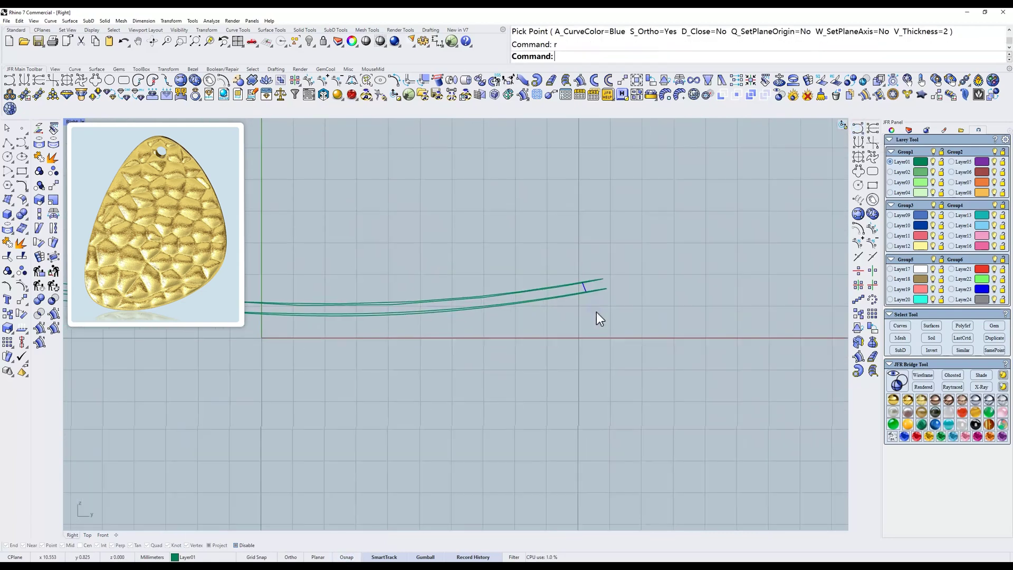
Sweep 2 Rails a side wall along both border curves using the connecting line
click(69, 21)
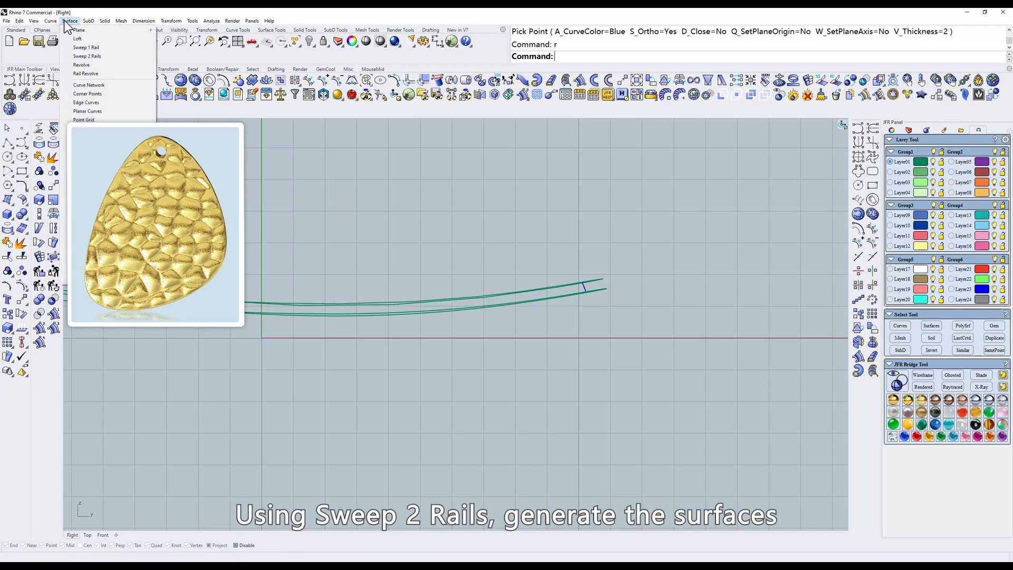
click(91, 56)
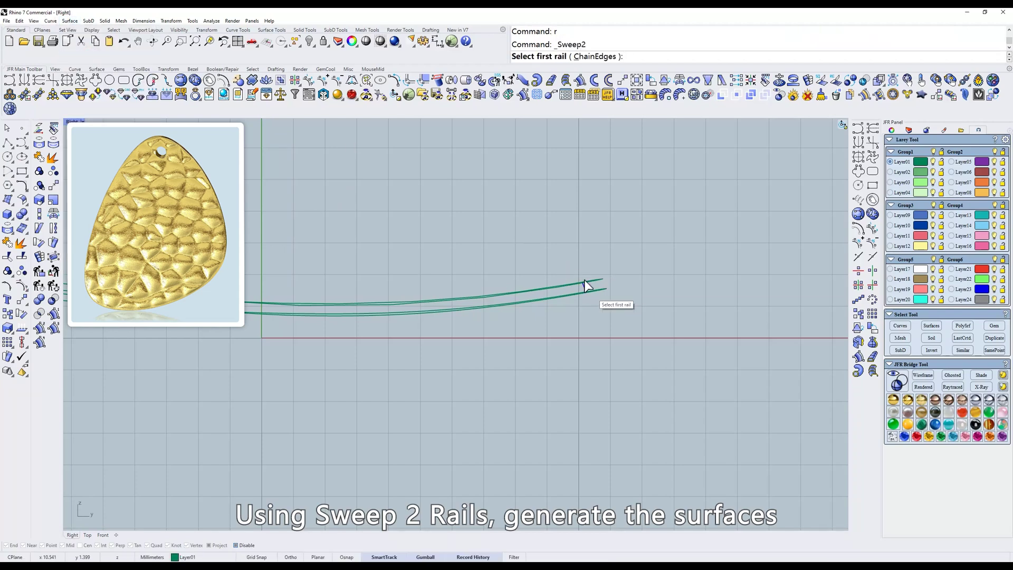
click(587, 285)
click(604, 295)
ctrl+shift+right_drag(615, 270, 582, 282)
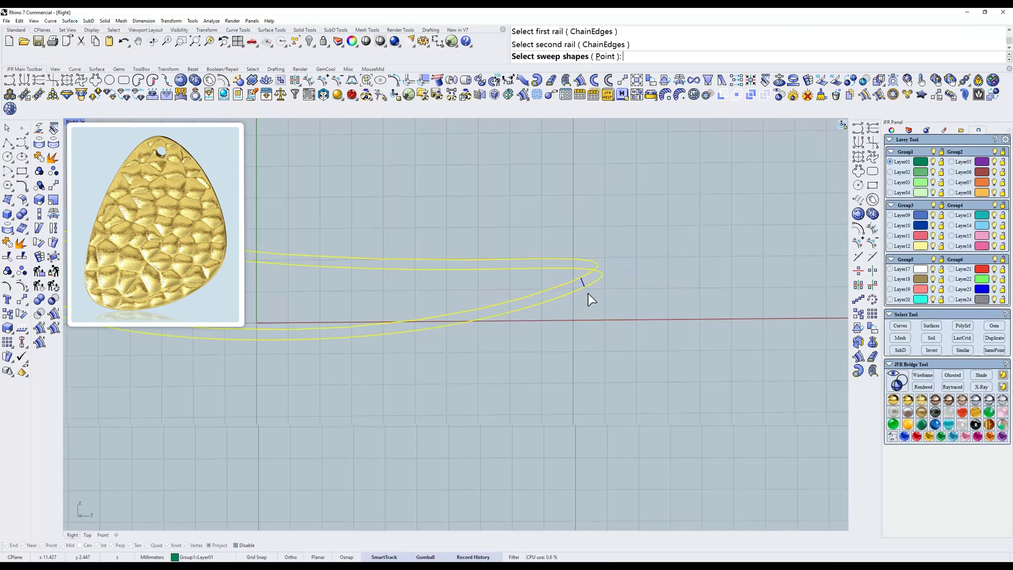
key(Return)
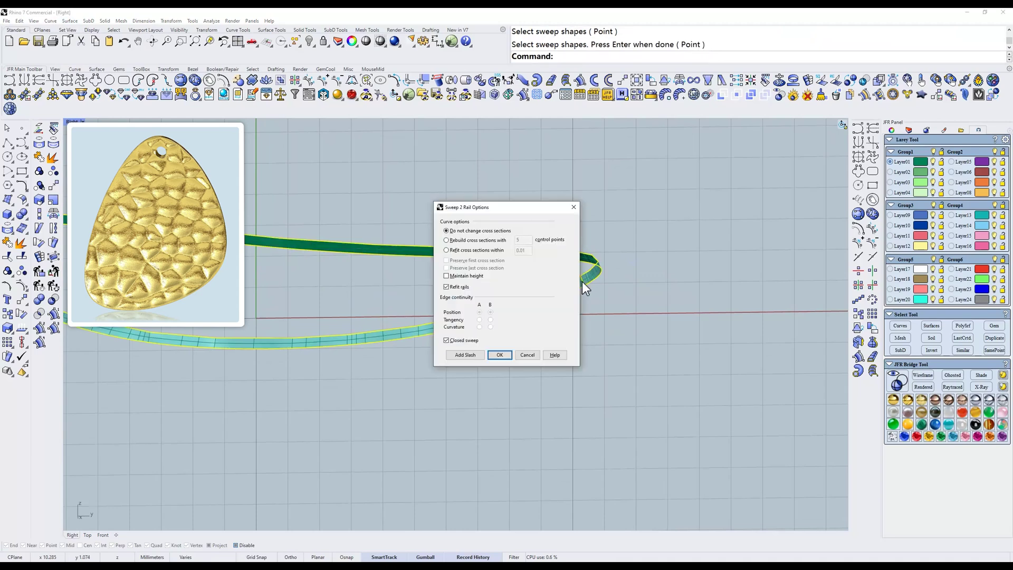
key(Return)
key(Return)
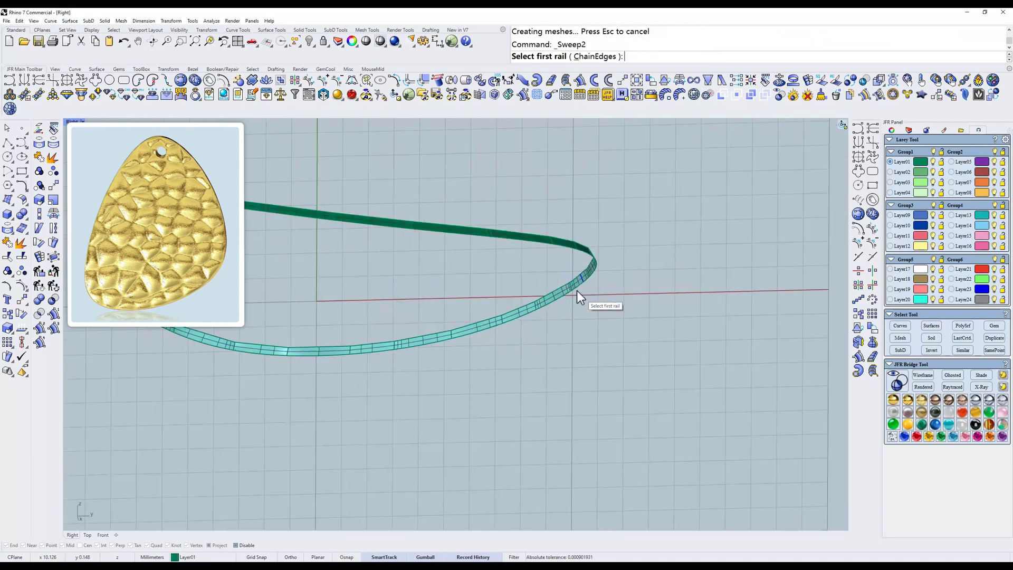
key(Escape)
Show the hidden textured pieces and join top, wall and lower body into one polysurface
key(ctrl+alt+h)
ctrl+shift+right_drag(597, 268, 613, 311)
scroll(566, 362, up, 3)
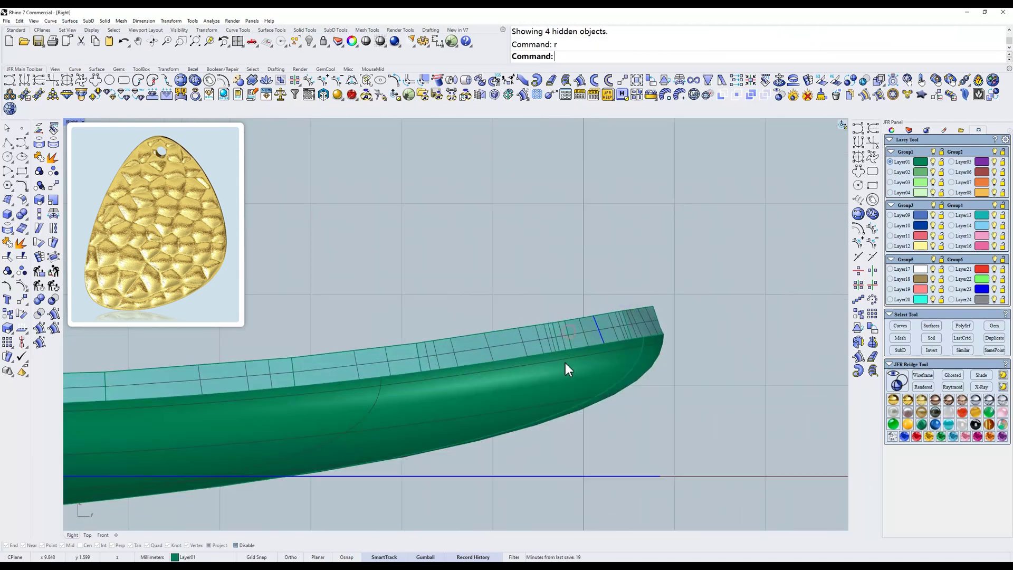
click(565, 363)
scroll(525, 338, up, 3)
scroll(525, 339, down, 3)
ctrl+shift+right_drag(526, 339, 679, 322)
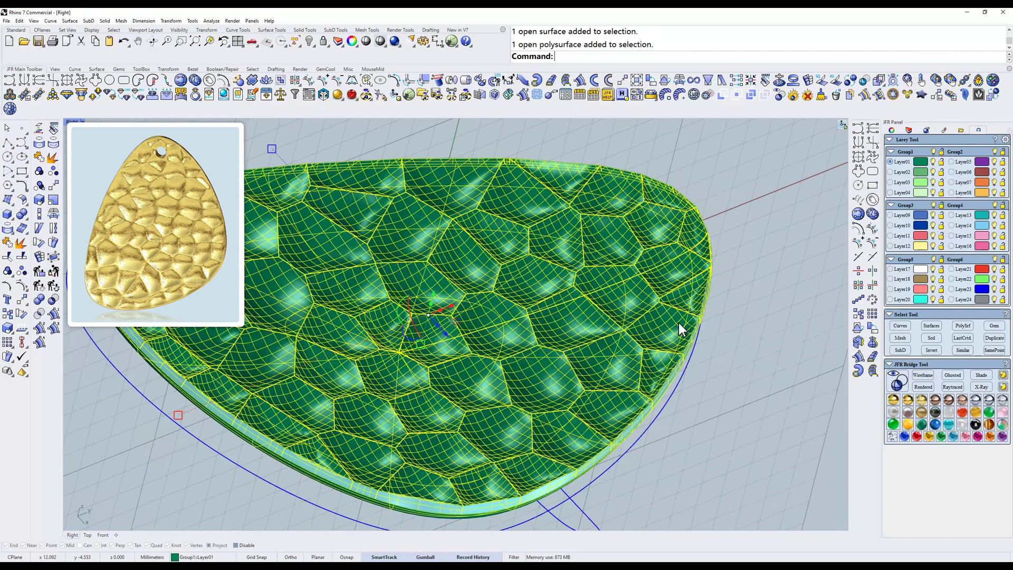
text(t)
key(Return)
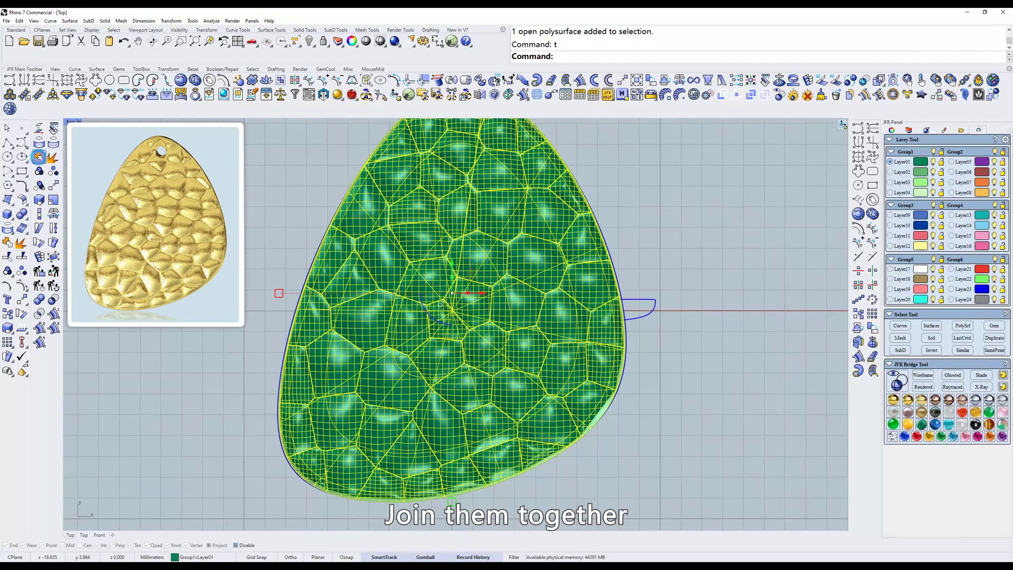
click(39, 156)
right_drag(639, 178, 658, 265)
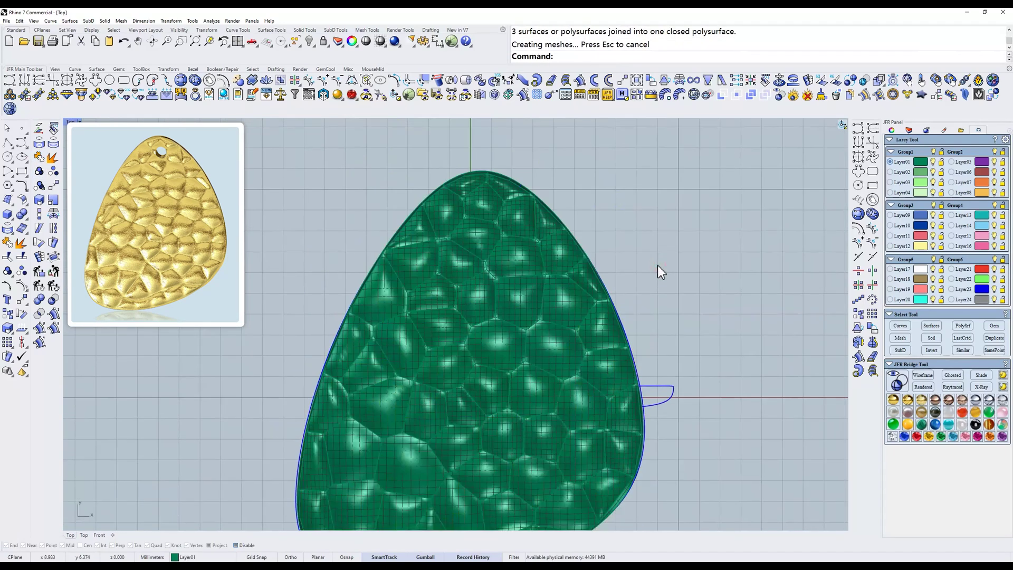
Draw a symmetric arc through the pendant's tip in the Right view
text(r)
key(Return)
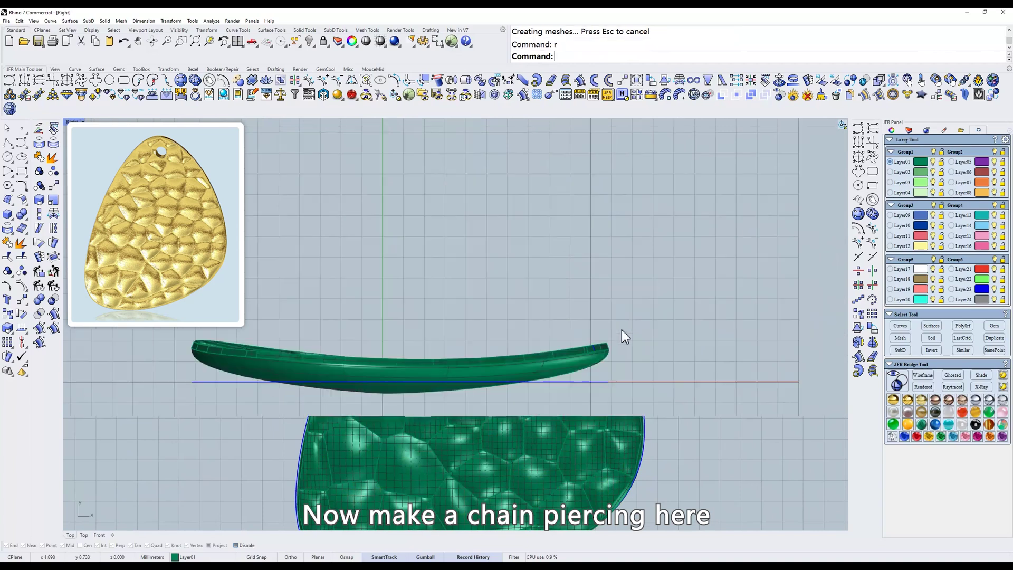
scroll(622, 330, up, 3)
click(872, 128)
scroll(564, 316, up, 2)
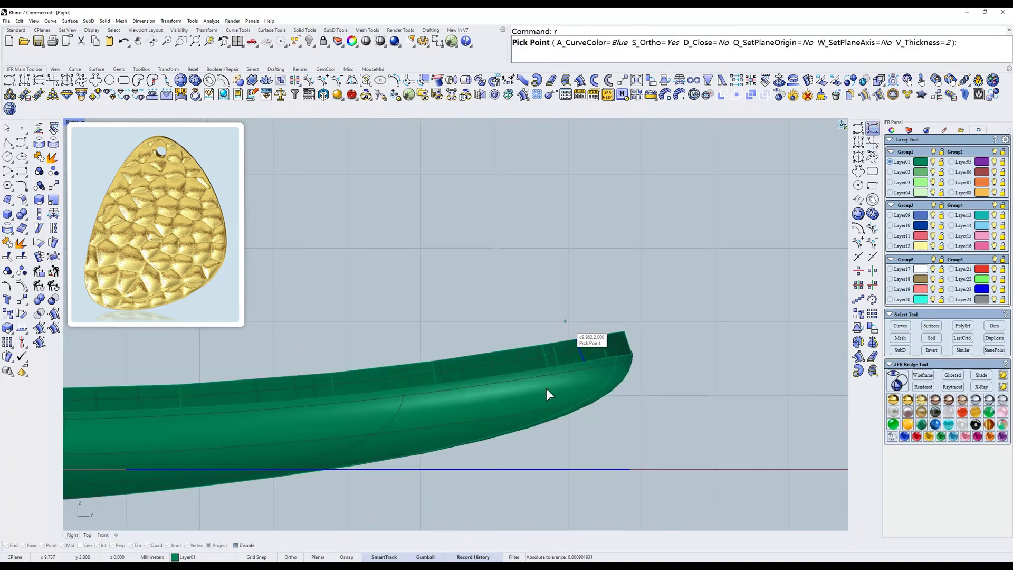
click(552, 369)
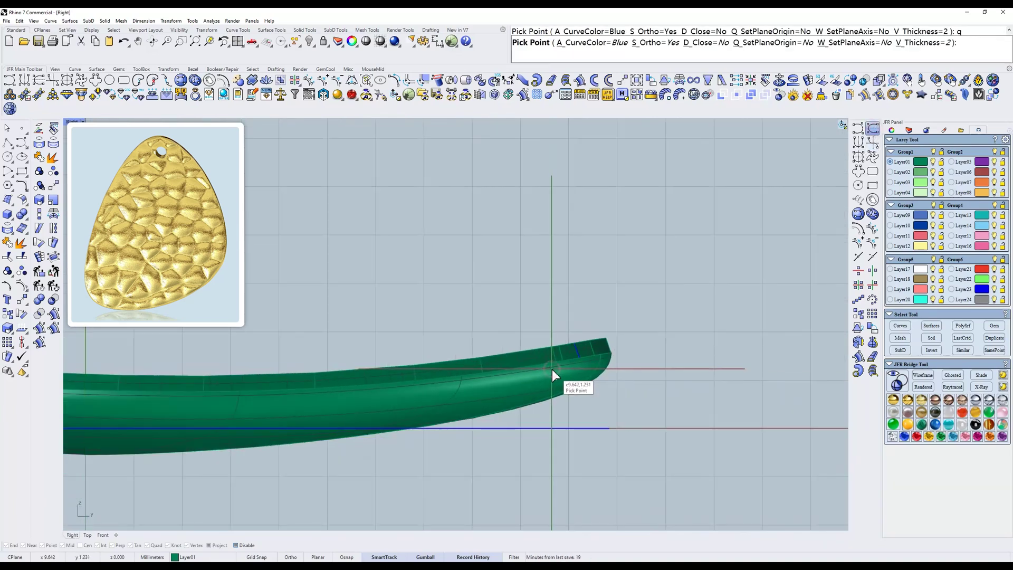
click(542, 310)
text(w)
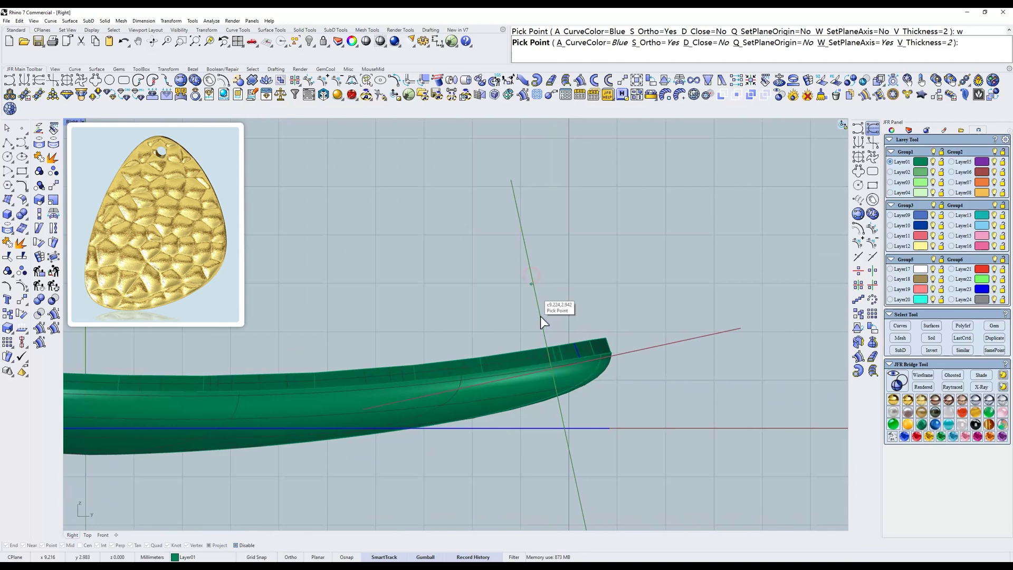
text(s)
key(Return)
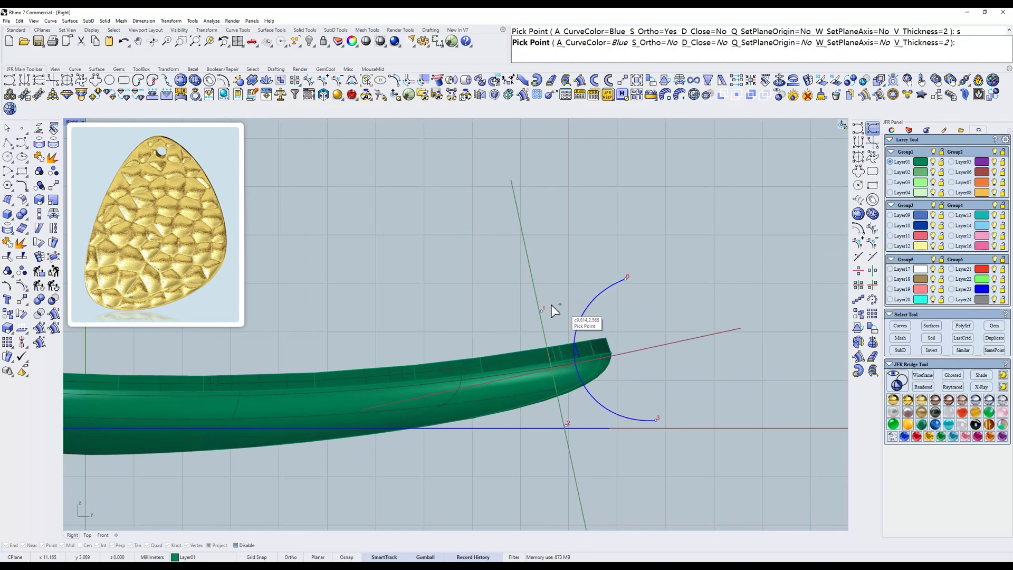
click(560, 316)
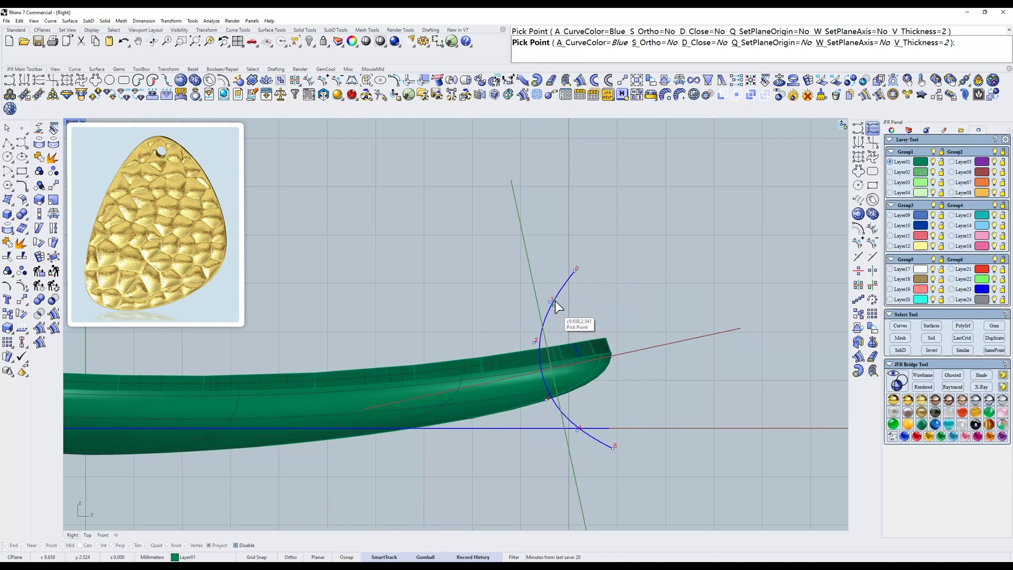
key(Return)
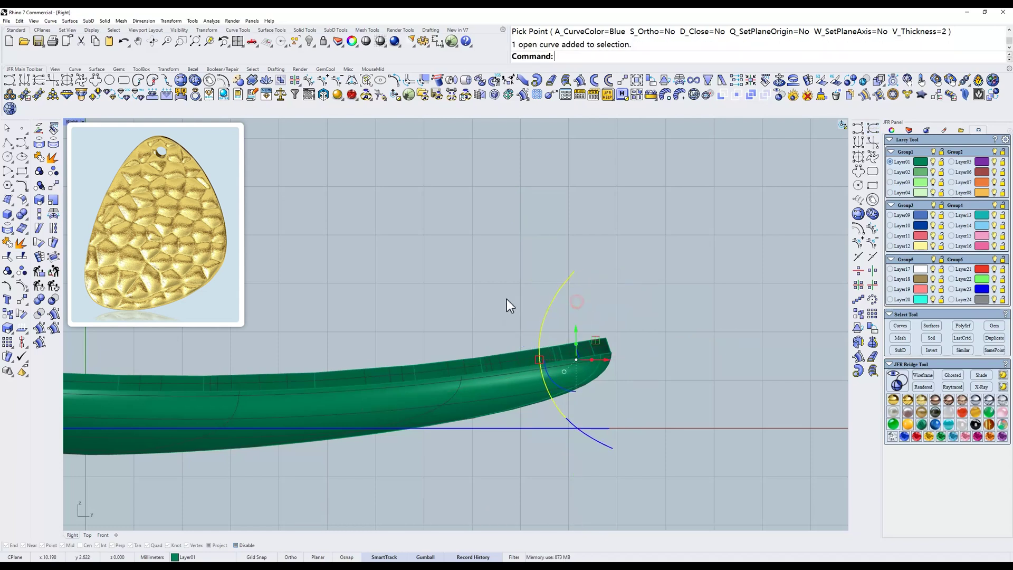
text(t)
Move the arc onto the pendant's tip and start a pipe along it
click(574, 281)
click(598, 297)
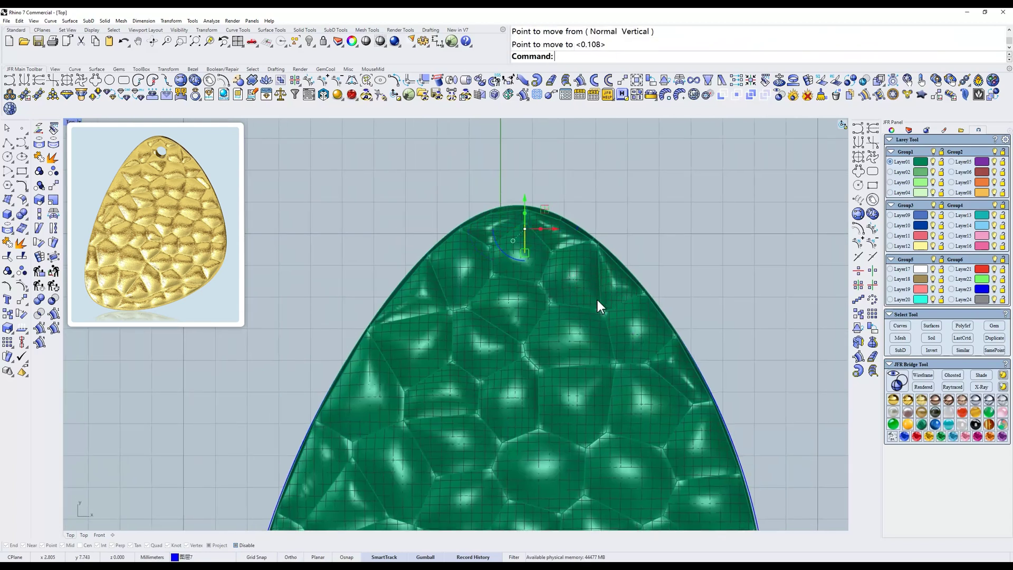
click(596, 83)
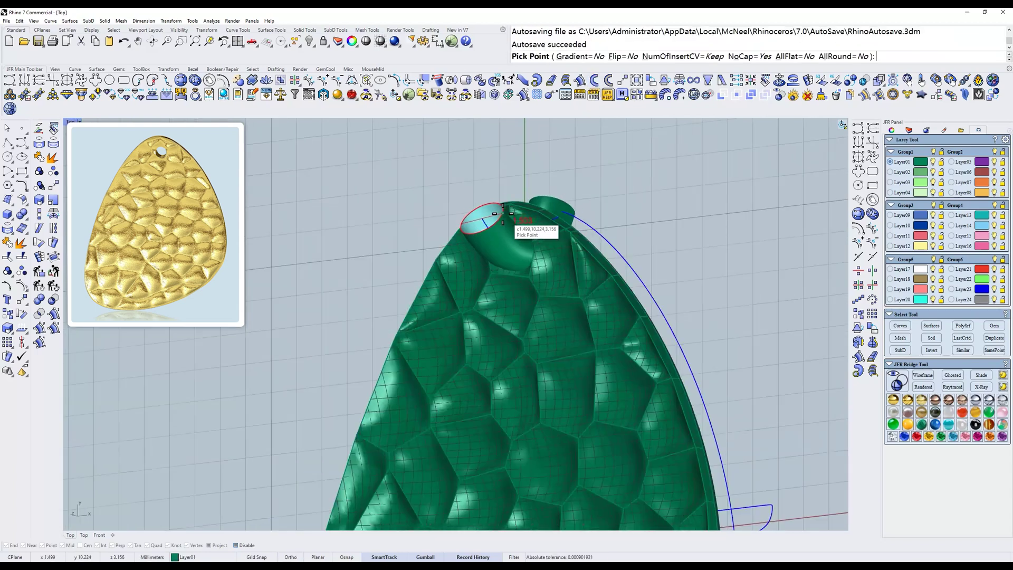
text(1.1)
Finish the pipe along the arc with radii 1.1 and 1.2
key(Return)
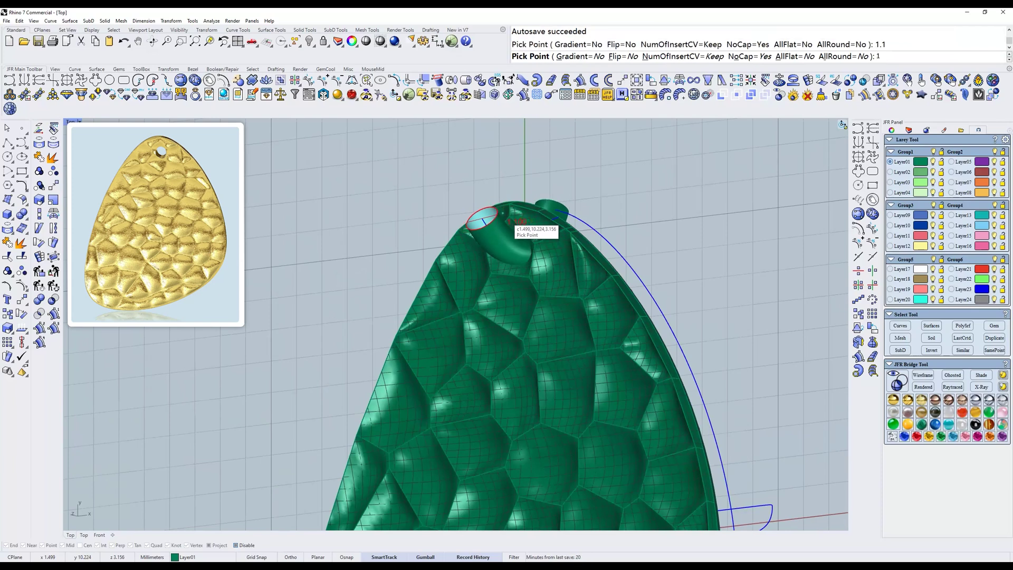
text(.2)
key(Return)
key(Return)
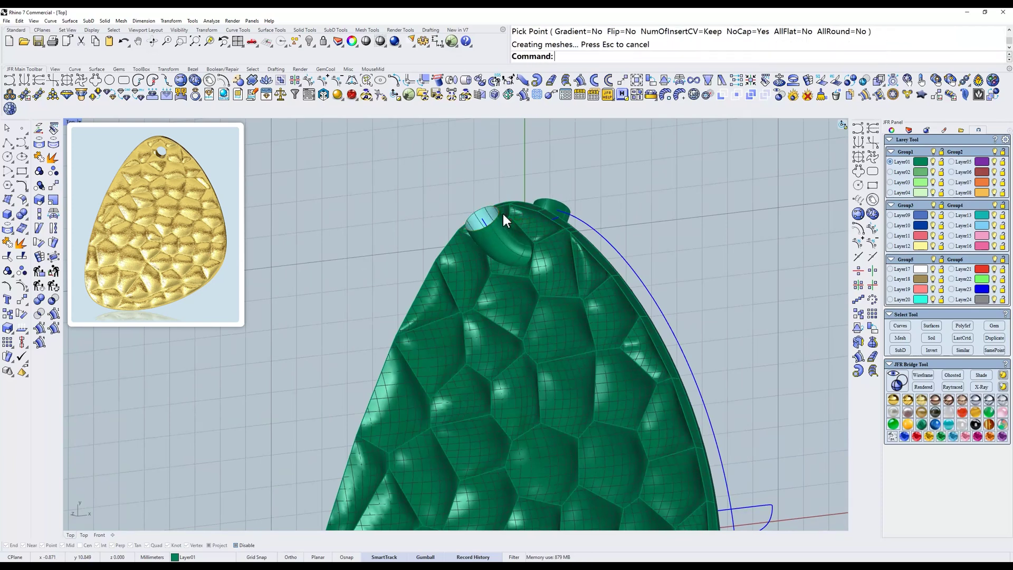
right_drag(509, 317, 542, 282)
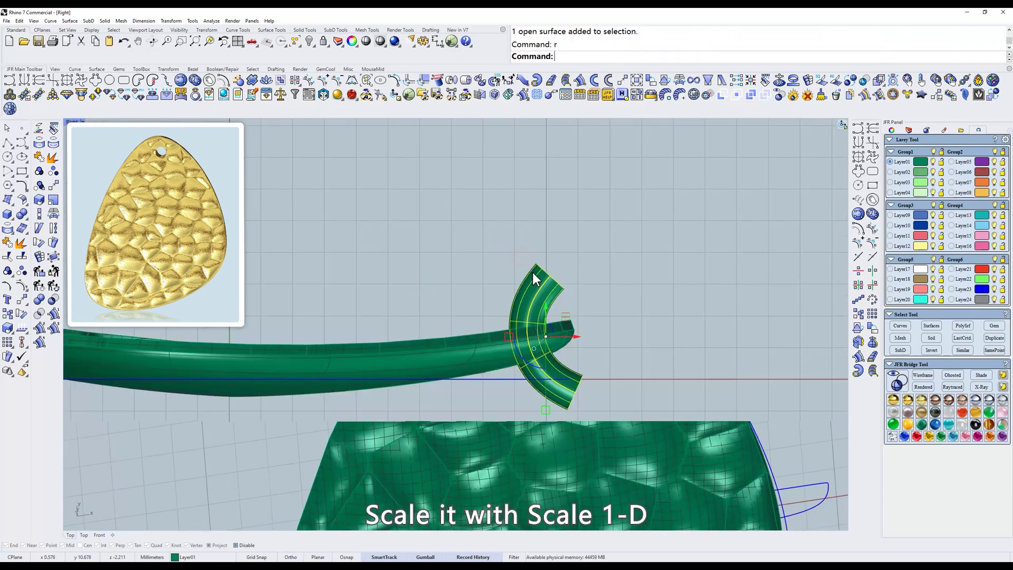
text(w)
key(Return)
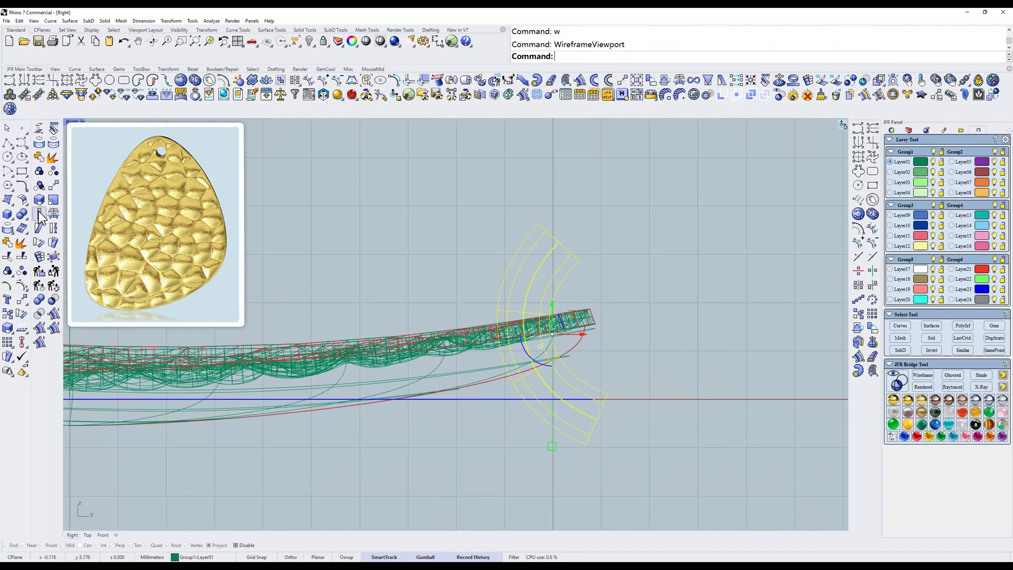
Stretch the tube with Scale1D and move it through the tip
click(43, 220)
click(531, 339)
click(663, 304)
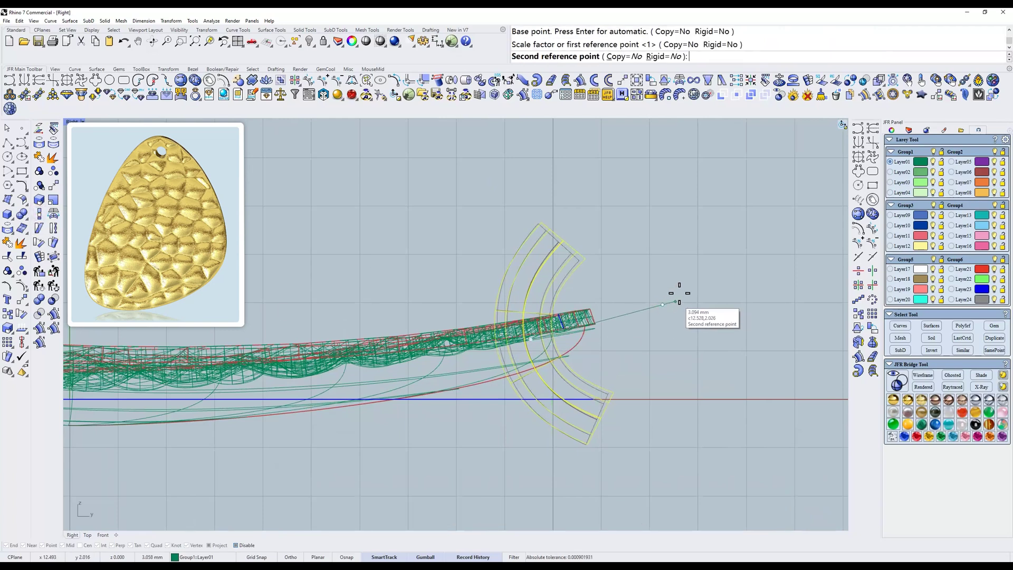
click(683, 287)
text(m)
key(Return)
click(639, 238)
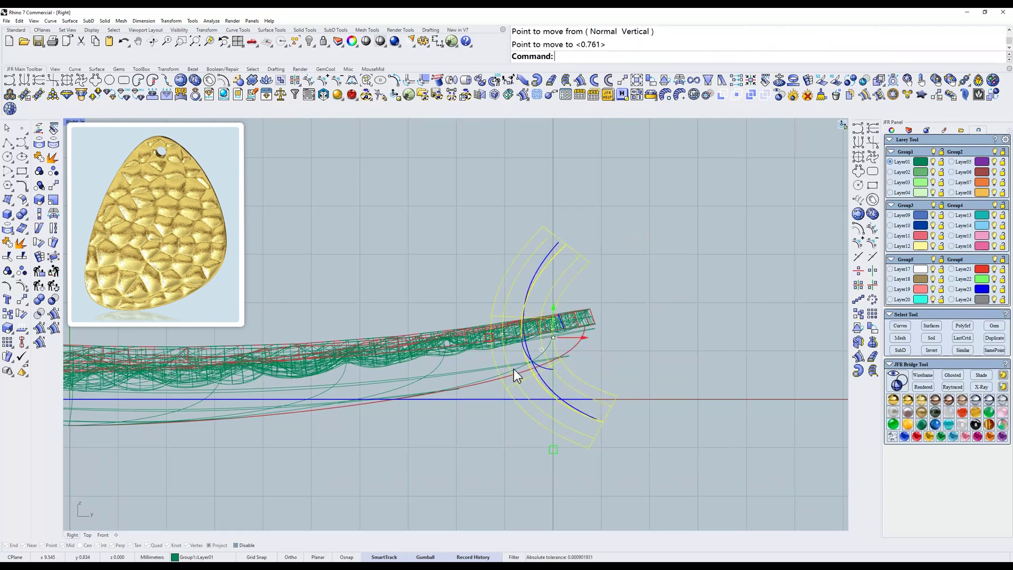
Delete the unwanted extra tube pieces
text(s)
key(Return)
click(530, 358)
text(w)
key(Return)
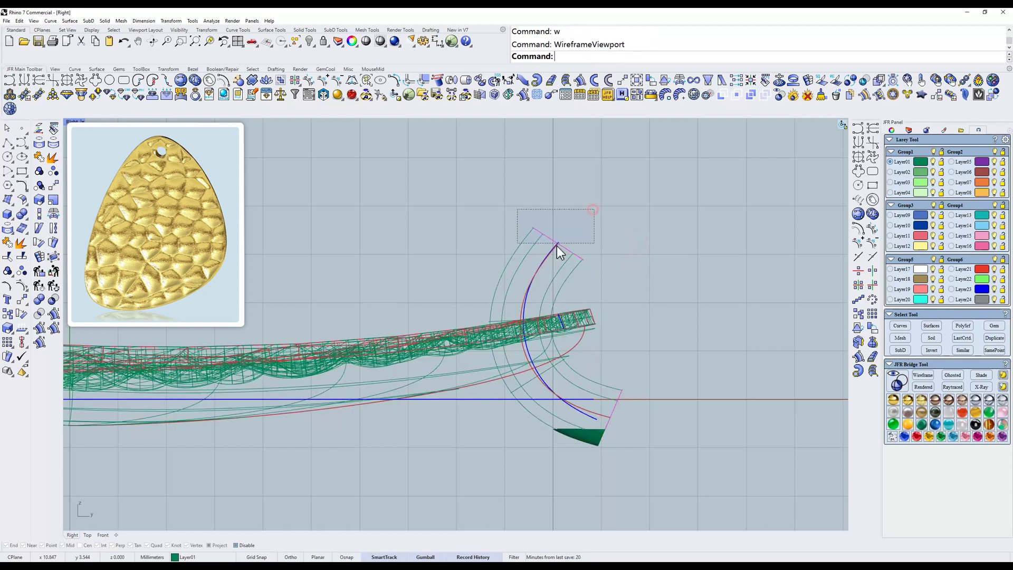
click(575, 273)
text(s)
key(Return)
key(Delete)
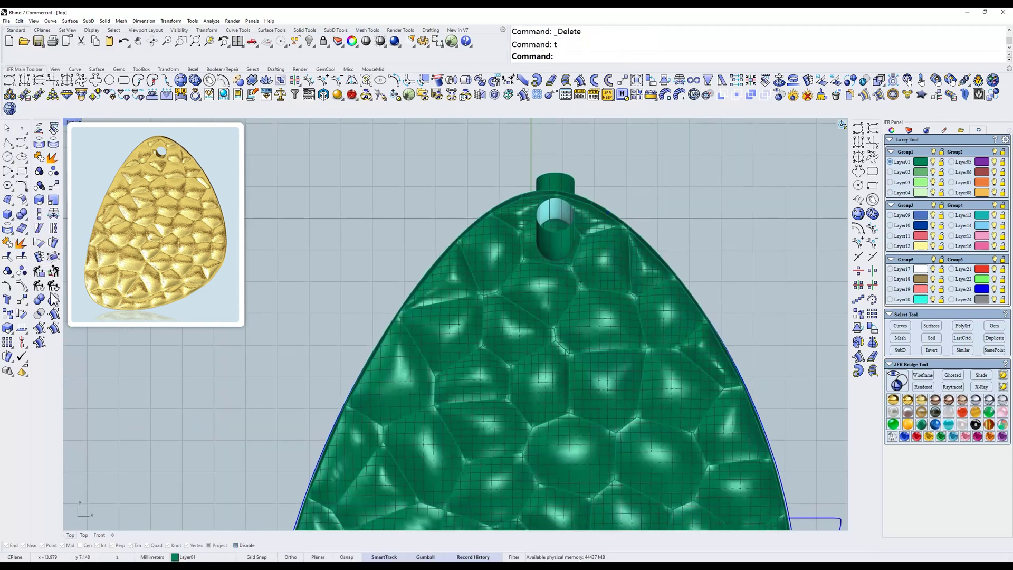
Start a boolean difference with the pendant as the base body
click(55, 299)
click(552, 258)
key(Return)
Cut the hole with the cylinder, delete the leftover cylinder surface, and select the pendant
click(550, 245)
key(Return)
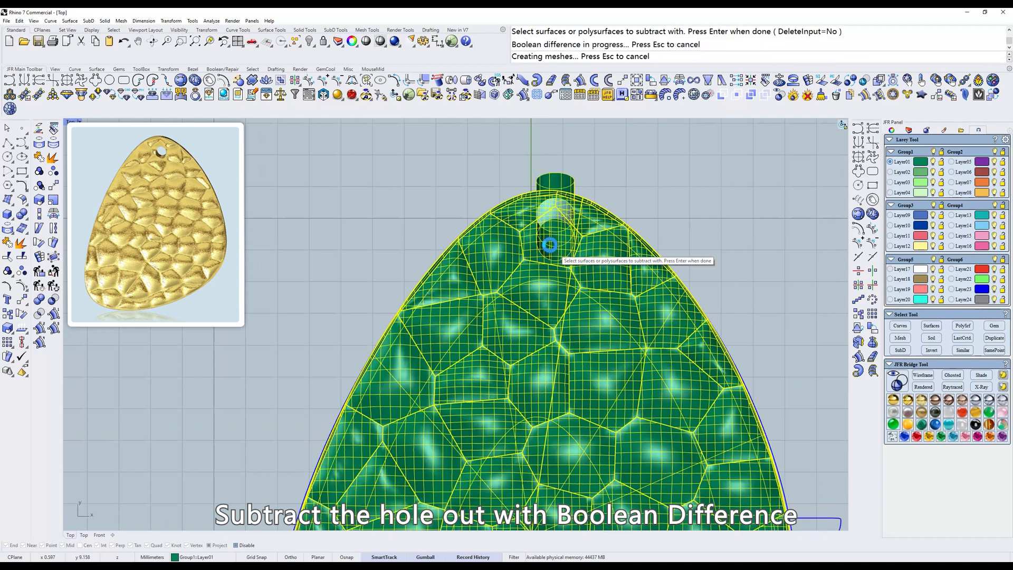
click(550, 242)
key(Delete)
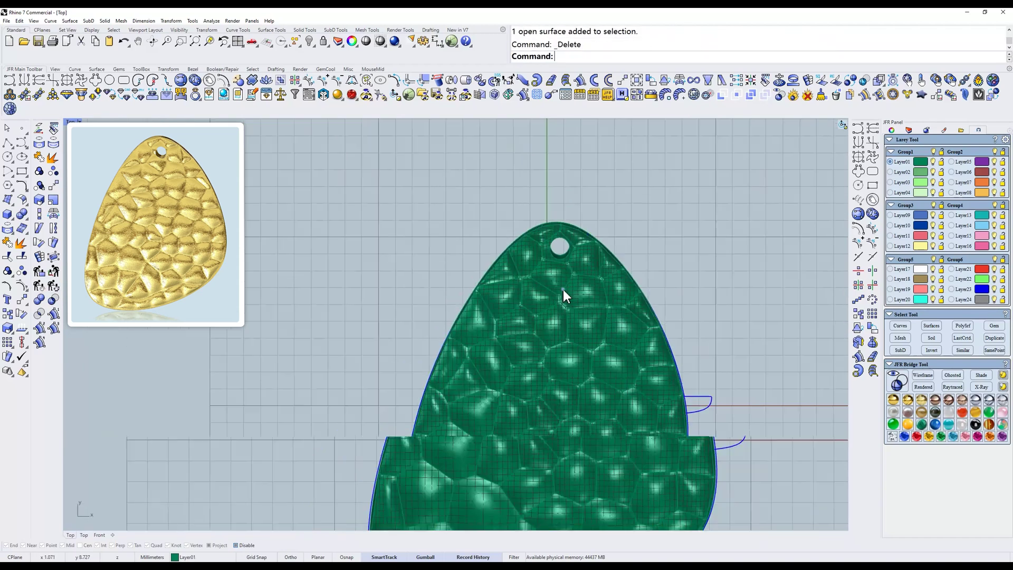
scroll(563, 289, down, 4)
click(549, 268)
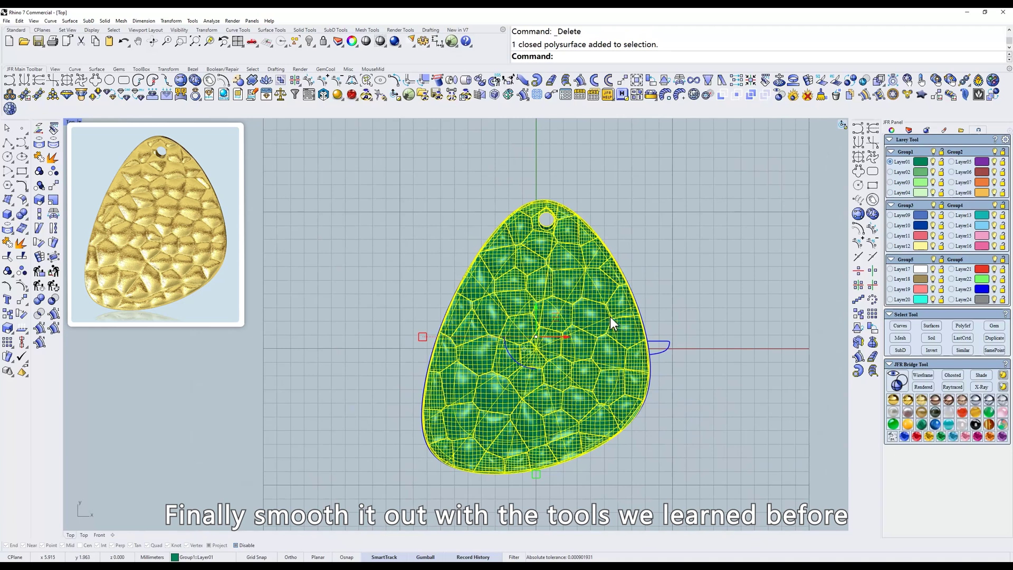
click(335, 31)
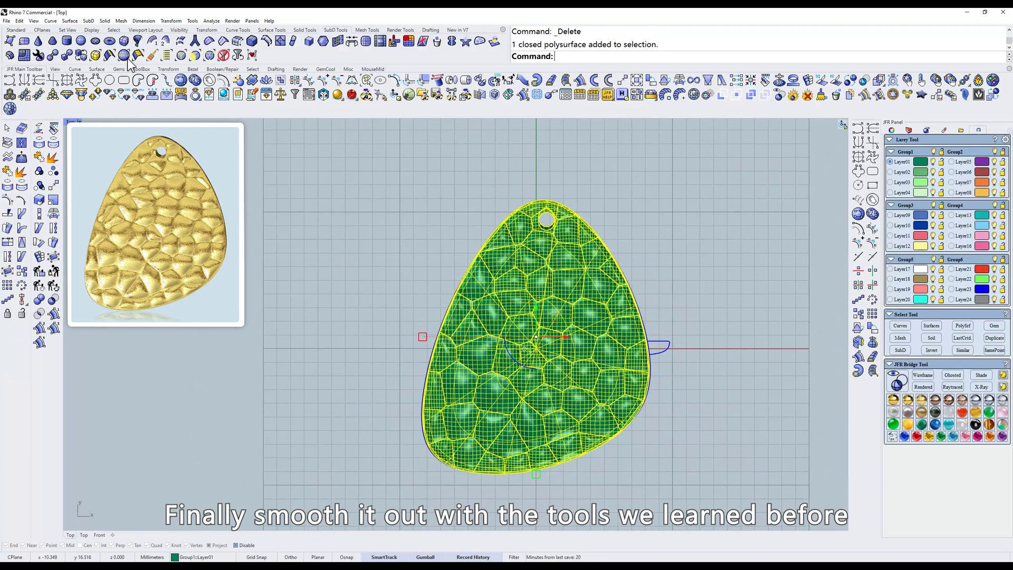
QuadRemesh the pendant with Target Quad Count 5000 and Convert to SubD, then isolate it
click(25, 55)
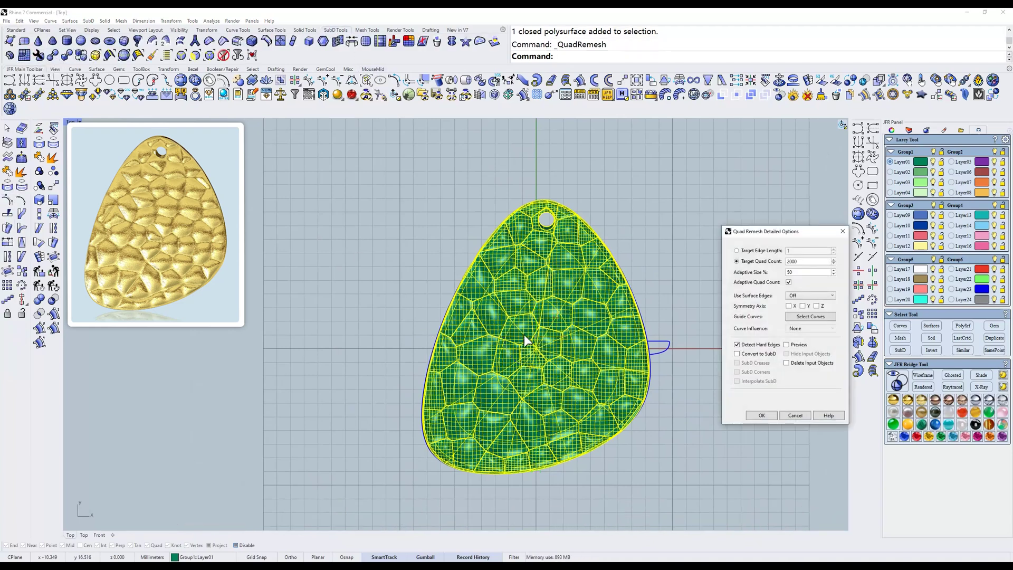
double_click(792, 261)
text(5000)
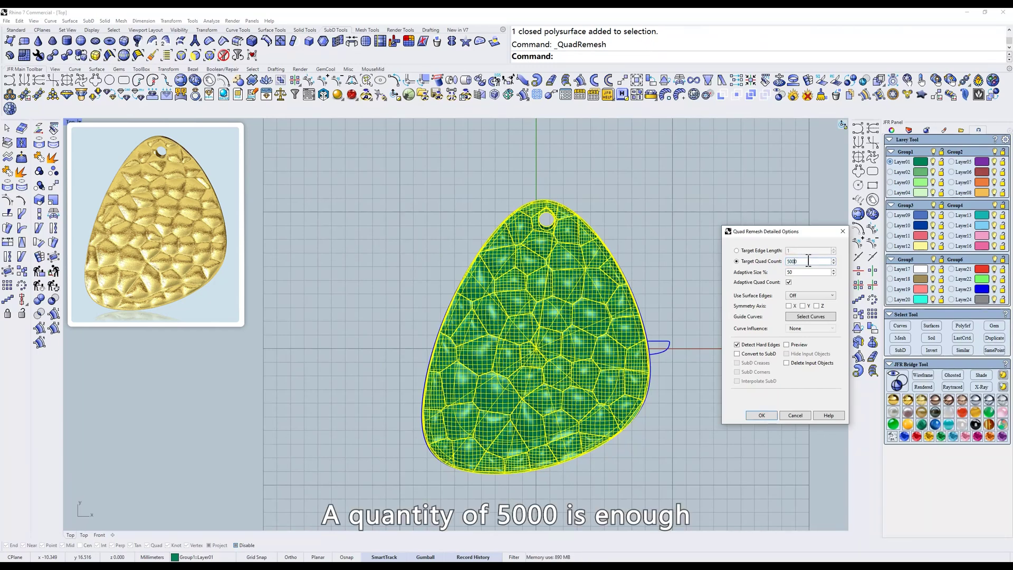
click(738, 355)
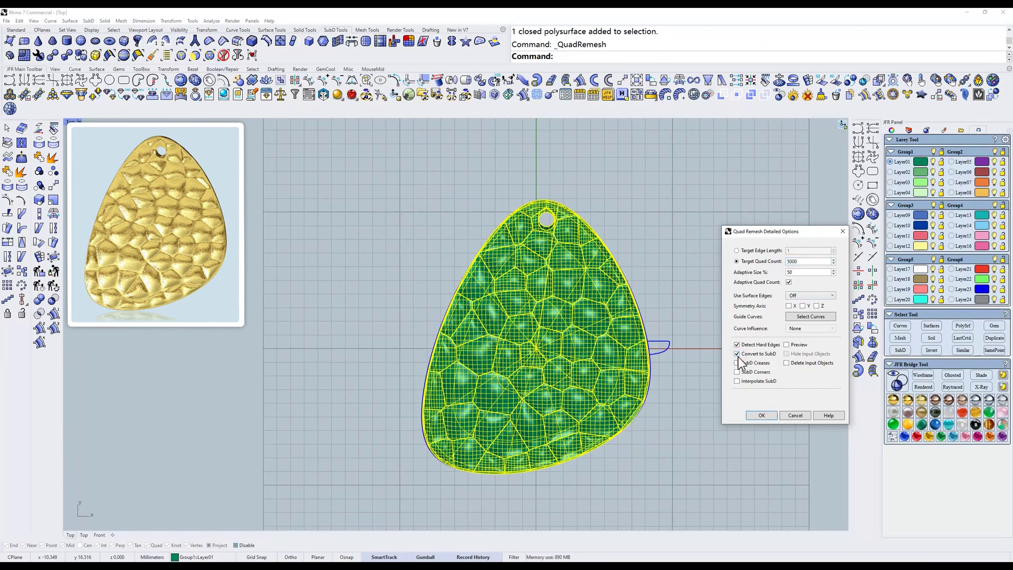
click(763, 415)
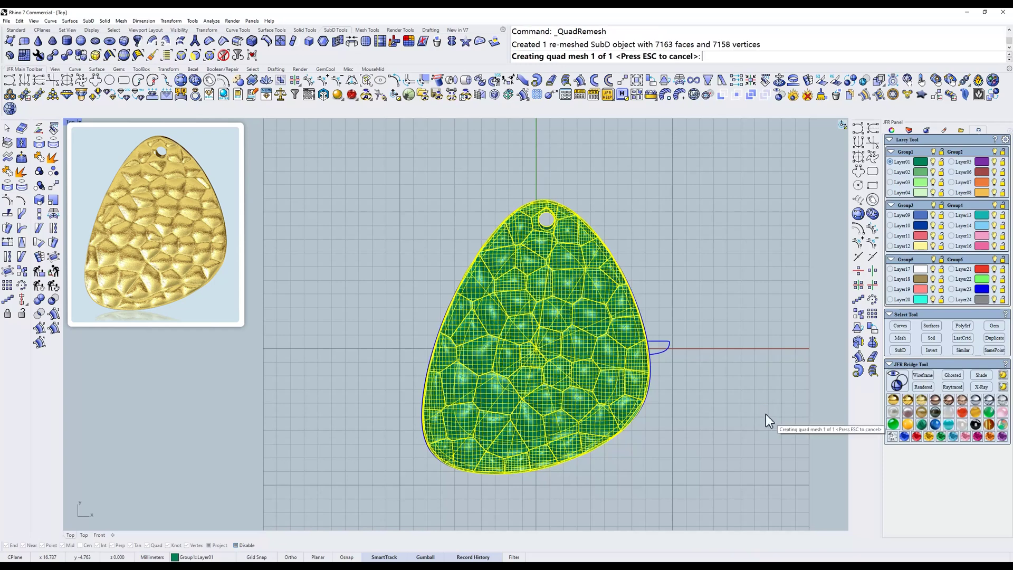
right_drag(612, 340, 645, 294)
key(ctrl+shift+h)
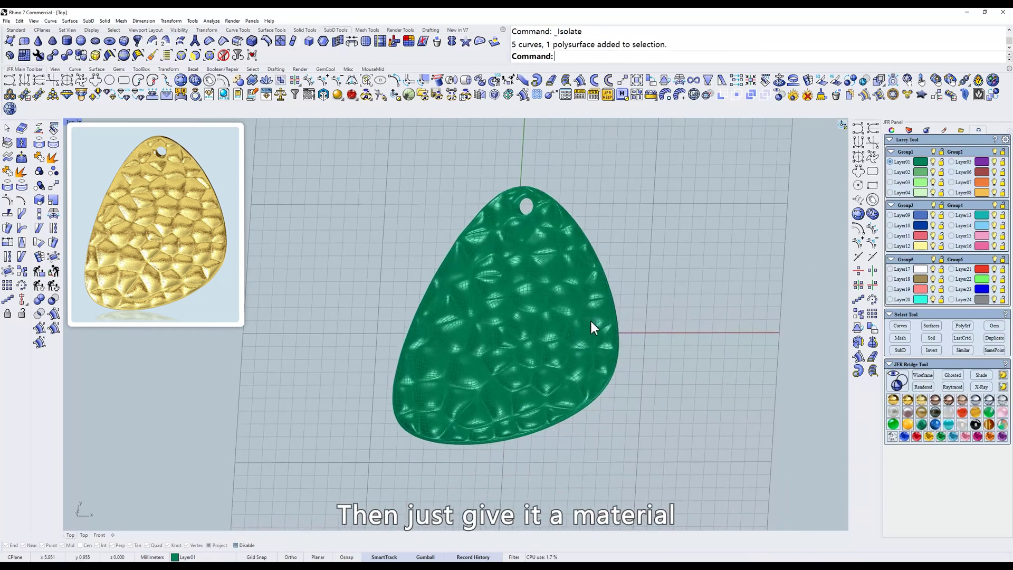
Switch to Rendered display and apply the gold swatch to the pendant
key(ctrl+alt+r)
click(548, 342)
click(925, 409)
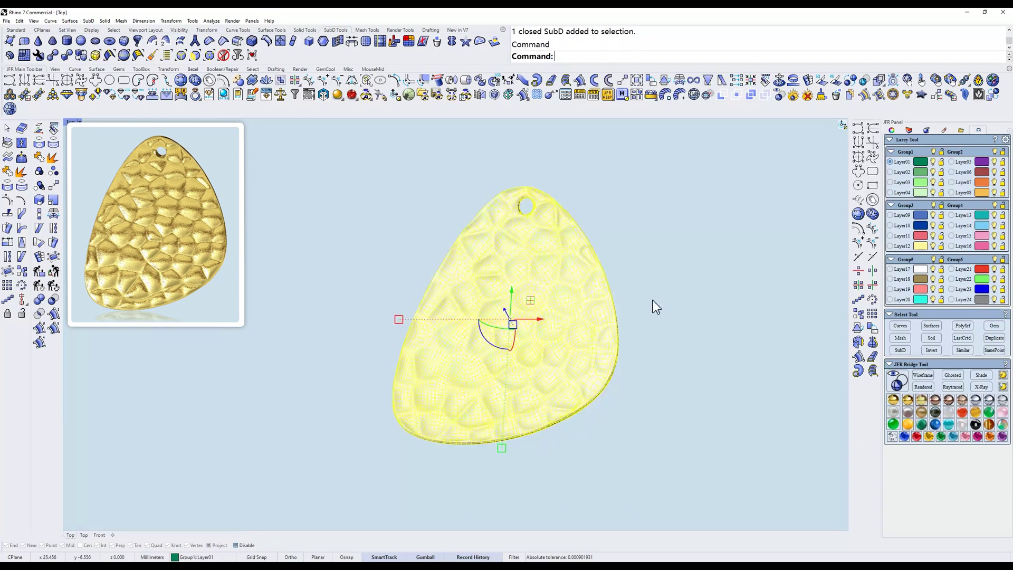
key(Escape)
mouse_move(645, 327)
right_down()
mouse_move(632, 321)
mouse_move(638, 274)
mouse_move(523, 244)
mouse_move(548, 224)
mouse_move(624, 350)
right_up()
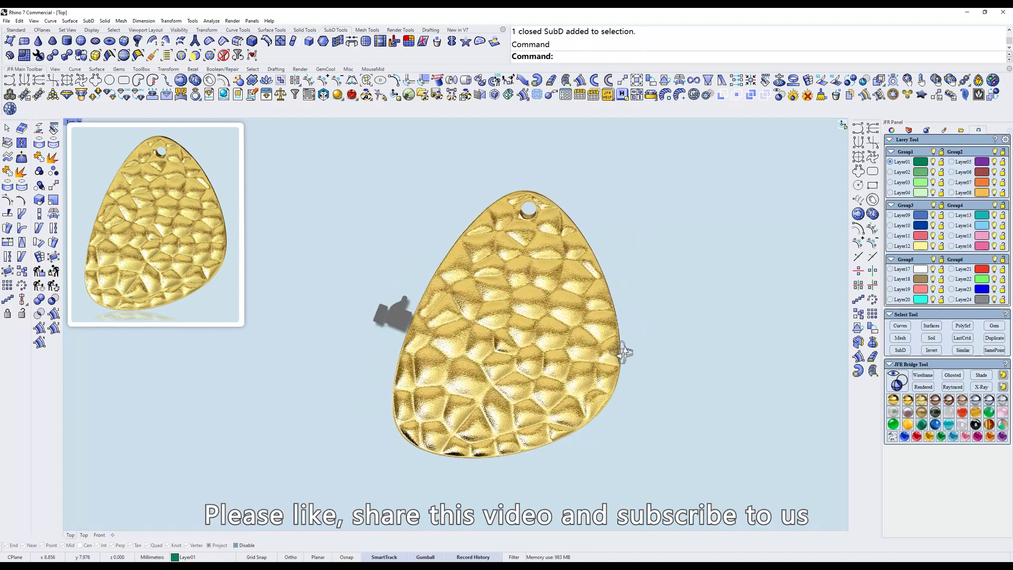